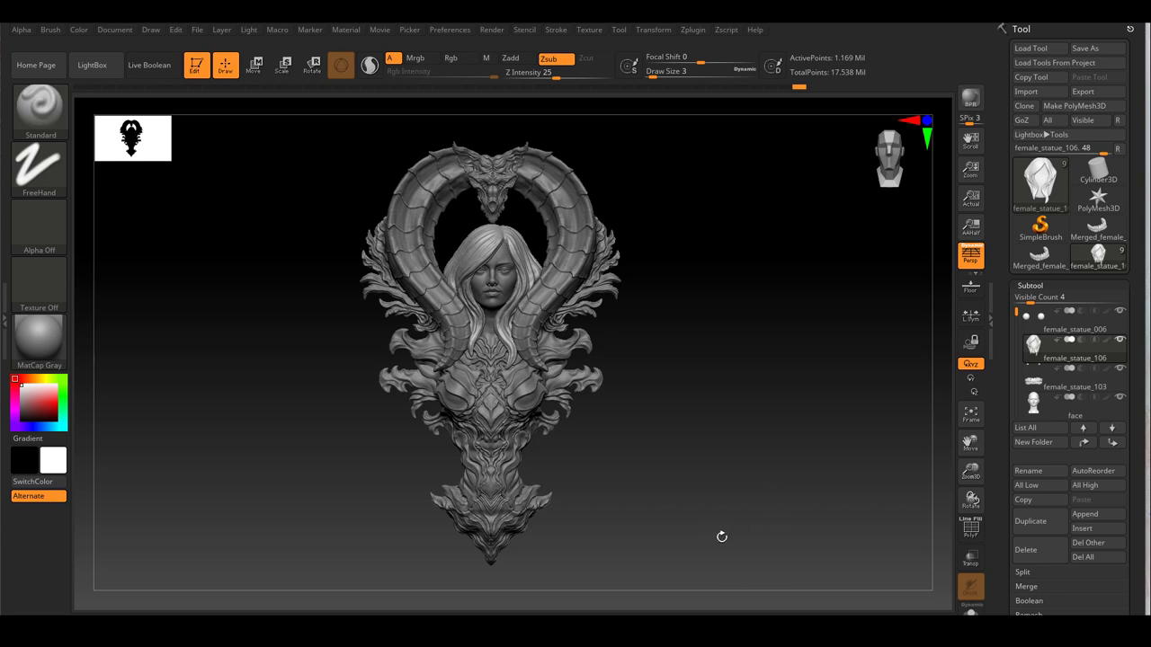
# Examine the horned female statue from the full figure to its face, chest armour and pointed lower end.
pyautogui.moveTo(704, 536)
pyautogui.mouseDown()
pyautogui.moveTo(689, 534)
pyautogui.moveTo(719, 537)
pyautogui.moveTo(685, 543)
pyautogui.moveTo(735, 524)
pyautogui.moveTo(756, 528)
pyautogui.moveTo(752, 535)
pyautogui.mouseUp()
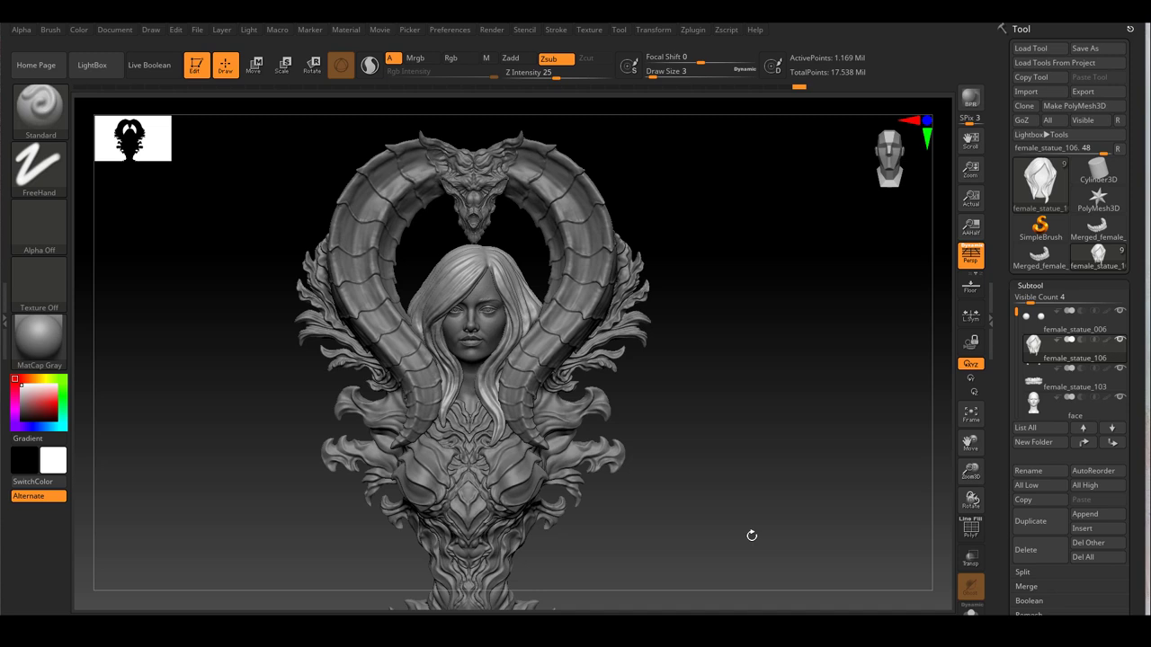
pyautogui.moveTo(751, 533)
pyautogui.keyDown('alt'); pyautogui.mouseDown()
pyautogui.moveTo(743, 522)
pyautogui.moveTo(702, 546)
pyautogui.mouseUp(); pyautogui.keyUp('alt')
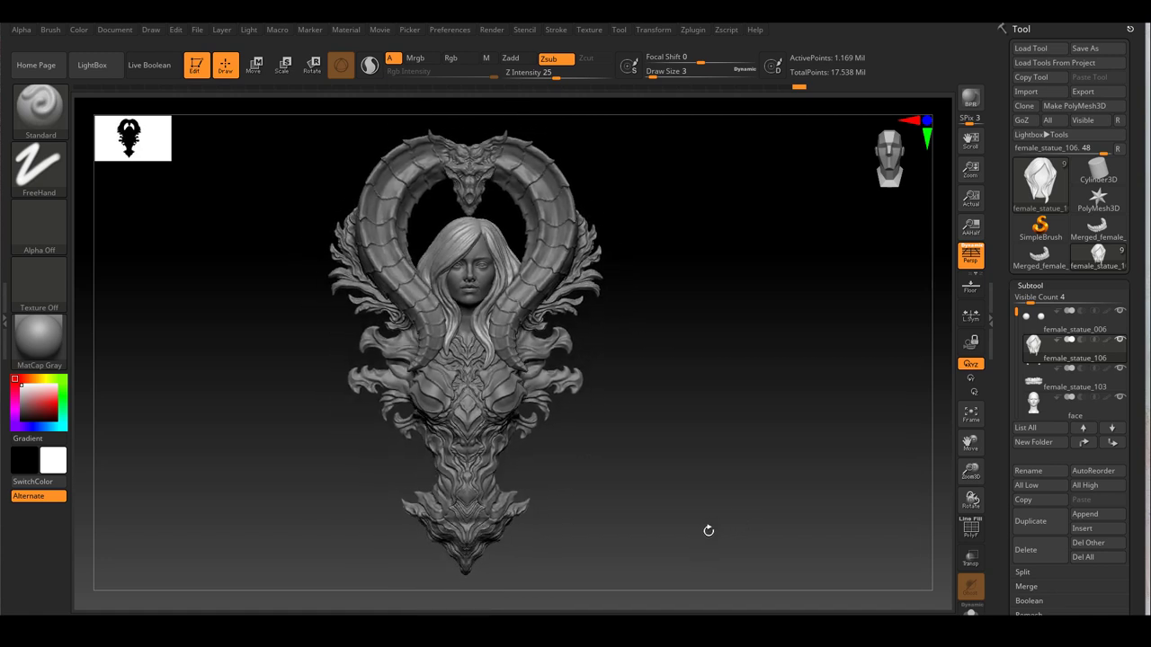
pyautogui.moveTo(709, 531)
pyautogui.keyDown('alt'); pyautogui.mouseDown()
pyautogui.moveTo(740, 426)
pyautogui.moveTo(732, 419)
pyautogui.moveTo(776, 444)
pyautogui.moveTo(797, 423)
pyautogui.moveTo(799, 383)
pyautogui.mouseUp(); pyautogui.keyUp('alt')
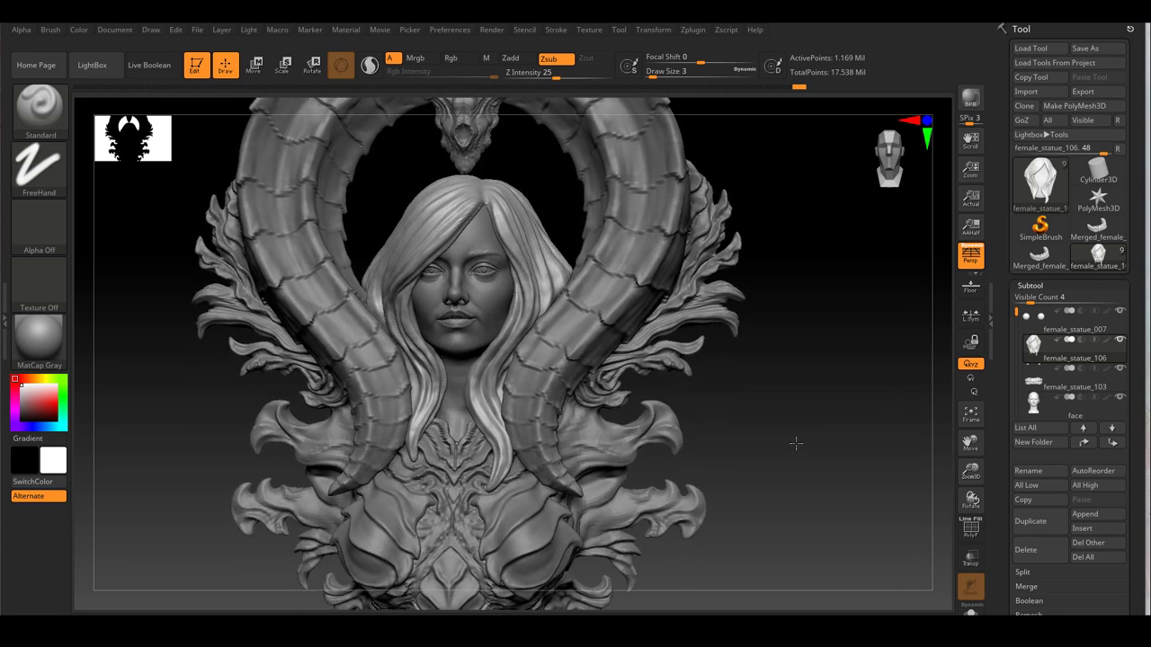
pyautogui.moveTo(796, 442)
pyautogui.mouseDown()
pyautogui.moveTo(809, 464)
pyautogui.moveTo(778, 475)
pyautogui.moveTo(794, 534)
pyautogui.moveTo(794, 486)
pyautogui.moveTo(786, 478)
pyautogui.moveTo(790, 539)
pyautogui.moveTo(798, 483)
pyautogui.mouseUp()
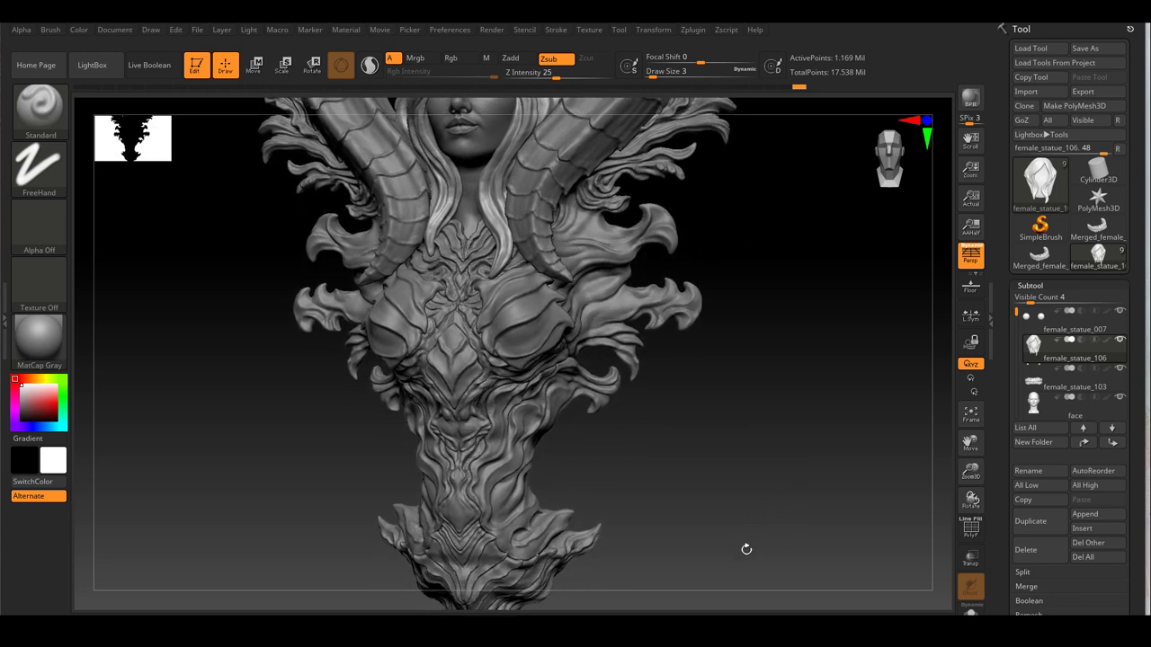
pyautogui.moveTo(746, 548)
pyautogui.keyDown('alt'); pyautogui.mouseDown()
pyautogui.moveTo(750, 475)
pyautogui.moveTo(804, 474)
pyautogui.mouseUp(); pyautogui.keyUp('alt')
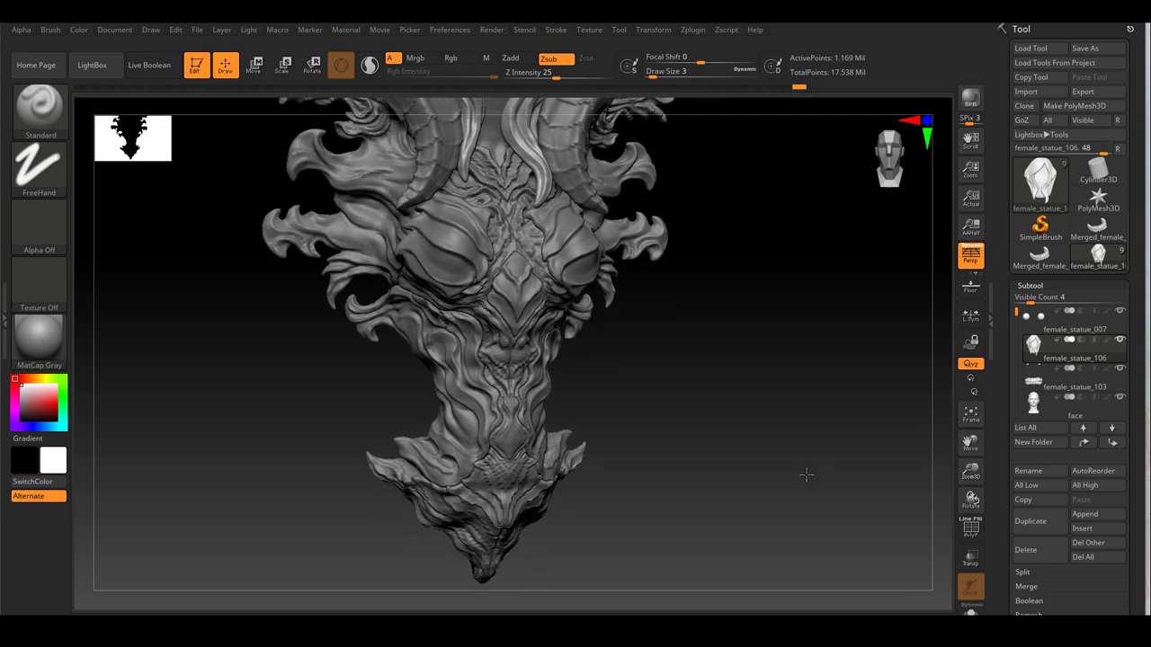
pyautogui.moveTo(783, 366)
pyautogui.keyDown('alt'); pyautogui.mouseDown()
pyautogui.moveTo(769, 524)
pyautogui.moveTo(789, 437)
pyautogui.moveTo(797, 462)
pyautogui.mouseUp(); pyautogui.keyUp('alt')
pyautogui.moveTo(799, 384)
pyautogui.keyDown('alt'); pyautogui.mouseDown()
pyautogui.moveTo(801, 452)
pyautogui.moveTo(795, 444)
pyautogui.mouseUp(); pyautogui.keyUp('alt')
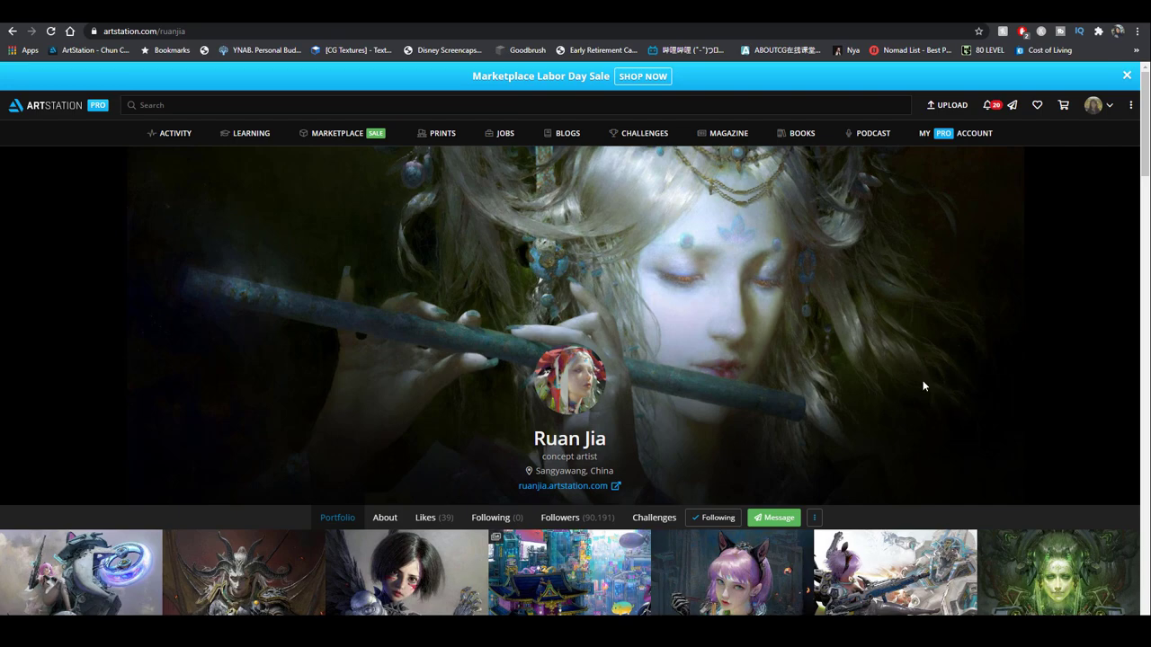
# Browse the concept artist's ArtStation portfolio of character and creature paintings for reference artwork.
pyautogui.scroll(-10, 940, 374)
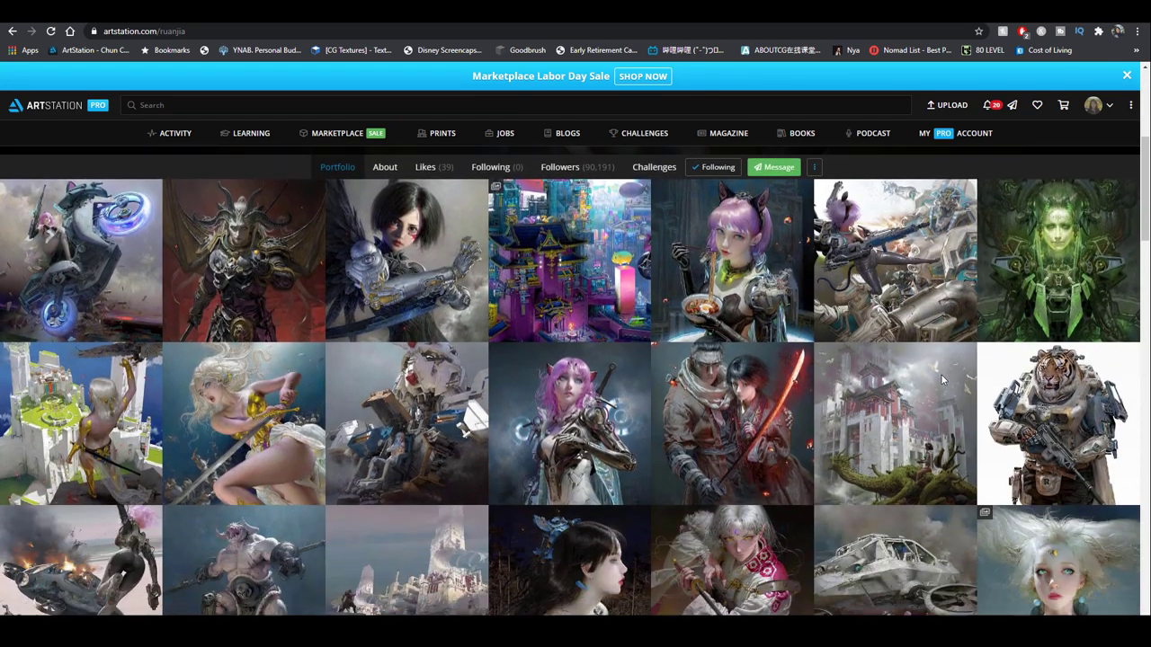
pyautogui.scroll(-15, 940, 379)
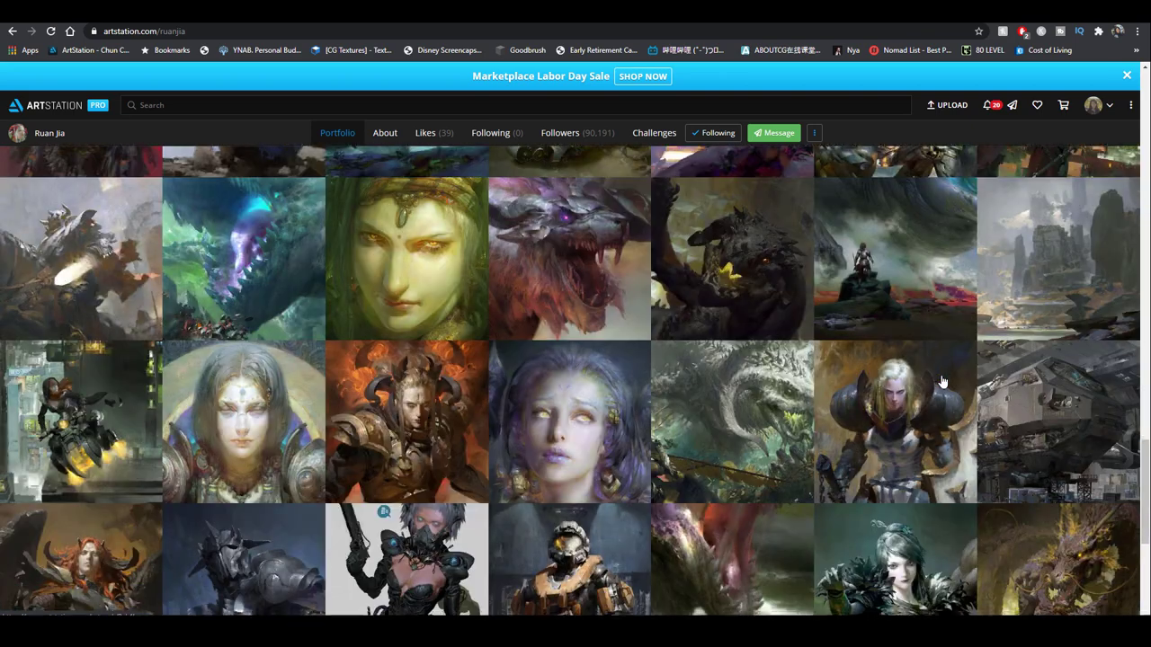
pyautogui.scroll(-3, 941, 382)
pyautogui.click(1021, 409)
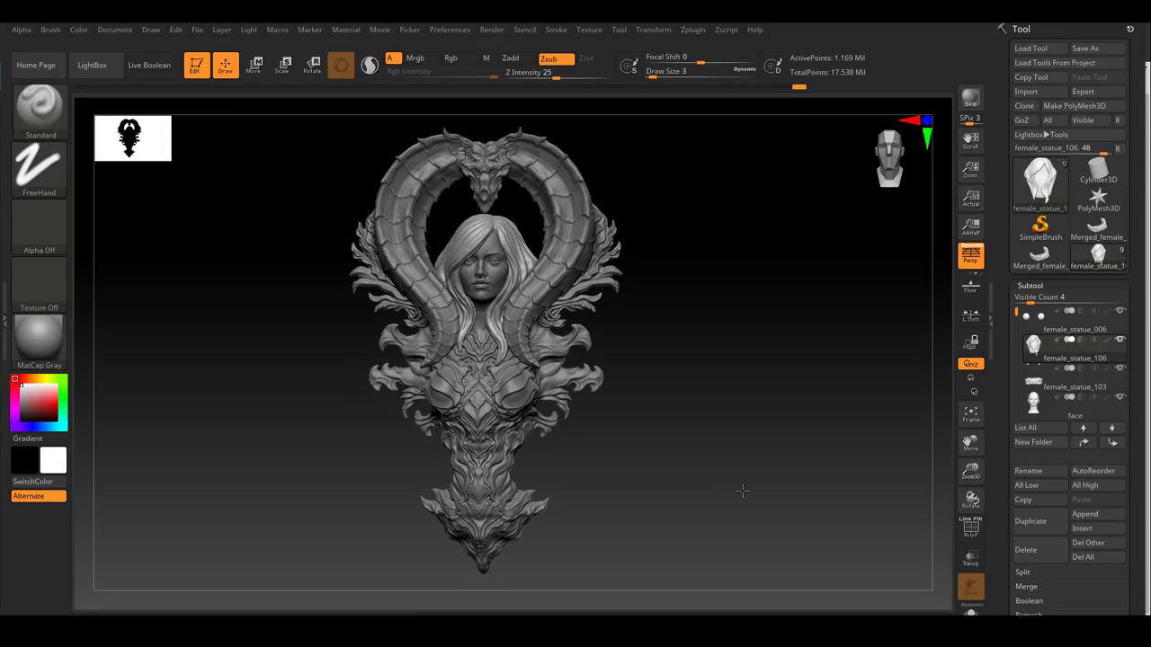
# Switch to the ArtStation browser window and open the profile of the Betseda artwork's sculptor in a new tab.
pyautogui.moveTo(218, 631)
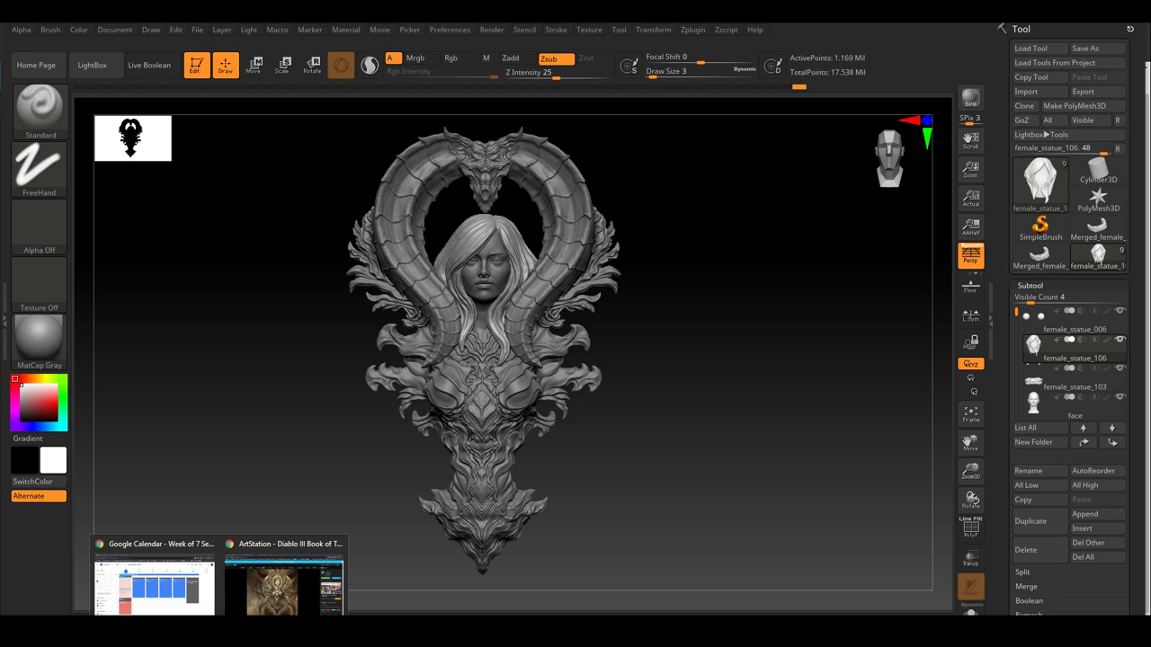
pyautogui.click(283, 583)
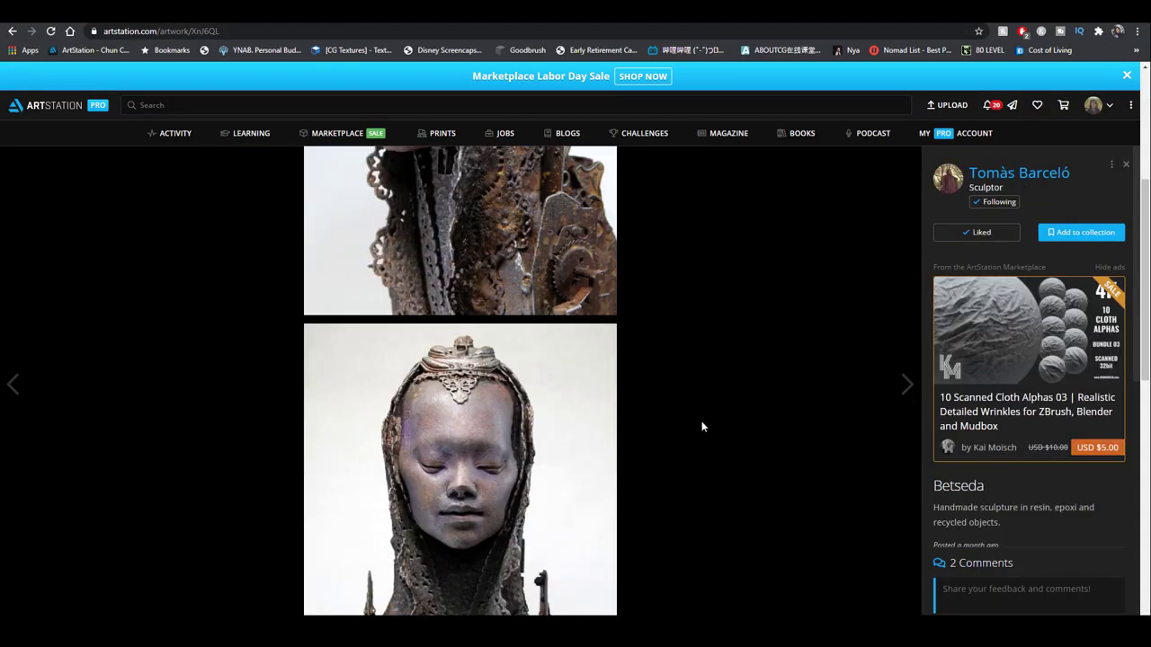
pyautogui.scroll(-5, 701, 427)
pyautogui.rightClick(1041, 175)
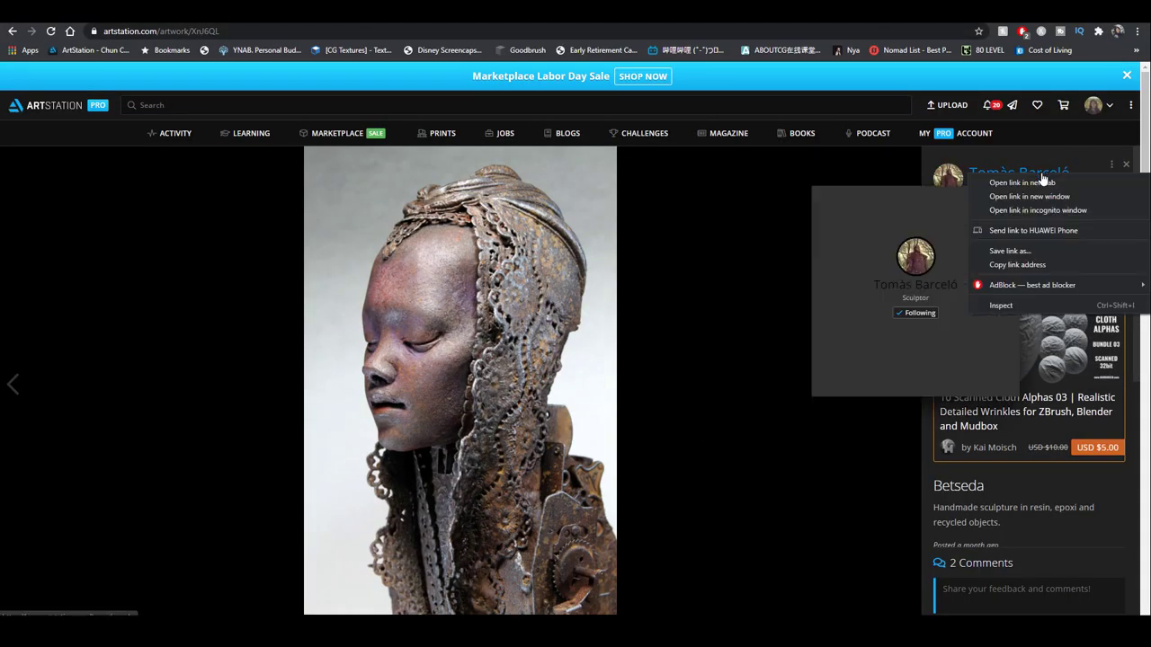
pyautogui.click(1023, 182)
pyautogui.click(630, 13)
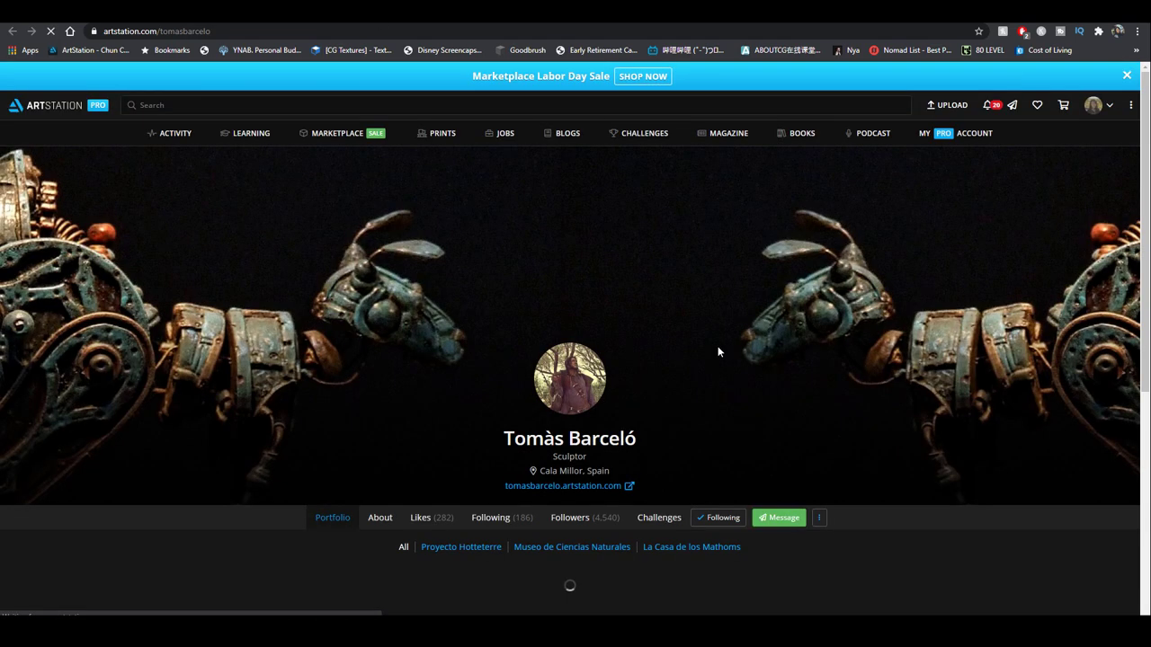
# Look through the sculptor's portfolio of painted masks, heads and mechanical faces.
pyautogui.scroll(-2, 944, 365)
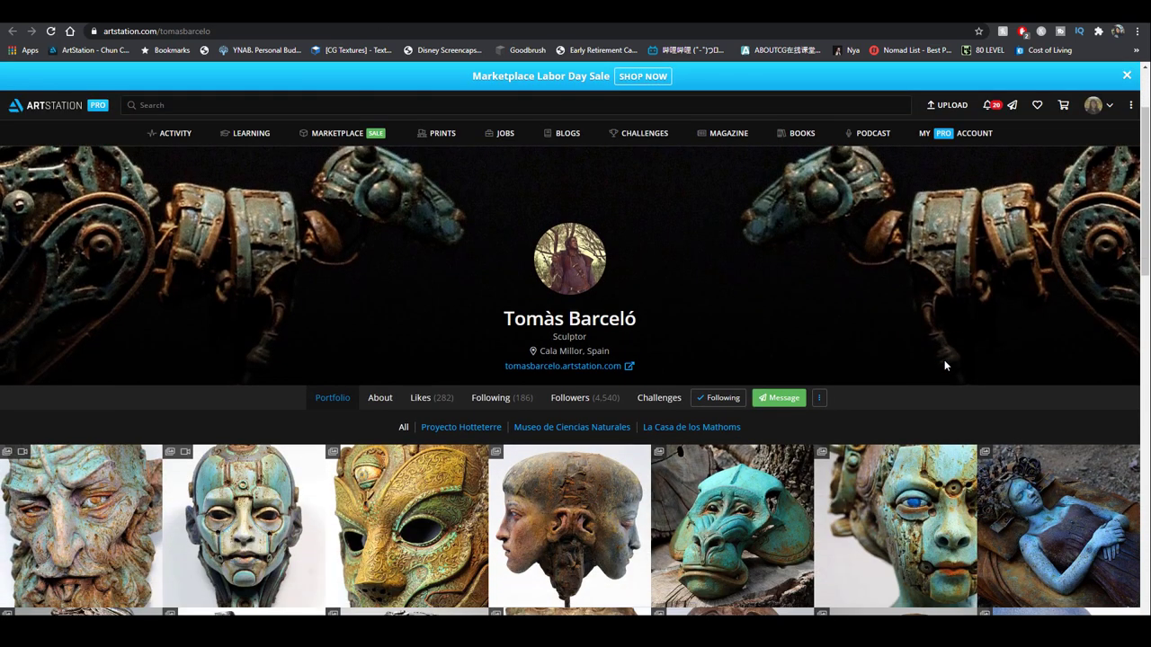
pyautogui.scroll(-2, 944, 365)
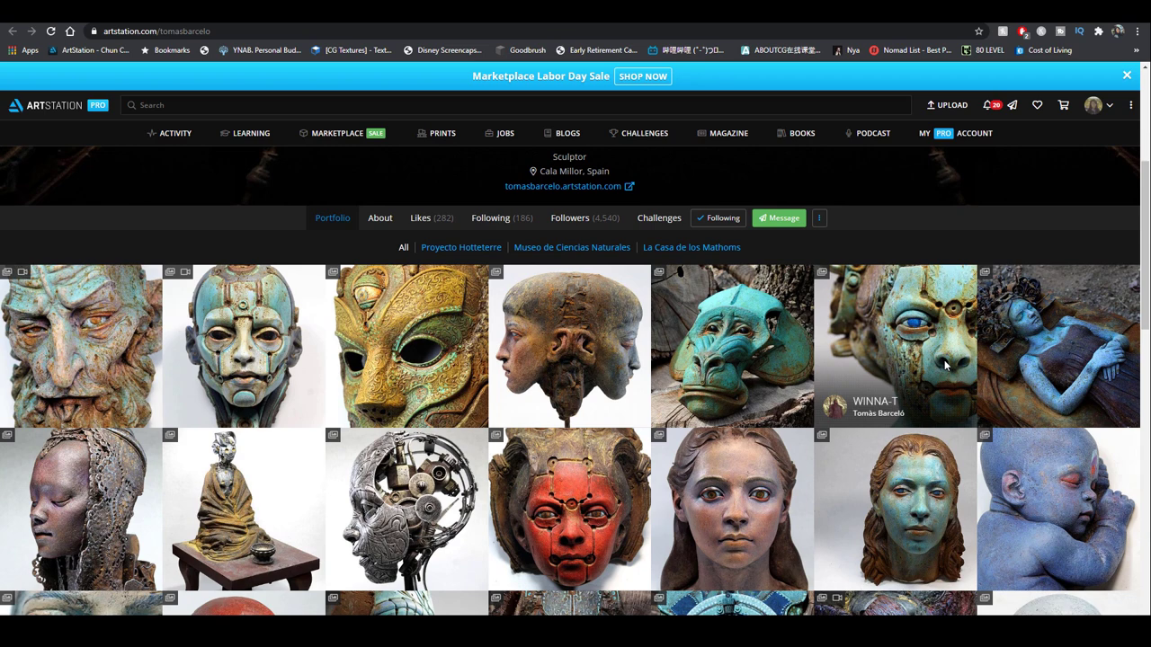
pyautogui.scroll(-2, 890, 382)
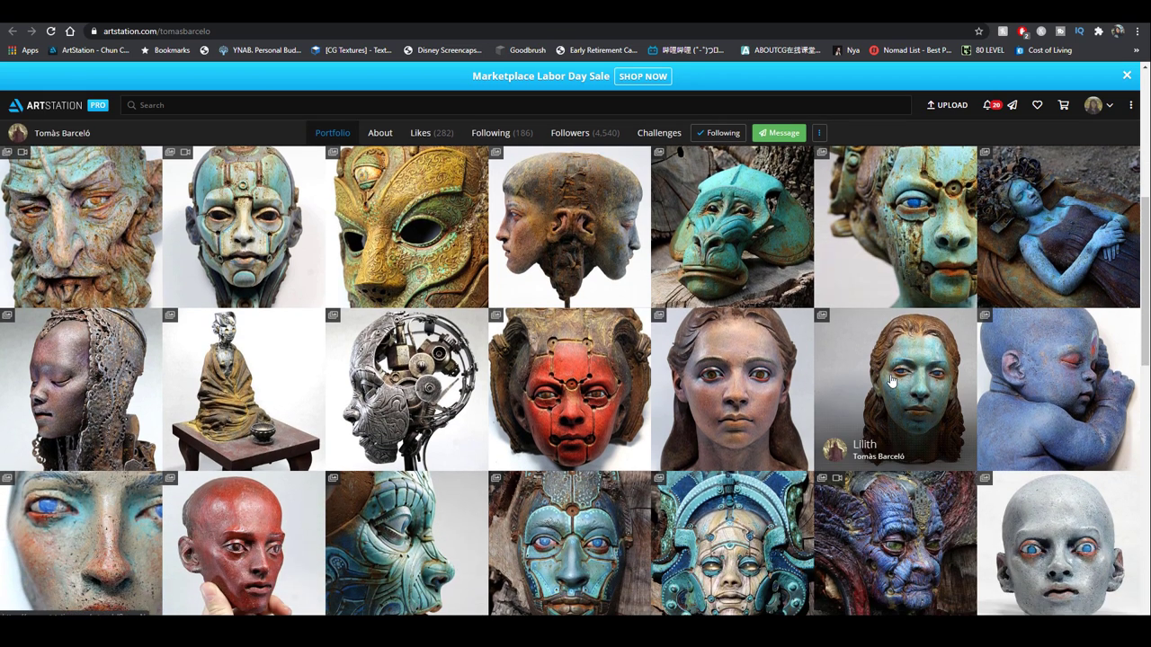
pyautogui.scroll(-4, 890, 381)
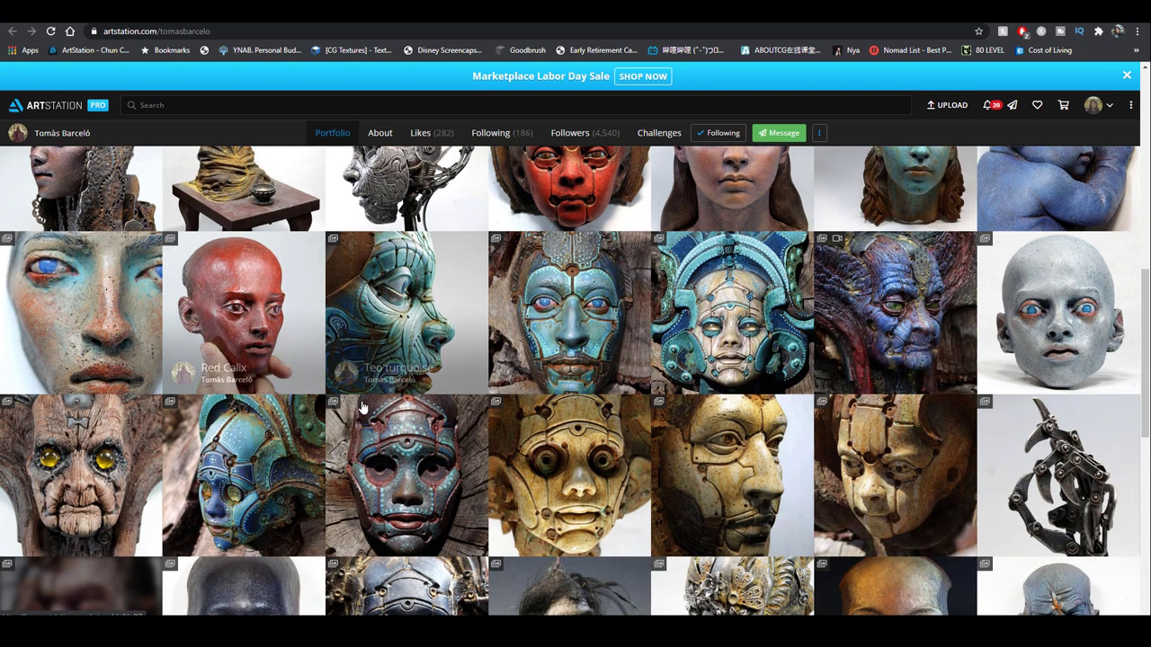
# Open the Kenna artwork from the portfolio and view its front, hand-held and profile images.
pyautogui.click(112, 317)
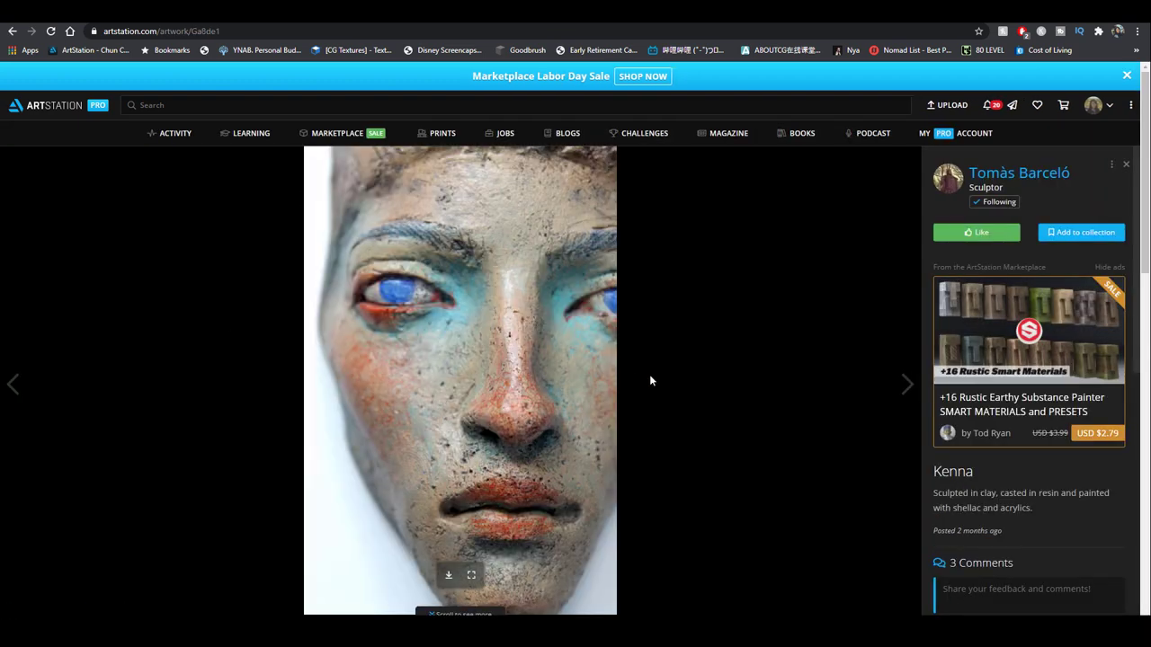
pyautogui.scroll(-5, 650, 381)
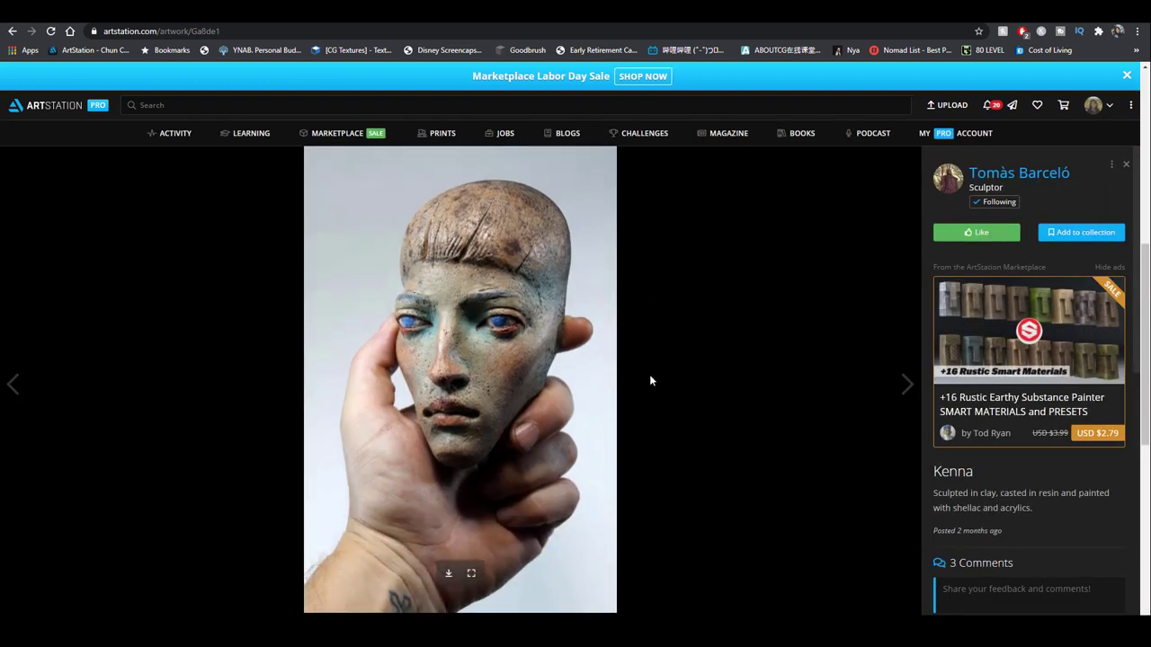
pyautogui.scroll(-5, 650, 380)
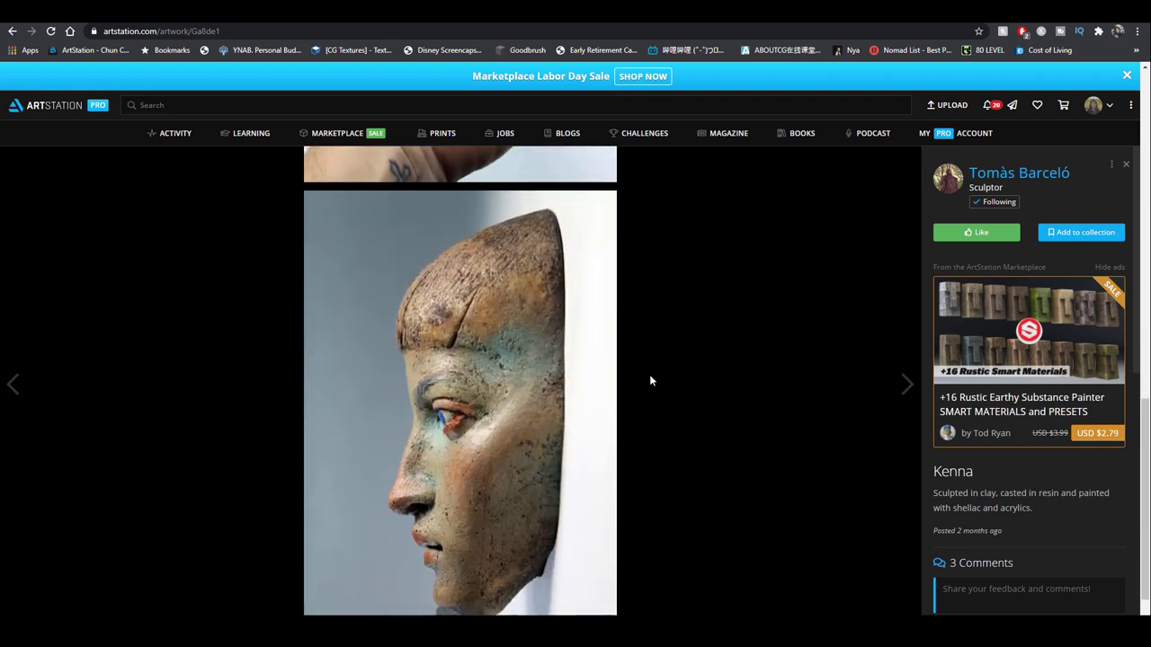
pyautogui.scroll(-1, 650, 376)
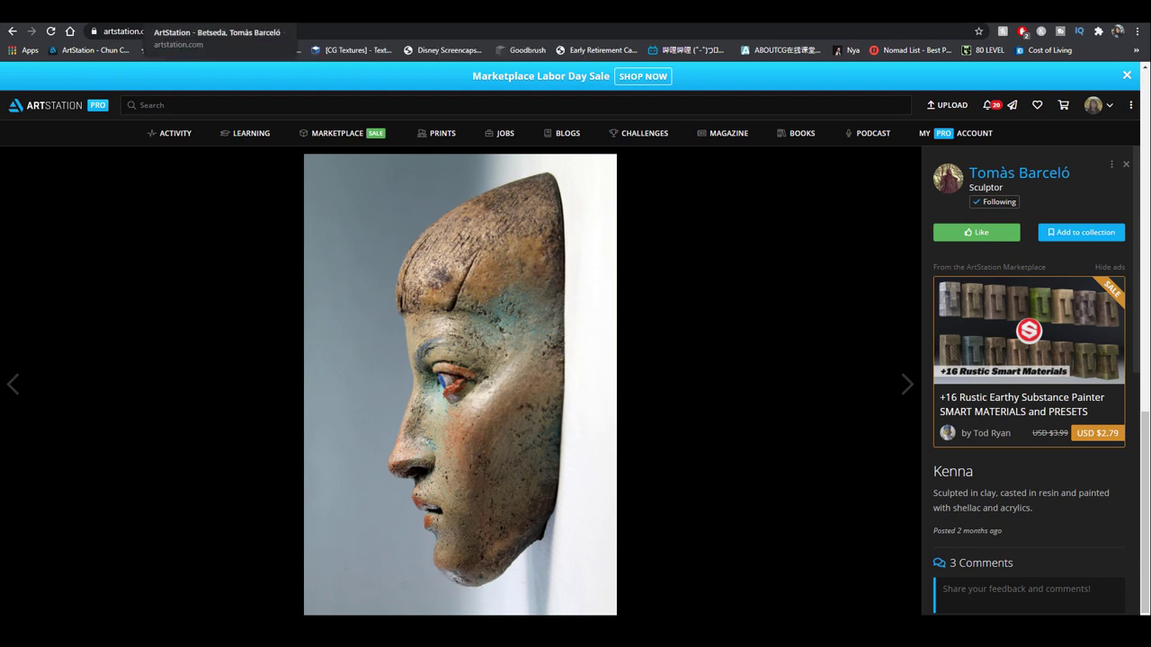
# Return to the Betseda artwork's tab and view its images of the sculpture from different angles.
pyautogui.click(180, 14)
pyautogui.scroll(-1, 681, 309)
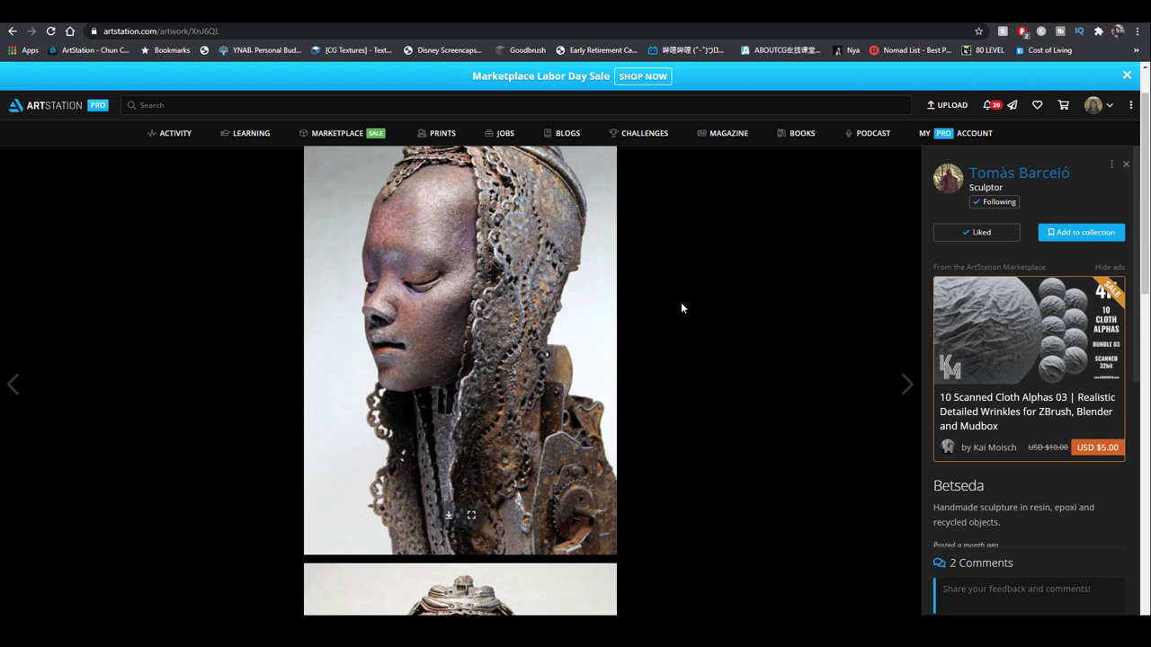
pyautogui.scroll(1, 681, 308)
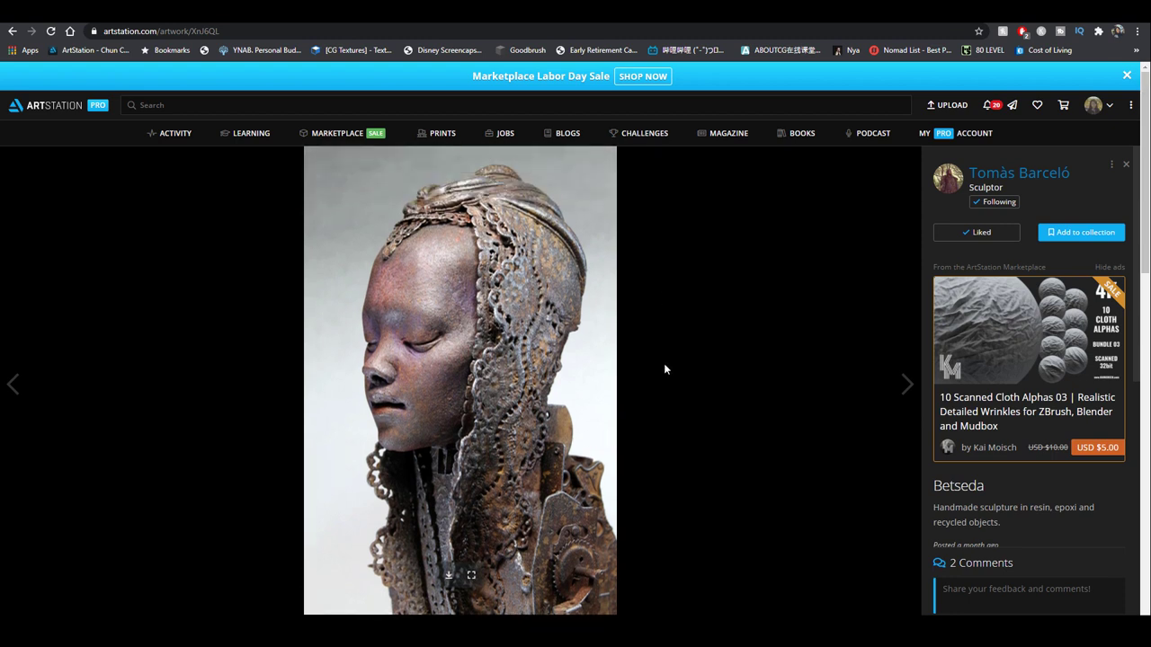
pyautogui.scroll(-8, 671, 366)
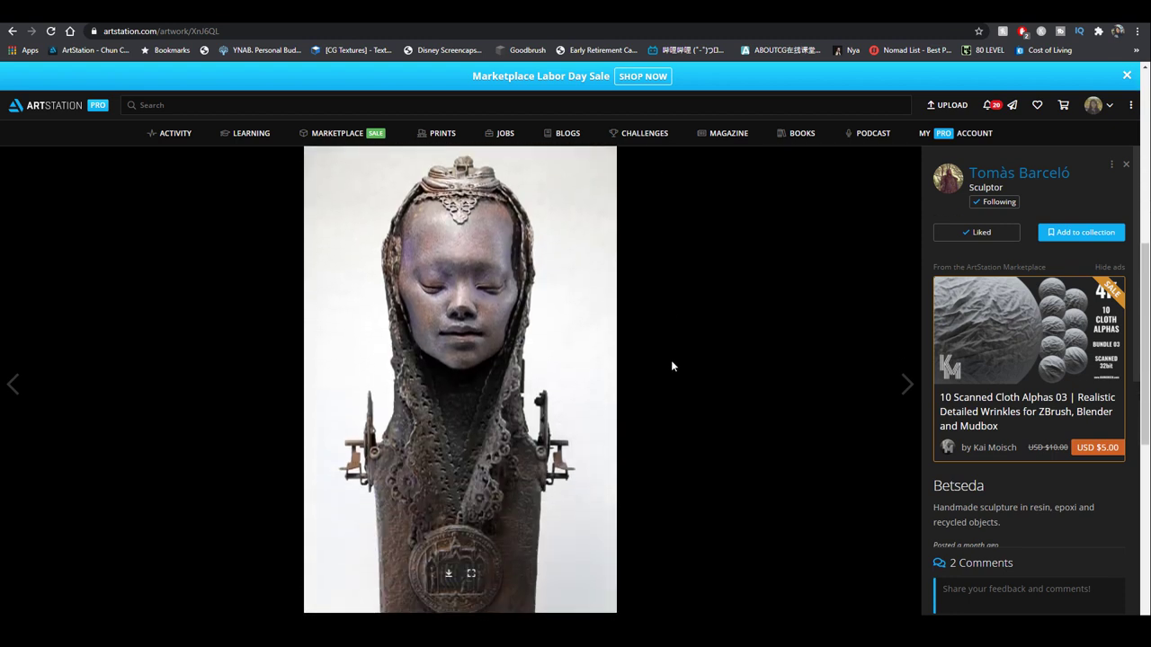
pyautogui.scroll(-5, 670, 366)
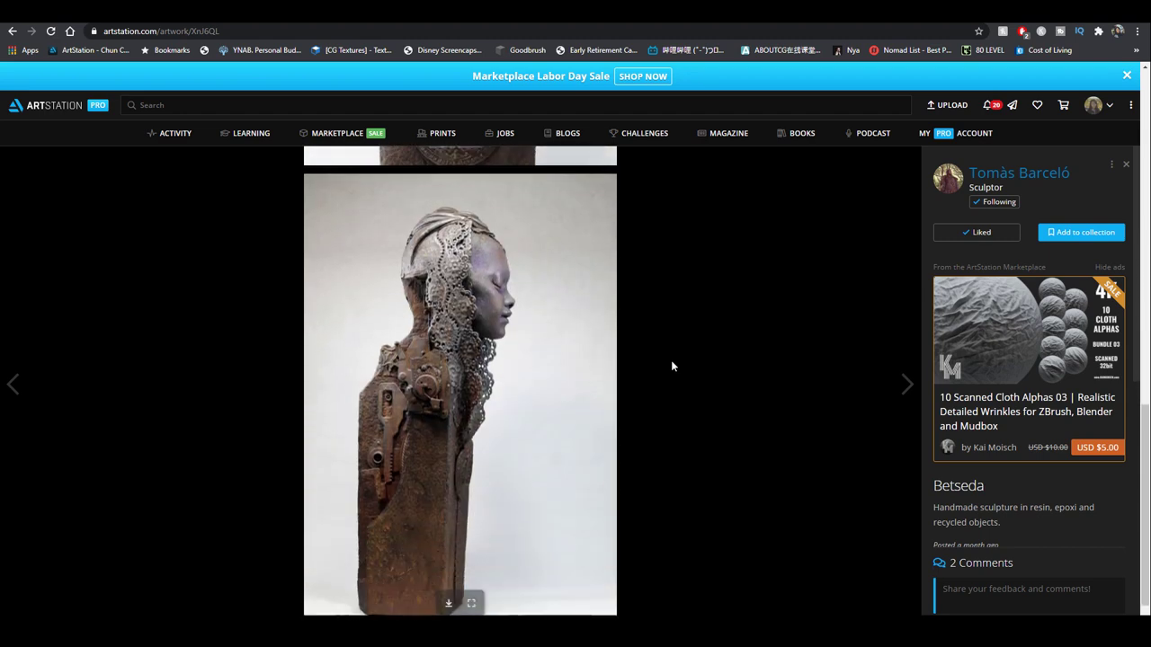
pyautogui.scroll(-10, 670, 366)
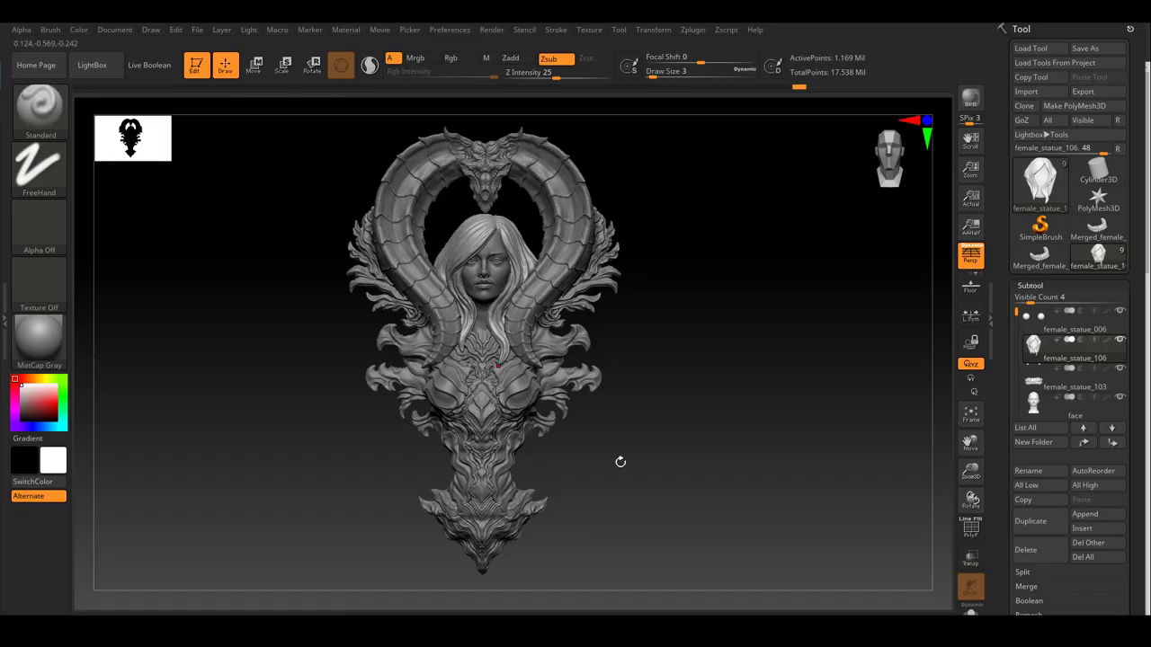
# Switch to ZBrush and examine the statue's face, horns and upper body up close.
pyautogui.moveTo(767, 429)
pyautogui.keyDown('ctrl'); pyautogui.mouseDown(button='right')
pyautogui.moveTo(783, 495)
pyautogui.moveTo(781, 372)
pyautogui.moveTo(792, 404)
pyautogui.moveTo(781, 416)
pyautogui.mouseUp(button='right'); pyautogui.keyUp('ctrl')
pyautogui.moveTo(780, 415)
pyautogui.mouseDown()
pyautogui.moveTo(765, 453)
pyautogui.moveTo(774, 434)
pyautogui.mouseUp()
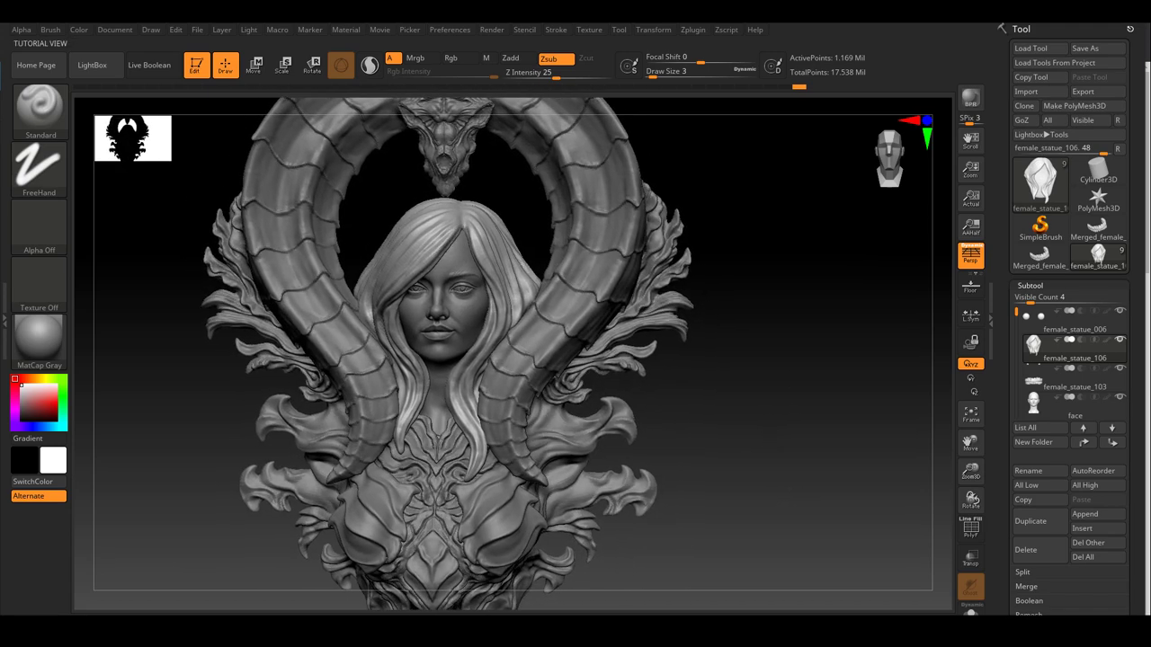
# Switch back to the ArtStation browser window and open the first Betseda image at full size, enlarged on the face.
pyautogui.click(279, 589)
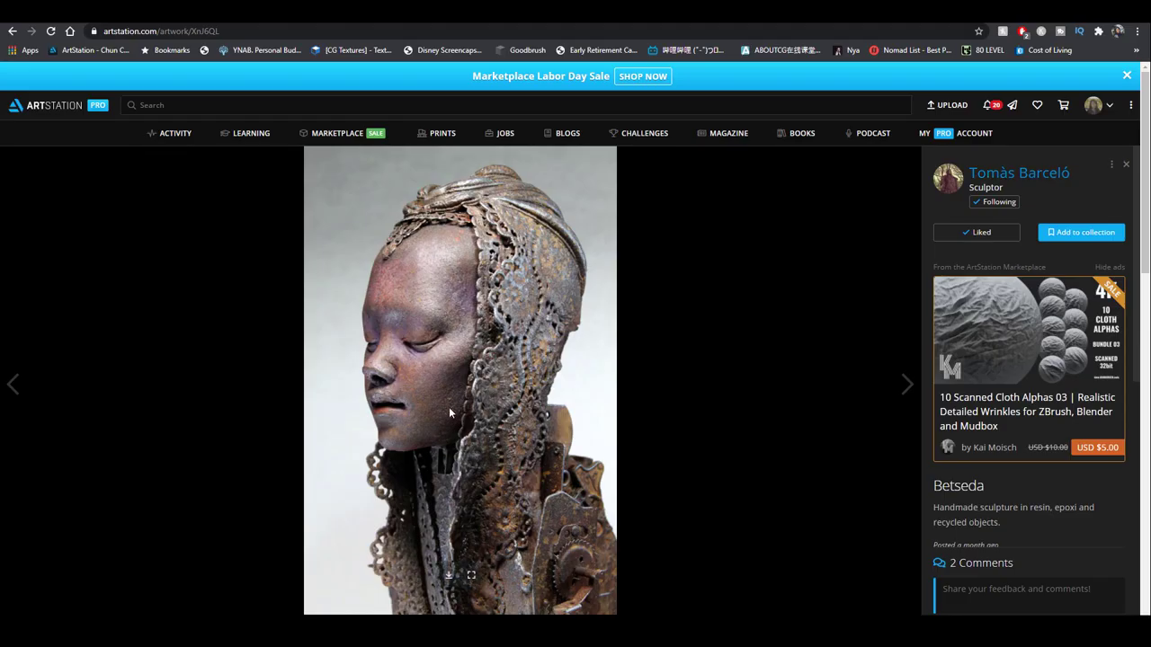
pyautogui.scroll(-1, 518, 450)
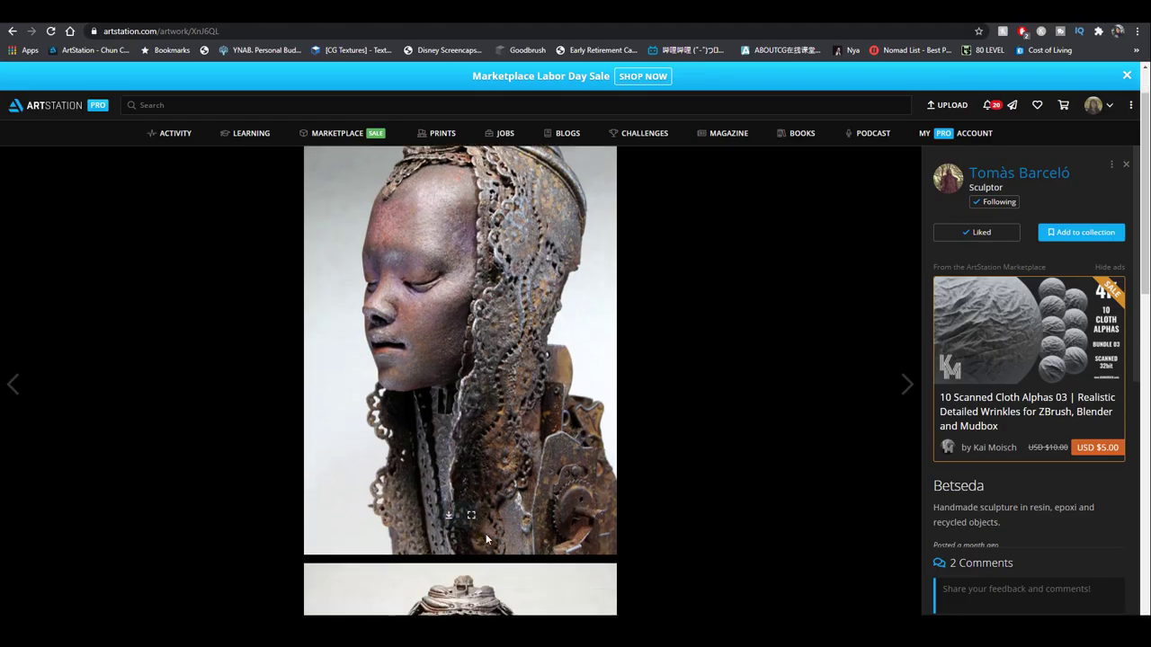
pyautogui.click(472, 516)
pyautogui.click(530, 255)
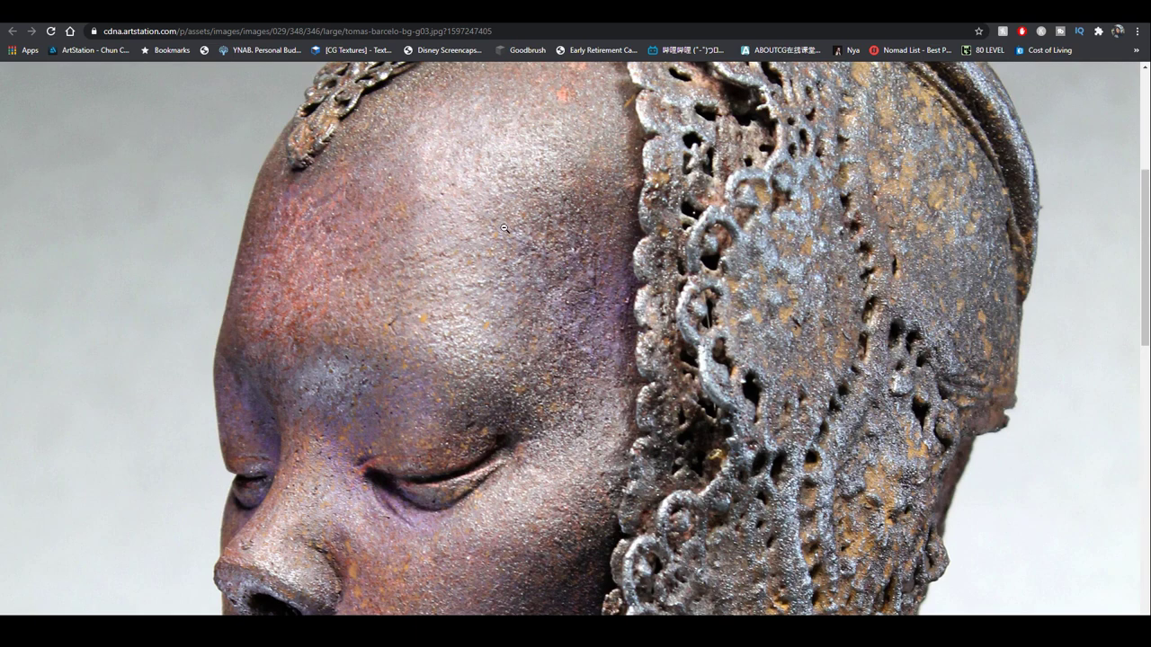
# Examine the enlarged Betseda image's paint and surface texture from the forehead and lace veil to the rusted gears.
pyautogui.scroll(-3, 406, 270)
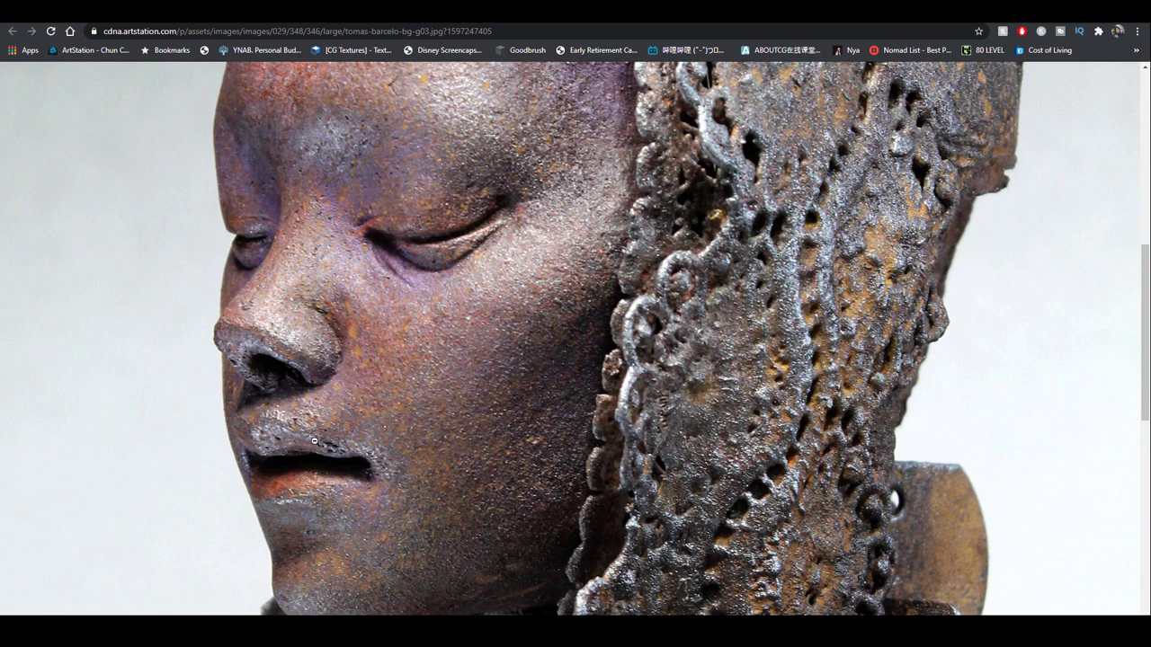
pyautogui.scroll(5, 526, 239)
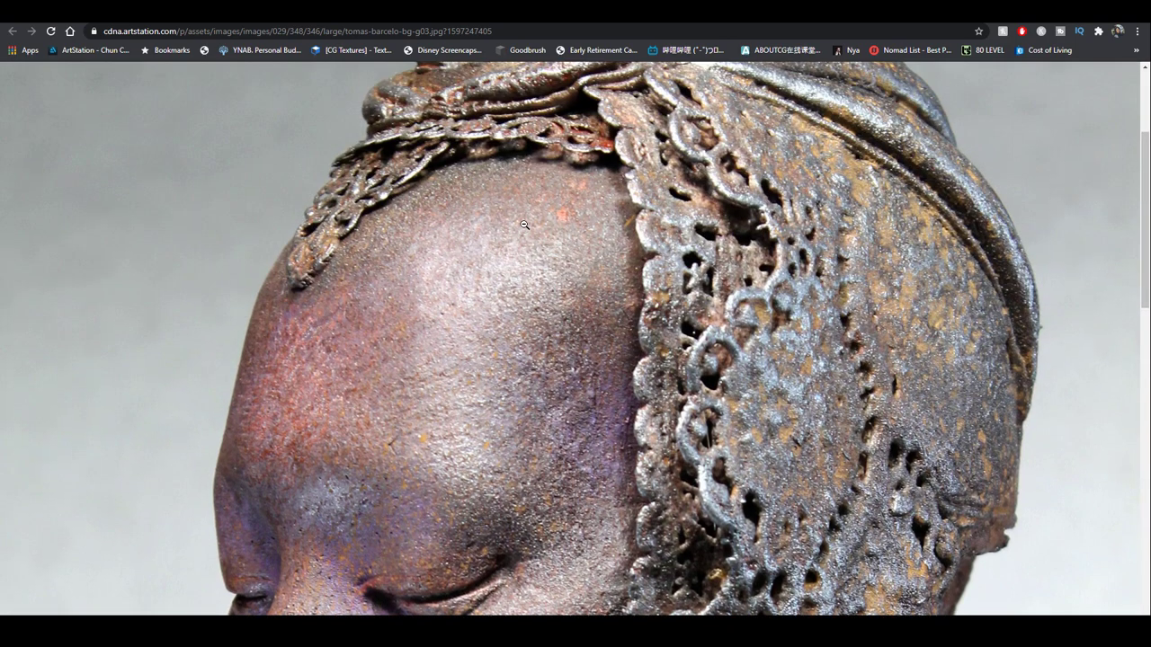
pyautogui.scroll(-5, 531, 255)
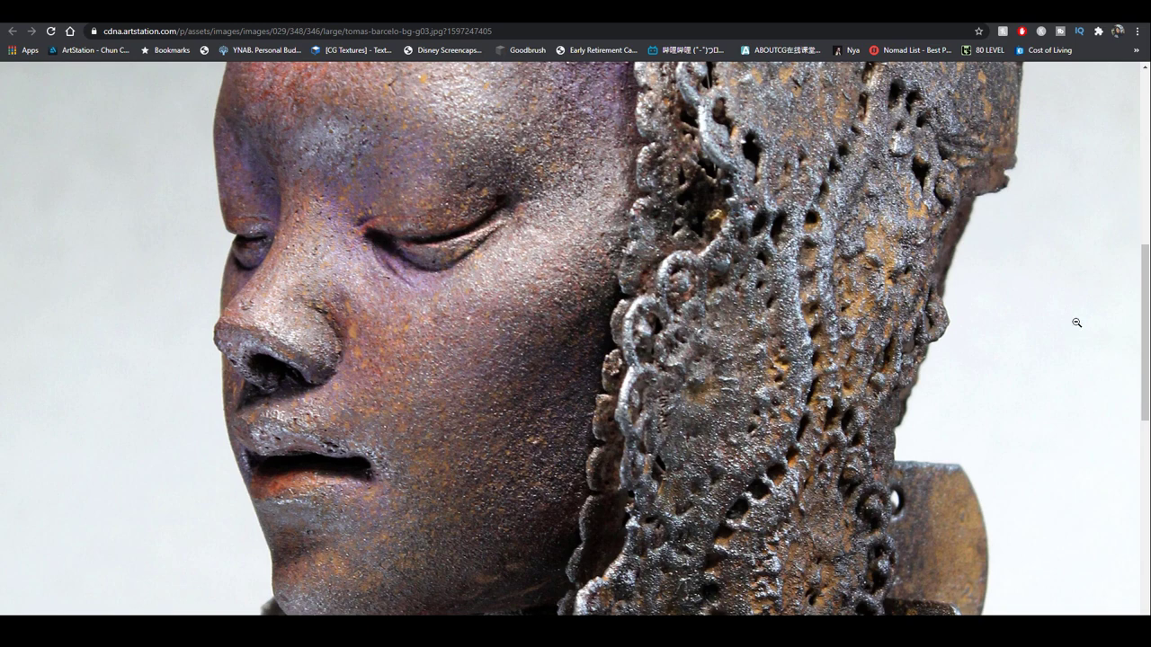
pyautogui.scroll(-4, 1076, 323)
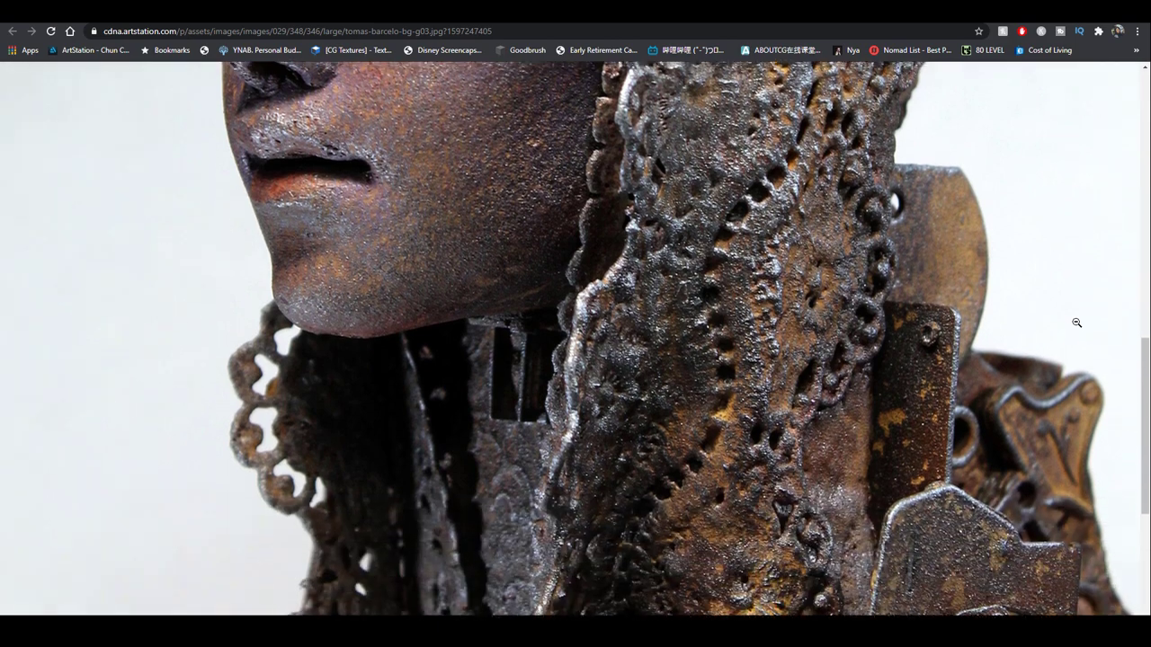
pyautogui.scroll(-4, 1076, 323)
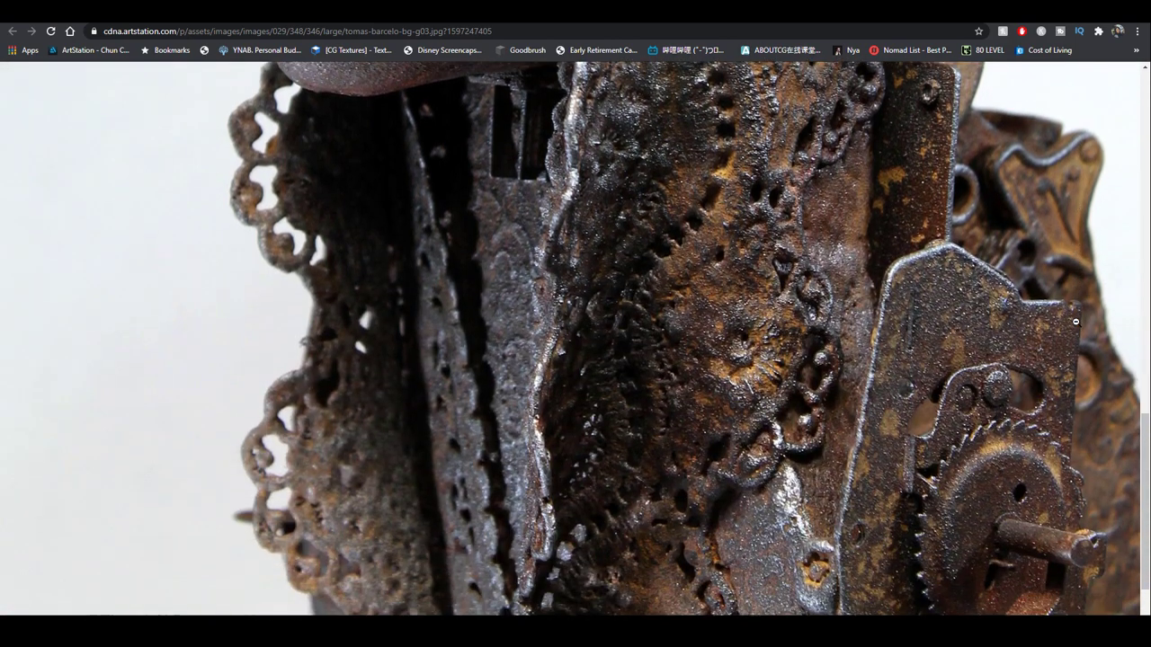
# Examine the rusted lace and gears at the lower part of the enlarged Betseda image, and switch back to ZBrush.
pyautogui.scroll(-1, 1076, 321)
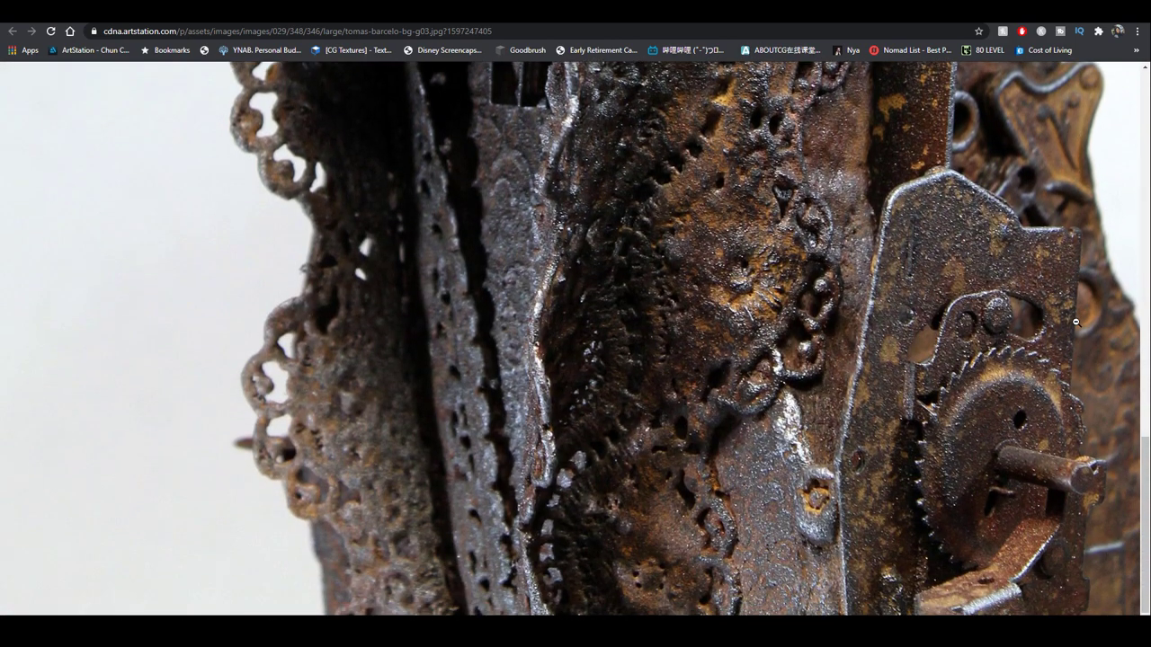
pyautogui.scroll(8, 1075, 320)
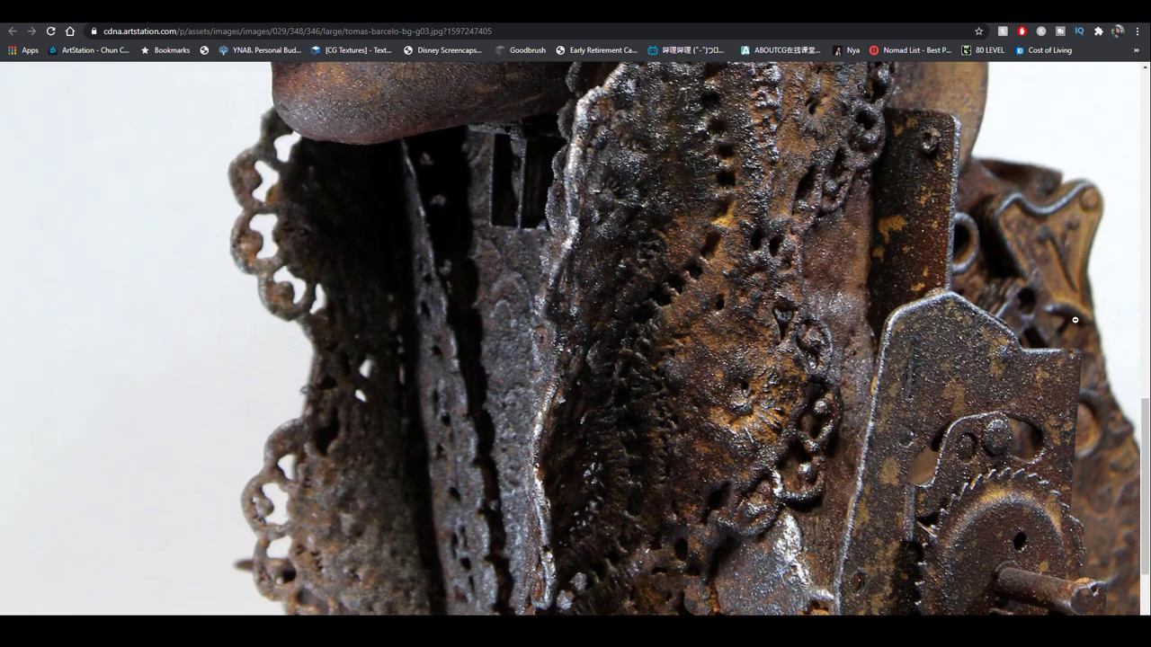
pyautogui.scroll(4, 1076, 321)
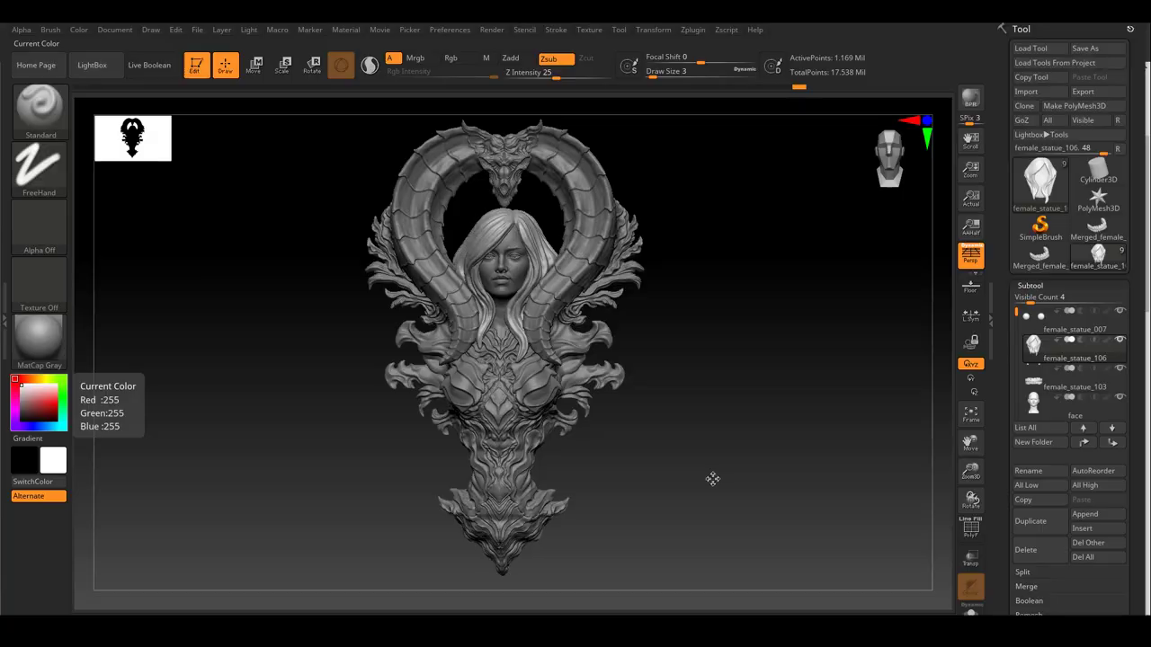
pyautogui.moveTo(742, 464); pyautogui.dragTo(739, 462)
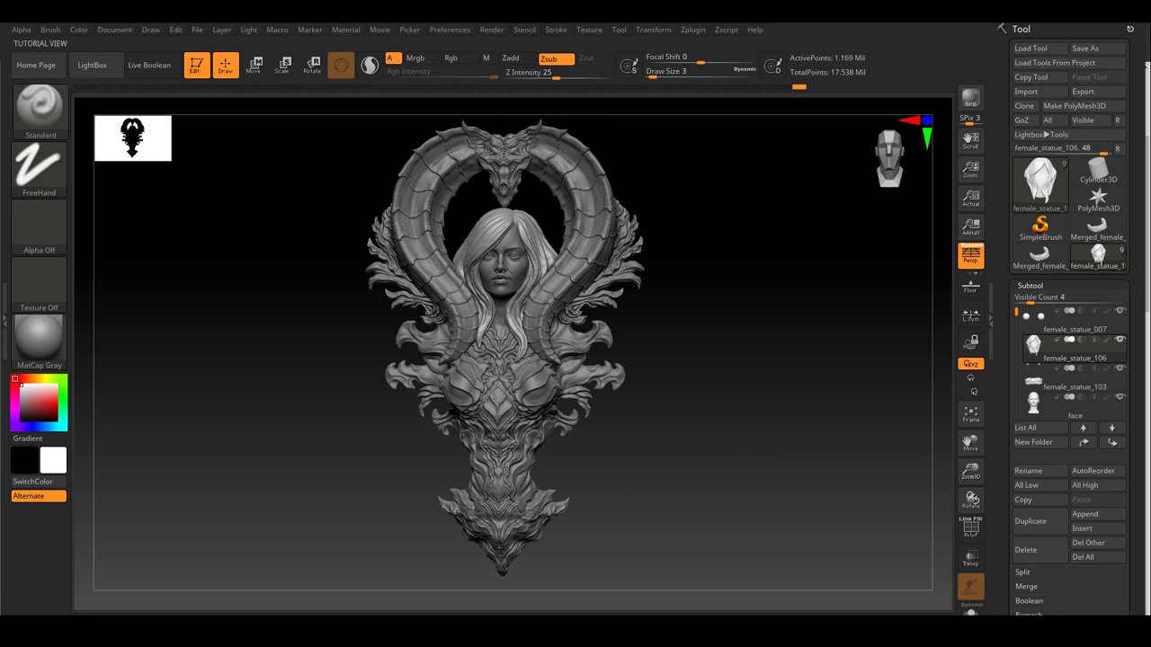
# Switch to the browser window with the enlarged Betseda image and examine the paint and texture of the face and lace veil.
pyautogui.moveTo(218, 629)
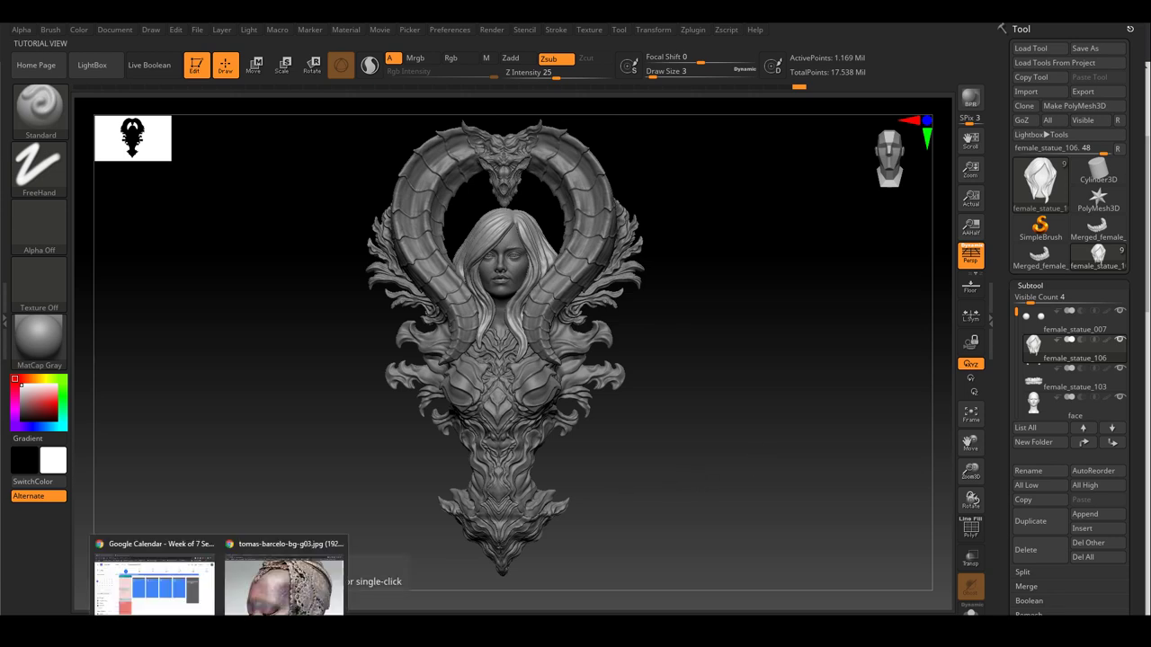
pyautogui.click(262, 586)
pyautogui.scroll(-2, 591, 359)
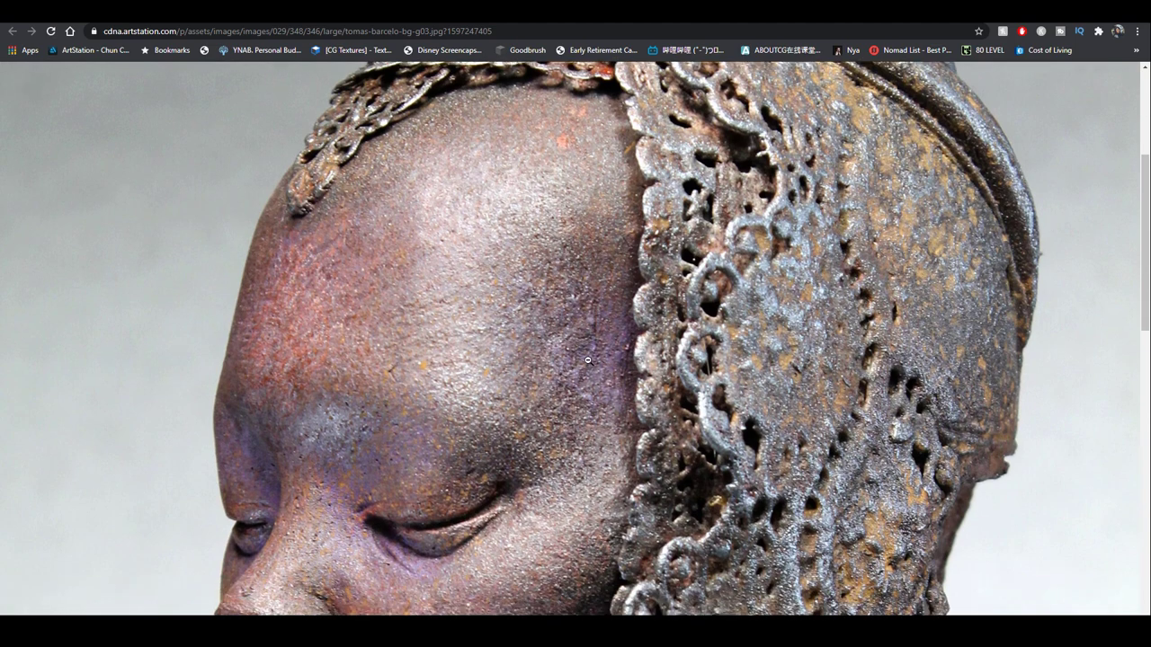
pyautogui.scroll(-4, 590, 363)
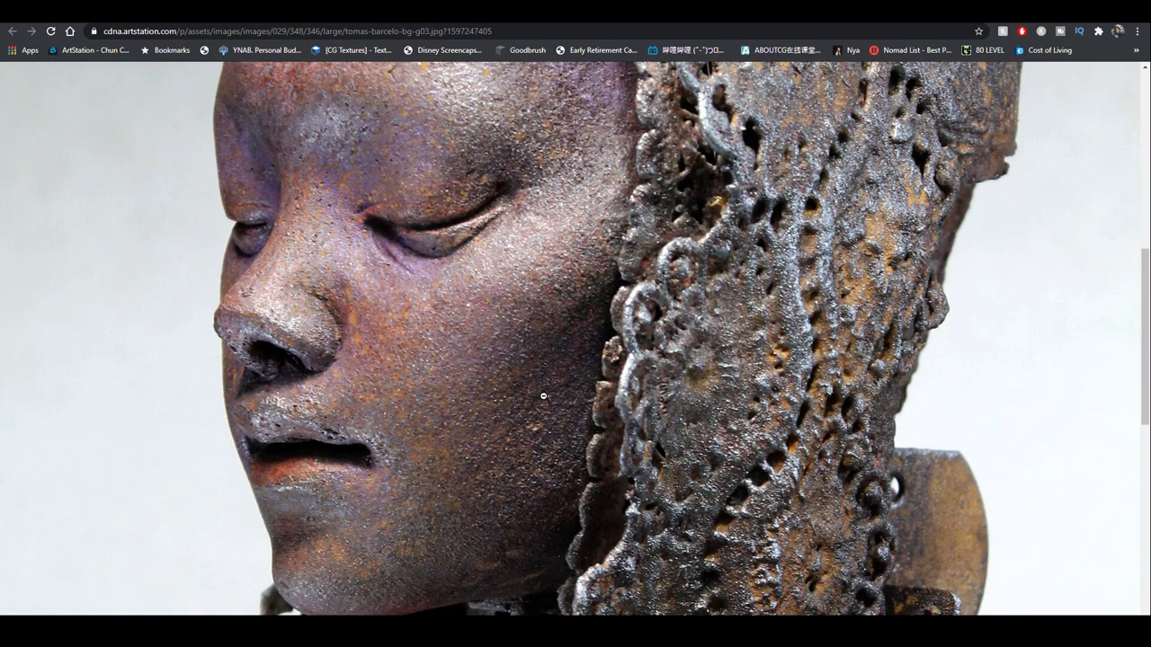
# Switch to ZBrush, select the Skull1 horns subtool and show its export settings.
pyautogui.hotkey('alt', 'Tab')
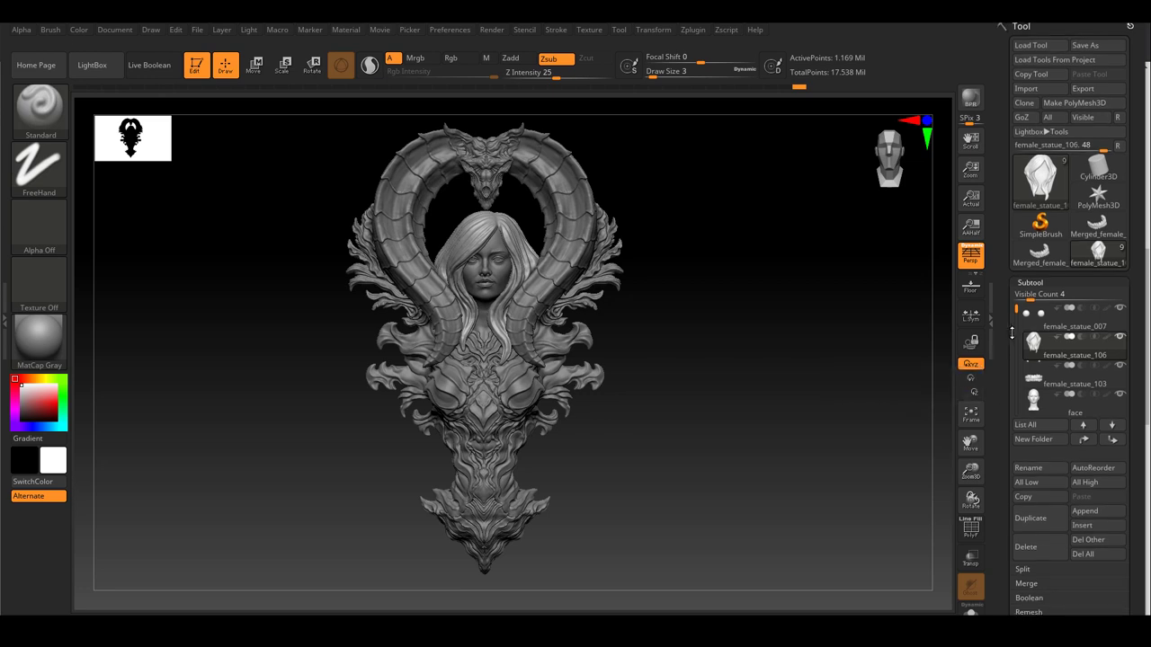
pyautogui.moveTo(1016, 320); pyautogui.dragTo(1017, 385)
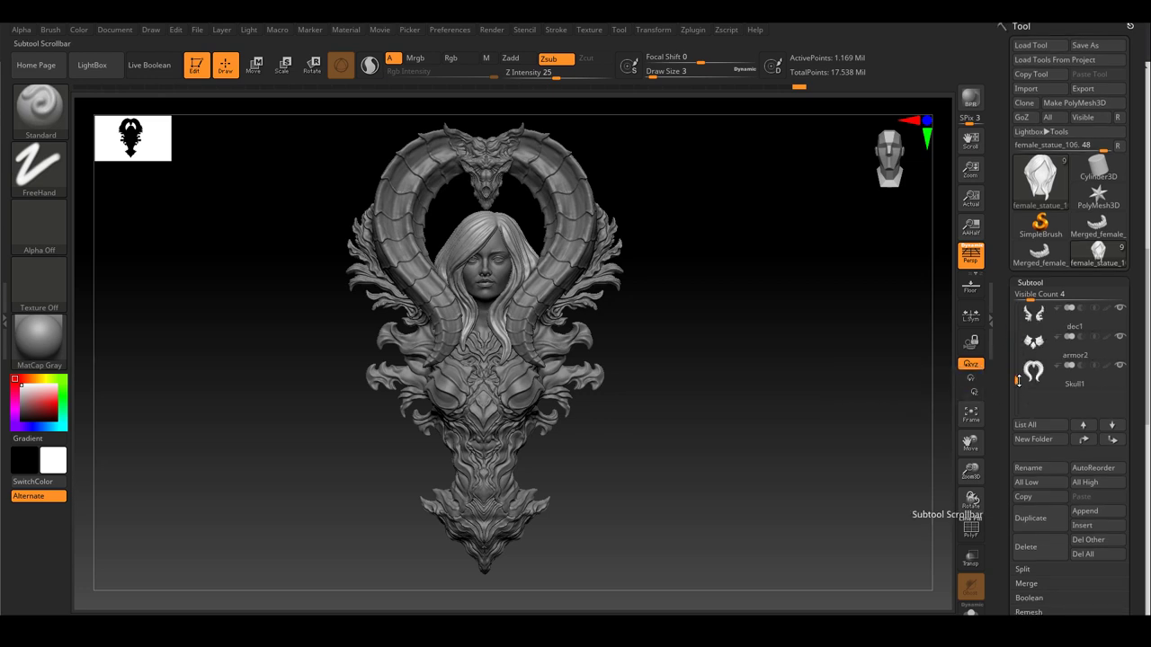
pyautogui.moveTo(997, 481); pyautogui.dragTo(1002, 285)
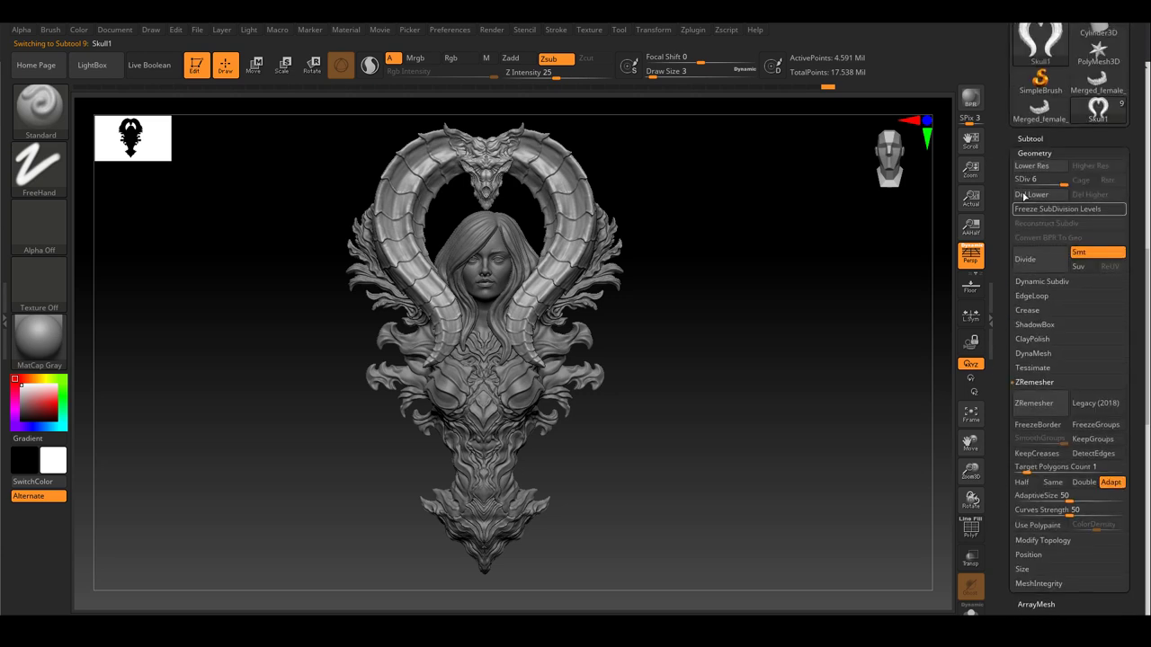
pyautogui.click(1036, 151)
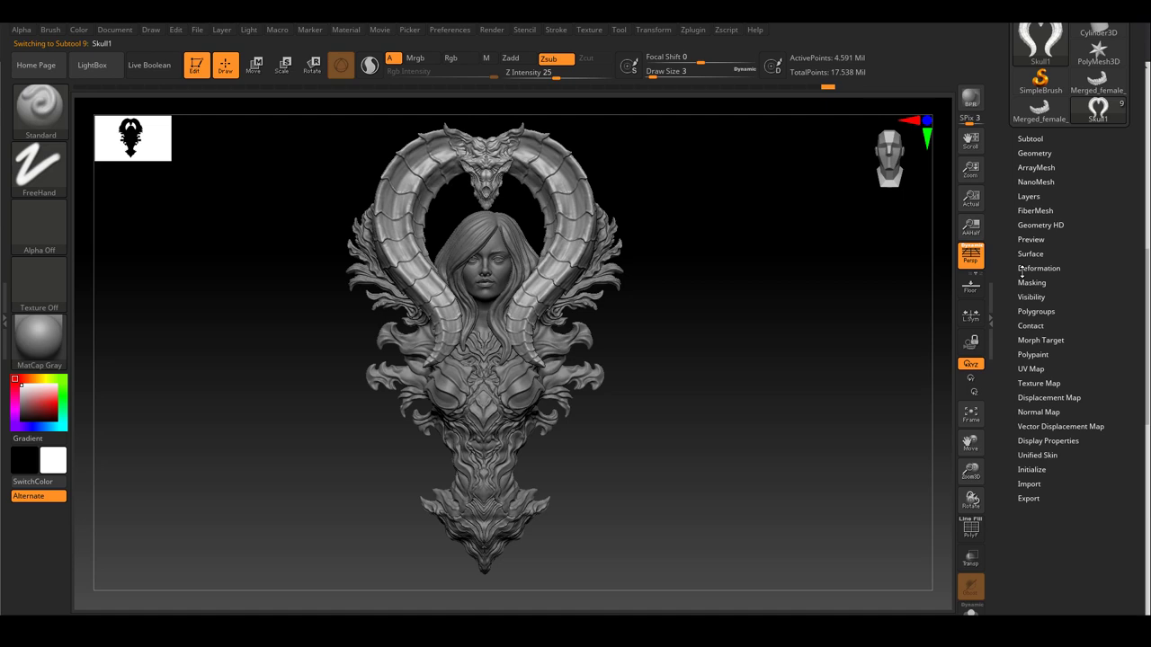
pyautogui.click(1027, 497)
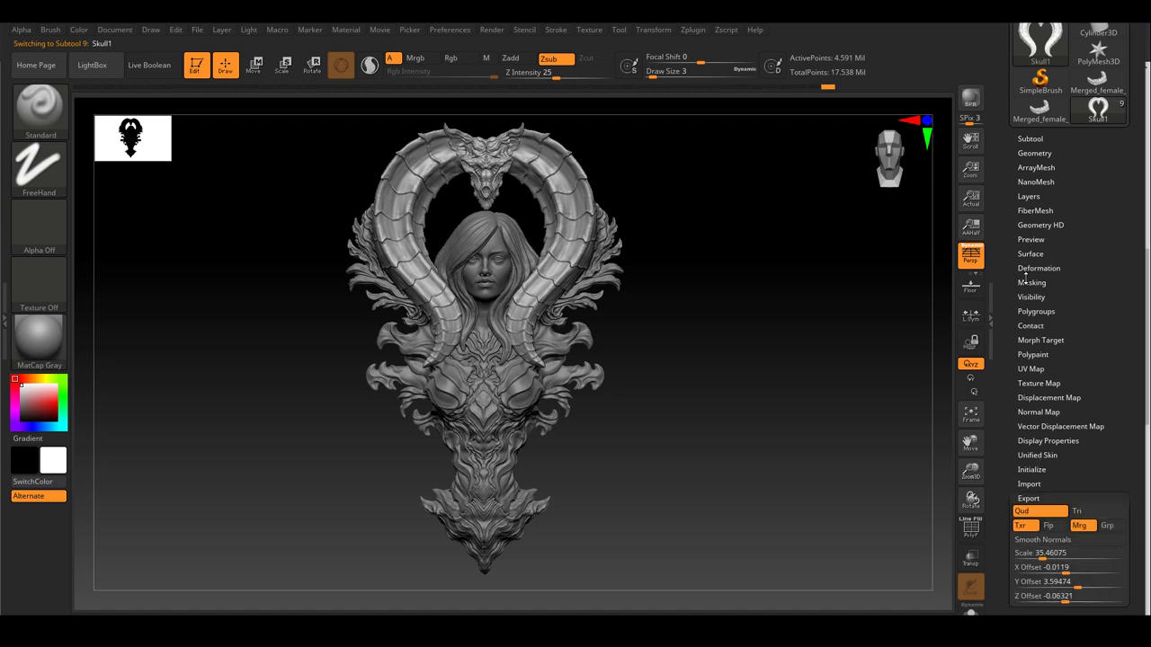
pyautogui.moveTo(1003, 171); pyautogui.dragTo(1001, 319)
# Export the horns as Skull1.obj in OBJ format to C:\Work\YouTube\Video Edit\023_Surface_details_for_realism\obj.
pyautogui.click(1082, 91)
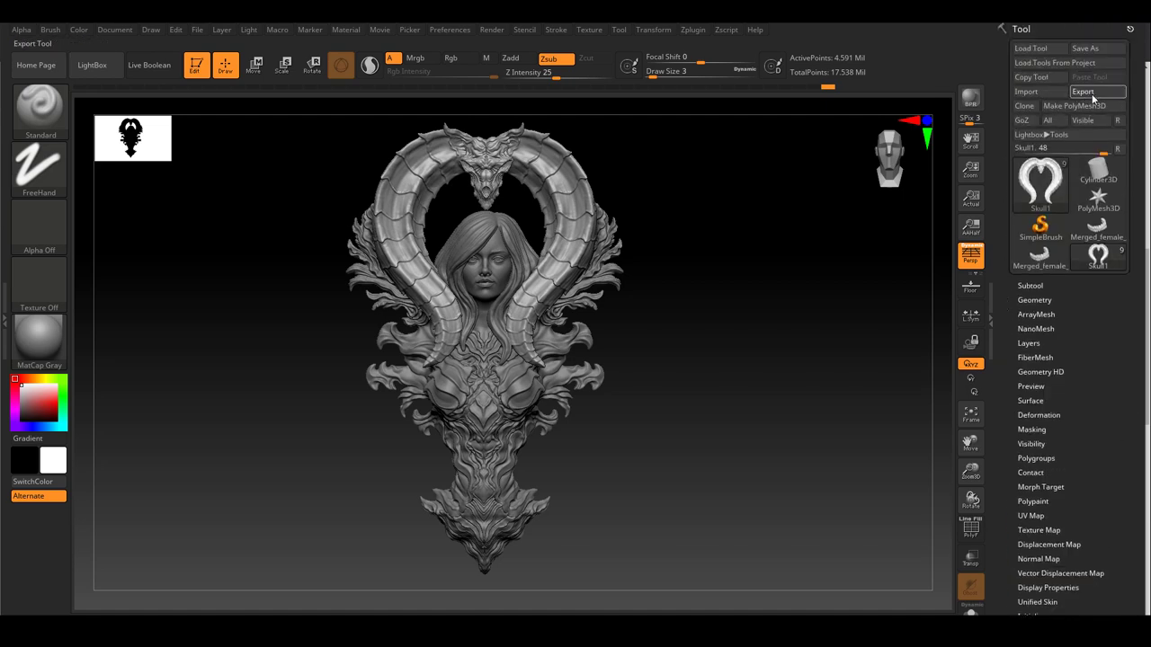
pyautogui.click(556, 126)
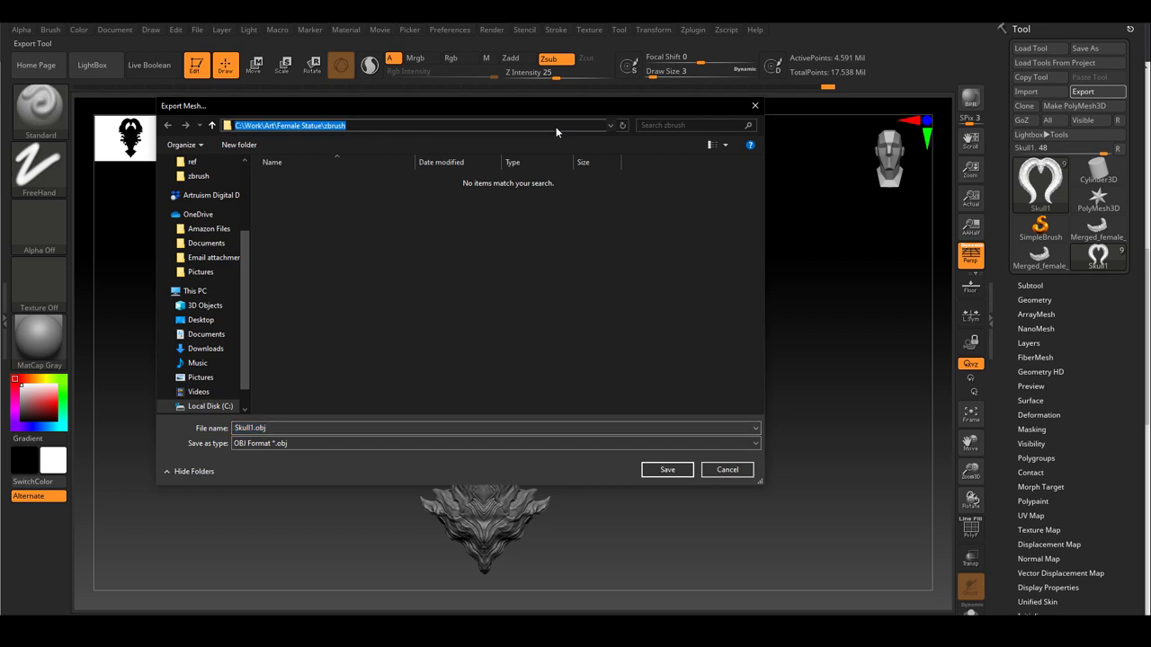
pyautogui.write('C:\\Work\\YouTube\\Video Edit\\023_Surface_details_for_realism\\obj')
pyautogui.press('Return')
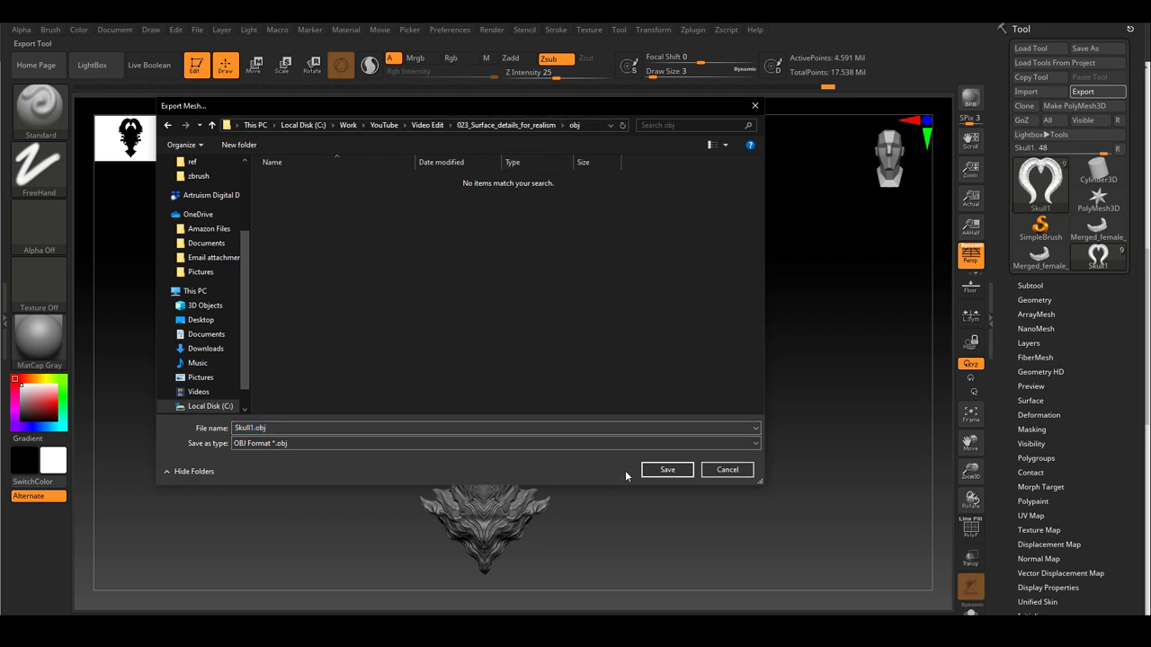
pyautogui.click(665, 469)
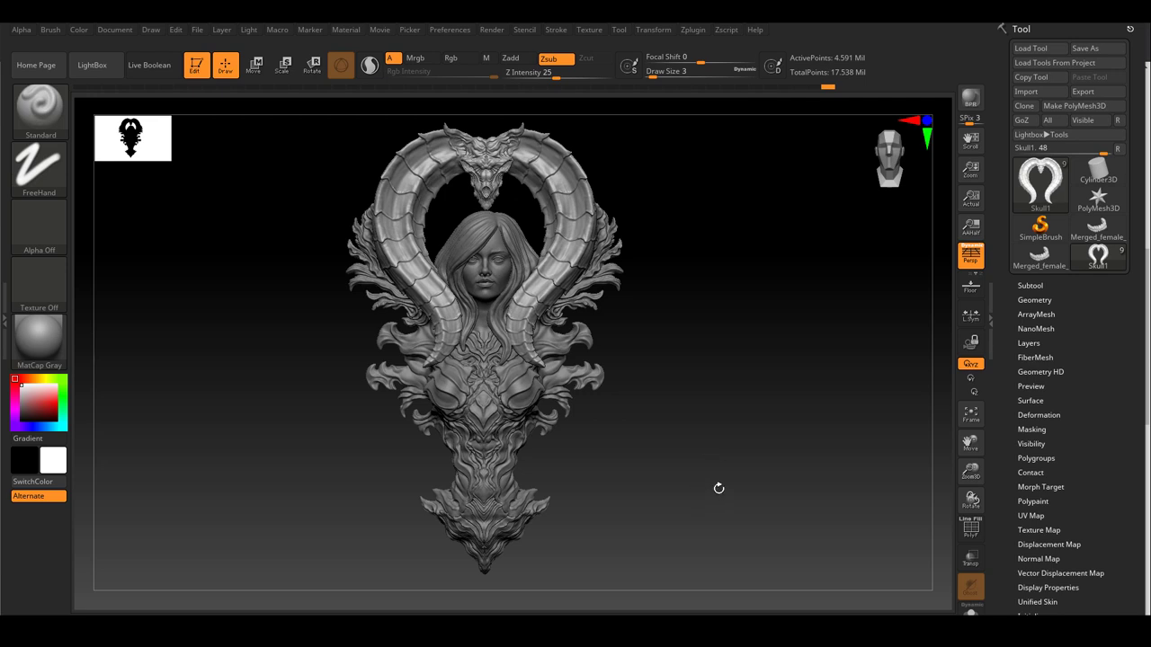
# Switch to Mudbox and import Skull1.OBJ from C:\Work\YouTube\Video Edit\023_Surface_details_for_realism\obj, accepting the high-resolution mesh.
pyautogui.moveTo(719, 488); pyautogui.dragTo(728, 468)
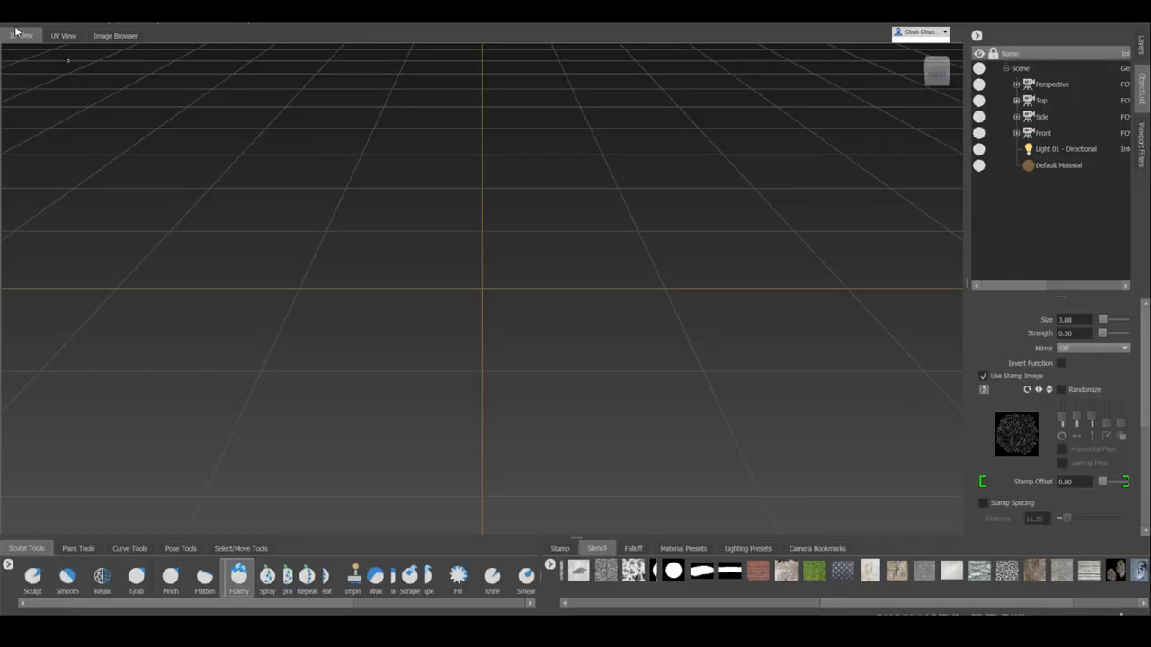
pyautogui.click(16, 27)
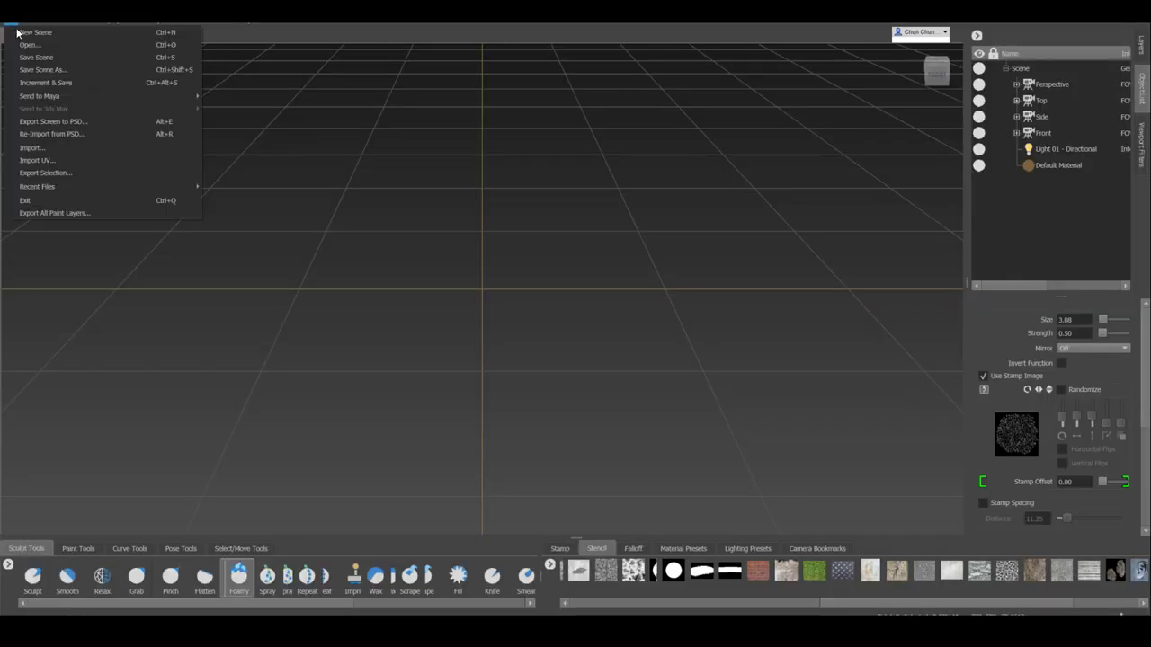
pyautogui.click(36, 147)
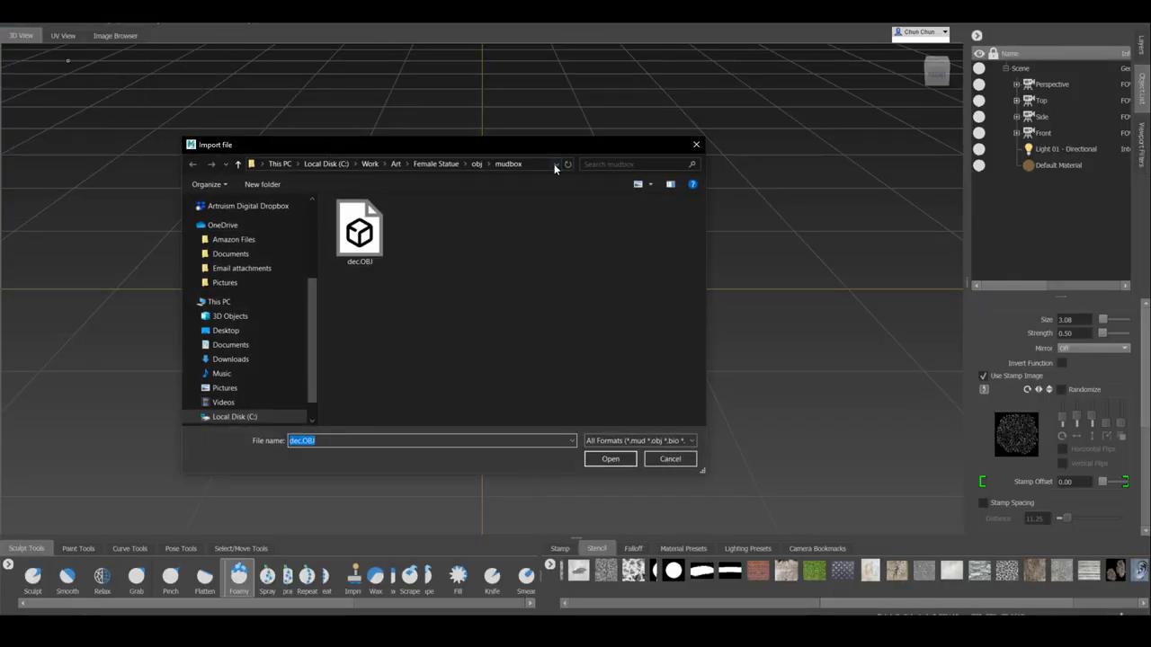
pyautogui.click(554, 164)
pyautogui.write('C:\\Work\\YouTube\\Video Edit\\023_Surface_details_for_realism\\obj')
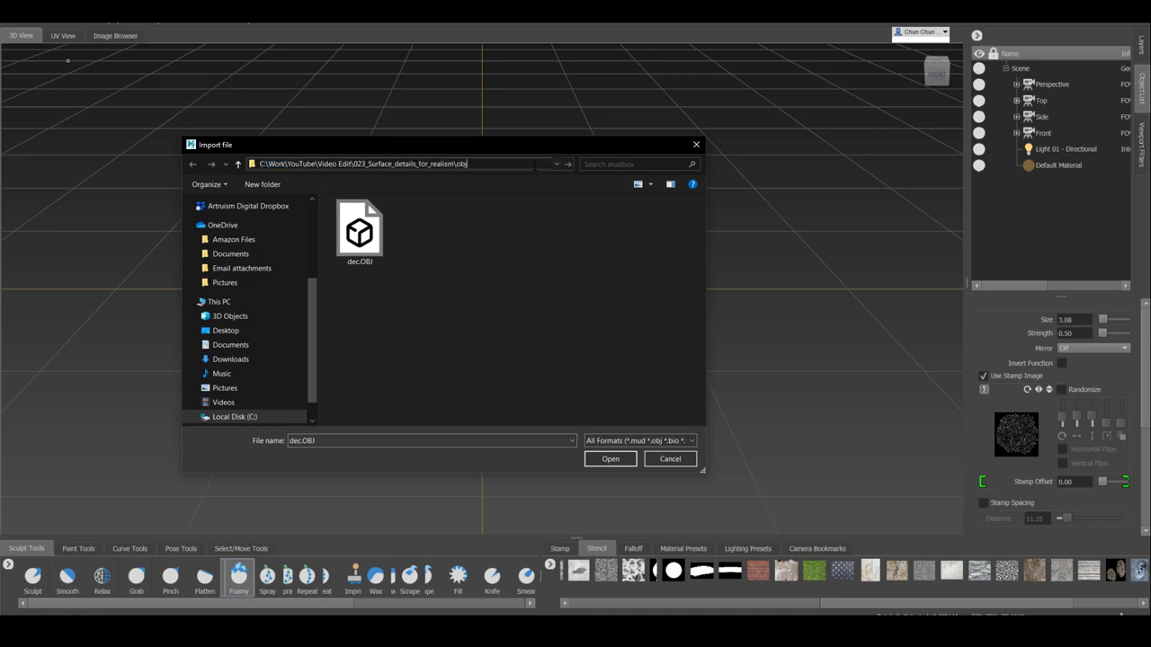
pyautogui.press('Return')
pyautogui.click(359, 224)
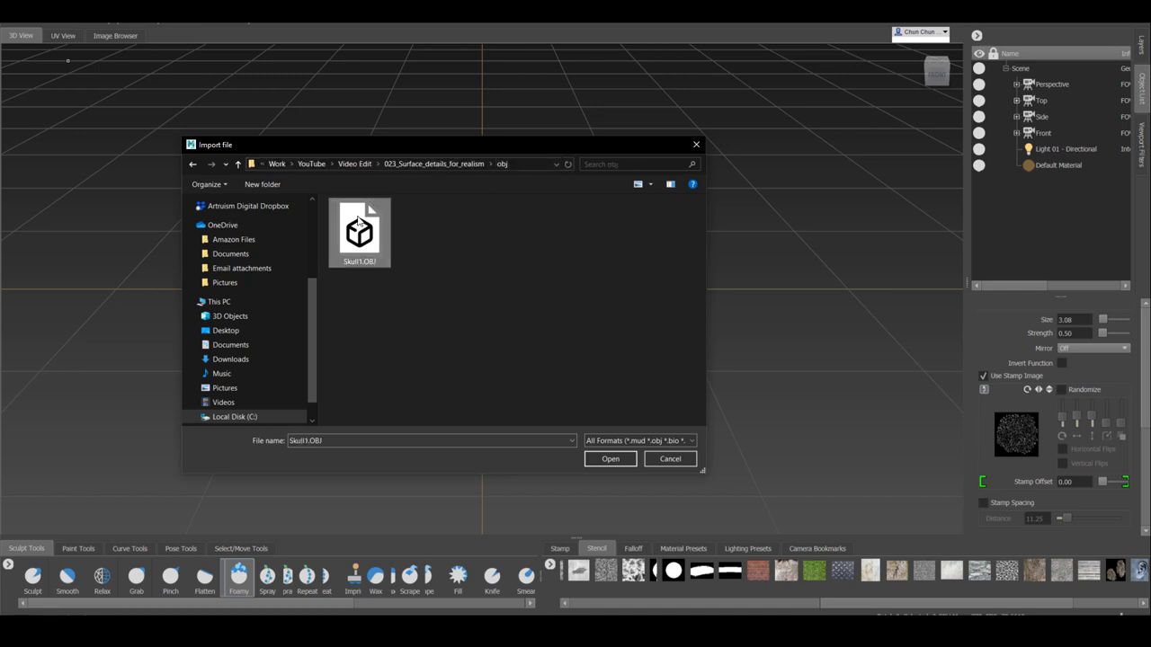
pyautogui.click(604, 457)
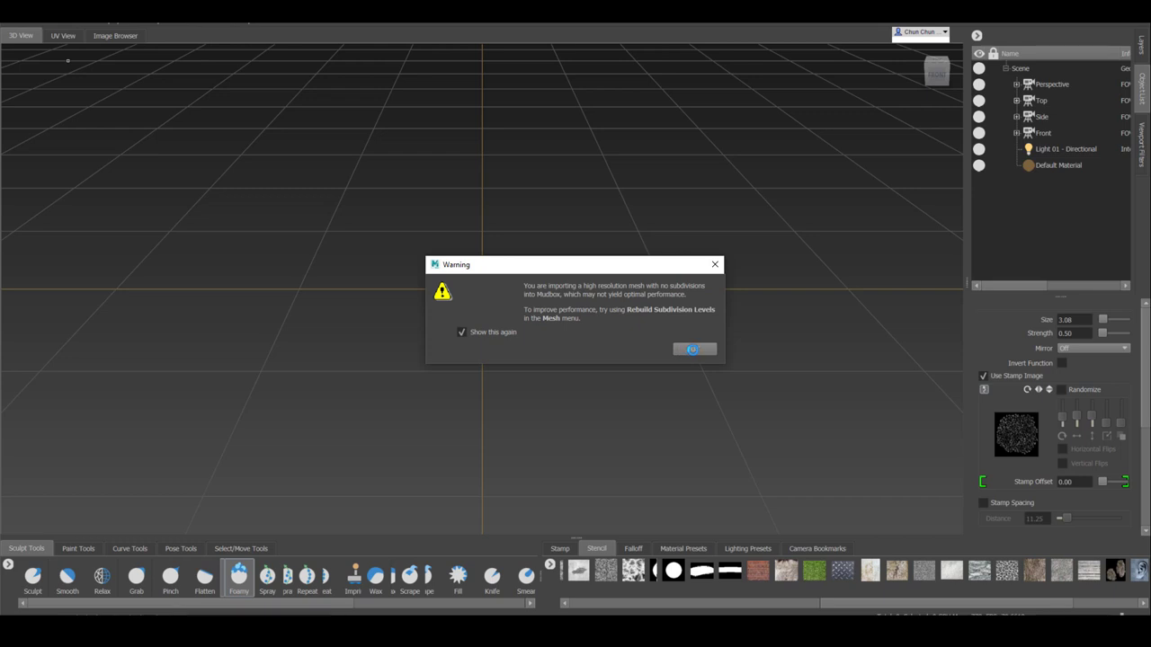
pyautogui.click(691, 350)
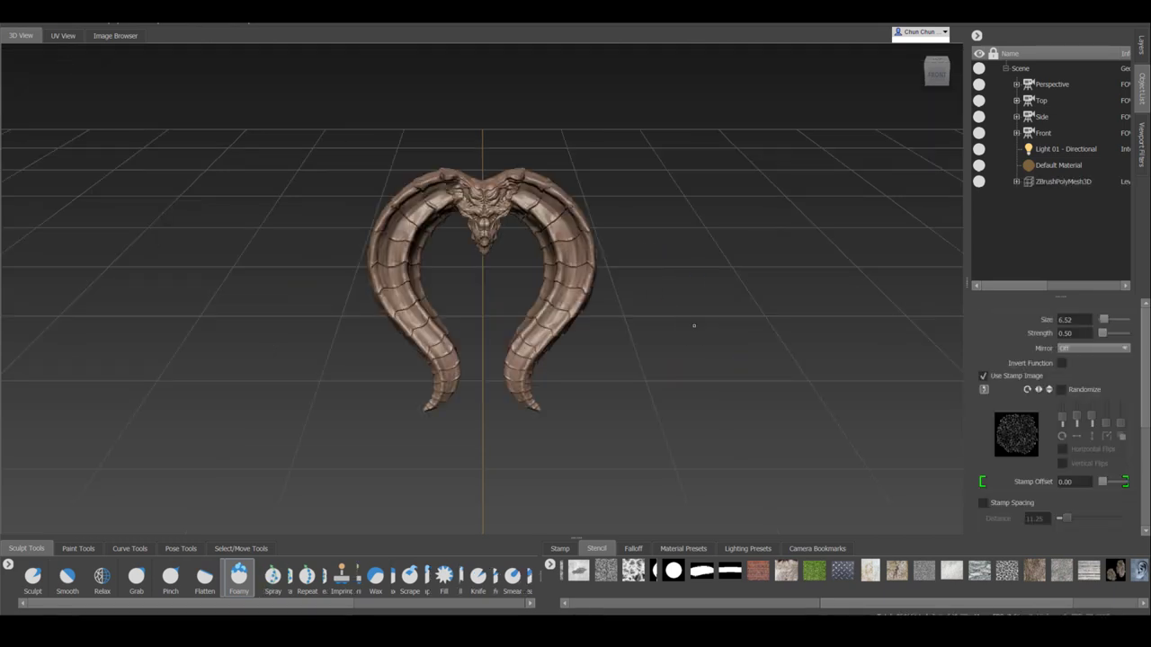
# Add a new sculpt layer to the imported horns mesh and name it "detail 1".
pyautogui.keyDown('alt'); pyautogui.moveTo(687, 306); pyautogui.dragTo(686, 259); pyautogui.keyUp('alt')
pyautogui.keyDown('alt'); pyautogui.moveTo(686, 259); pyautogui.dragTo(719, 331, button='right'); pyautogui.keyUp('alt')
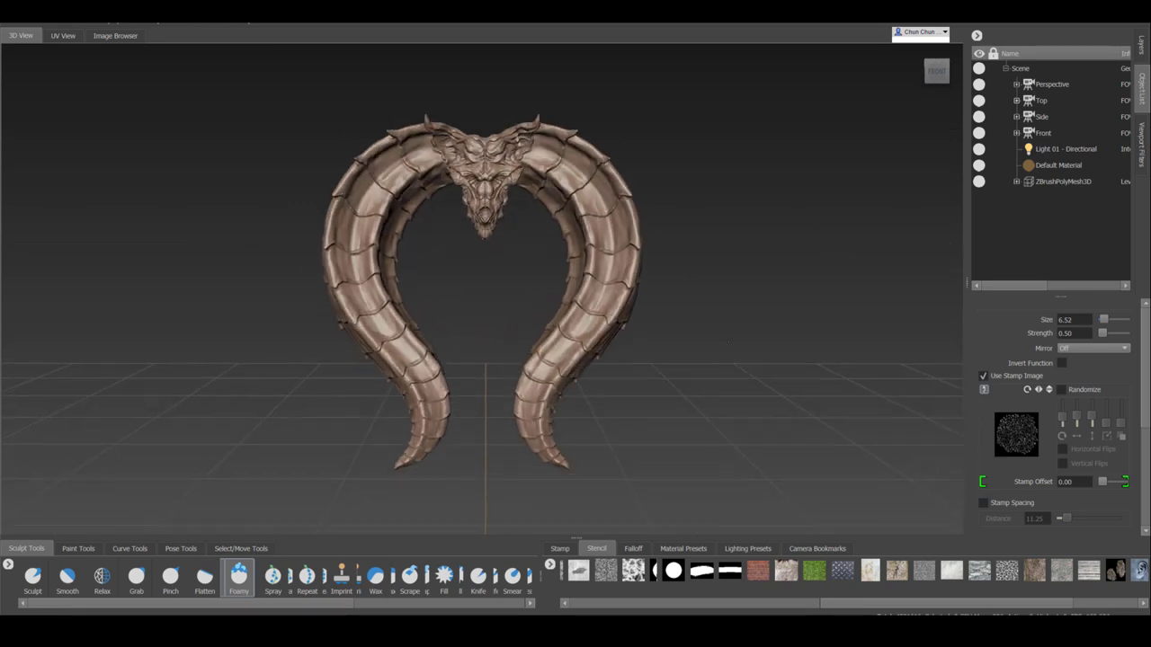
pyautogui.keyDown('alt'); pyautogui.moveTo(720, 331); pyautogui.dragTo(717, 359); pyautogui.keyUp('alt')
pyautogui.keyDown('alt'); pyautogui.moveTo(717, 358); pyautogui.dragTo(739, 358, button='right'); pyautogui.keyUp('alt')
pyautogui.keyDown('alt'); pyautogui.moveTo(739, 358); pyautogui.dragTo(743, 339); pyautogui.keyUp('alt')
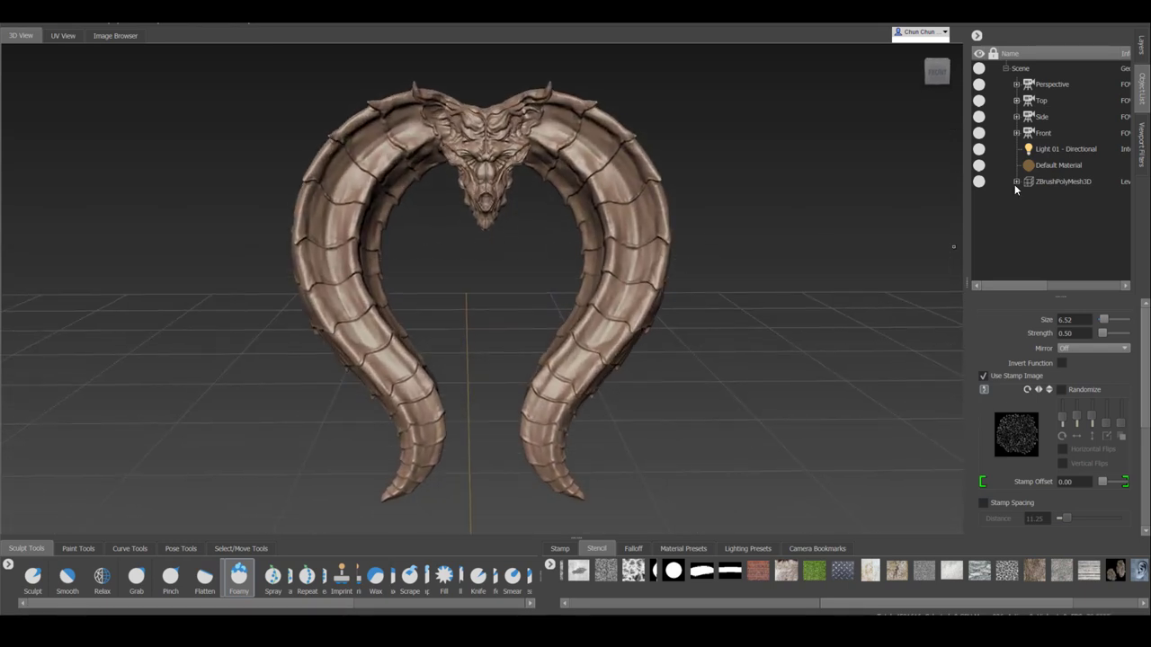
pyautogui.click(1140, 45)
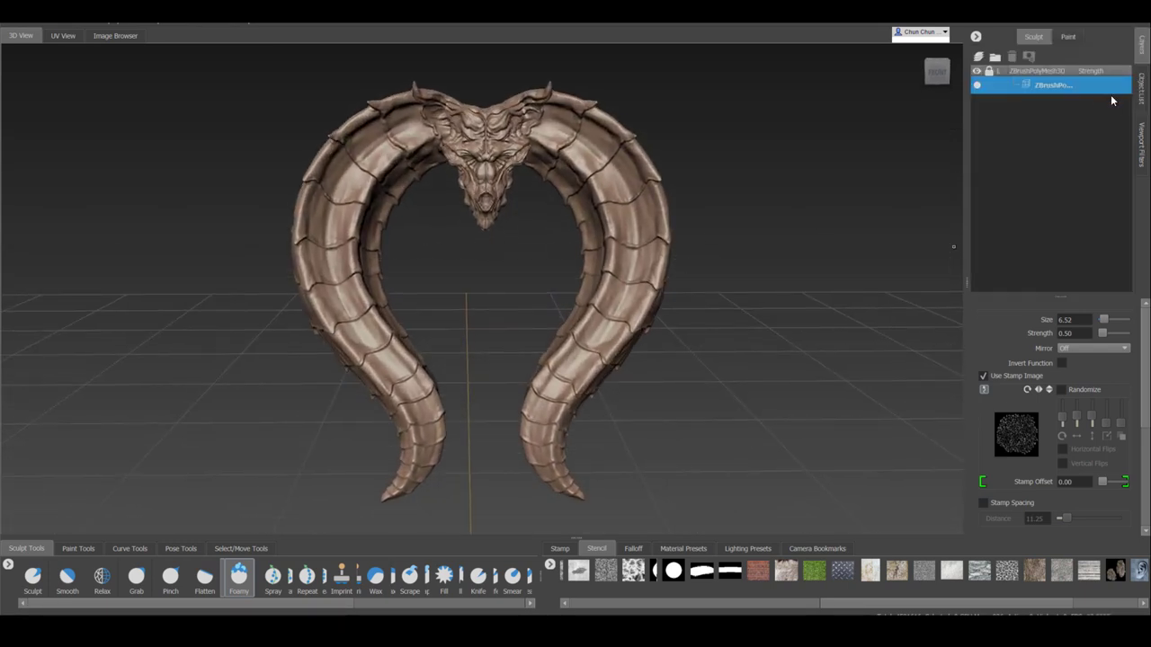
pyautogui.click(978, 57)
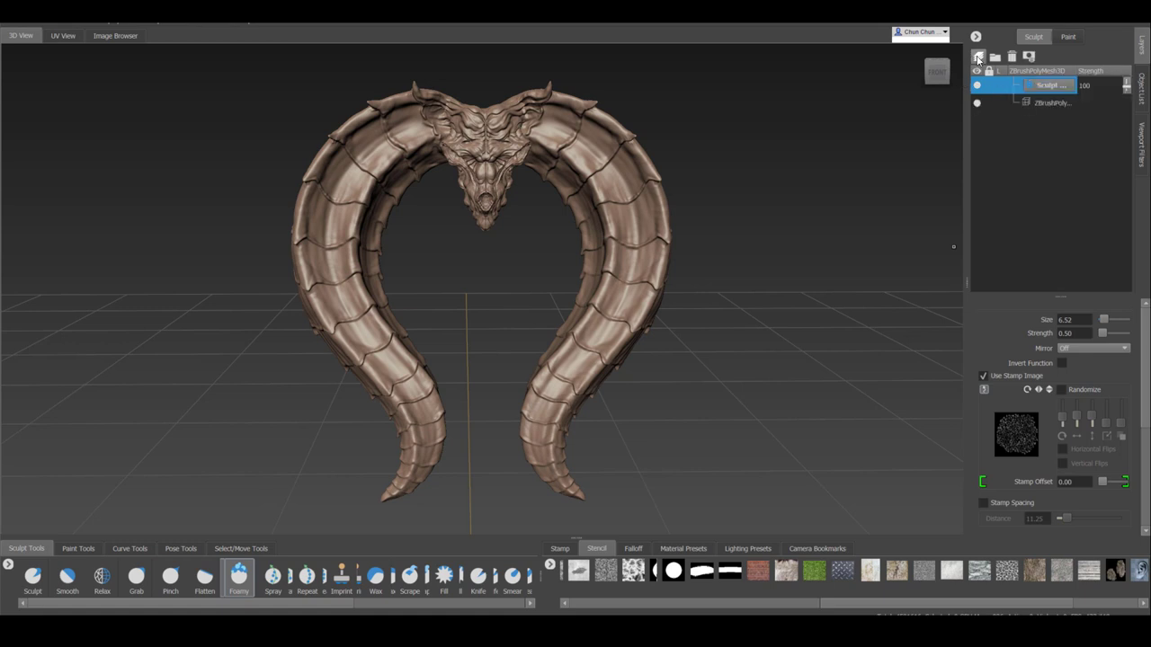
pyautogui.click(1052, 86)
pyautogui.write('detail')
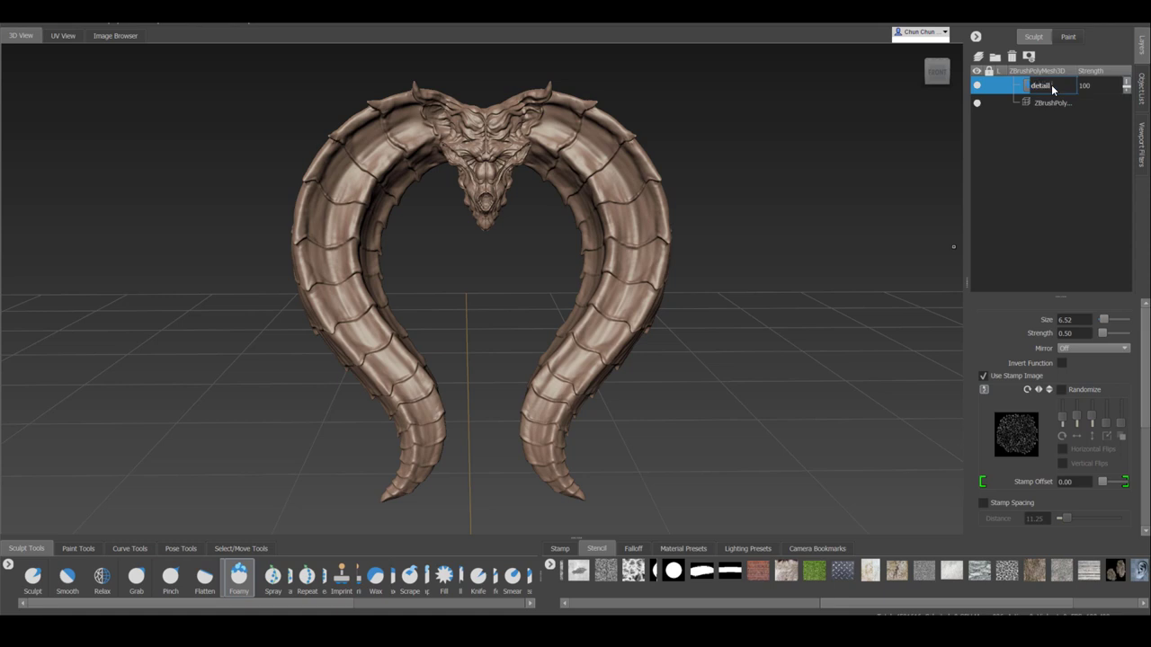
pyautogui.write('_1')
pyautogui.press('Return')
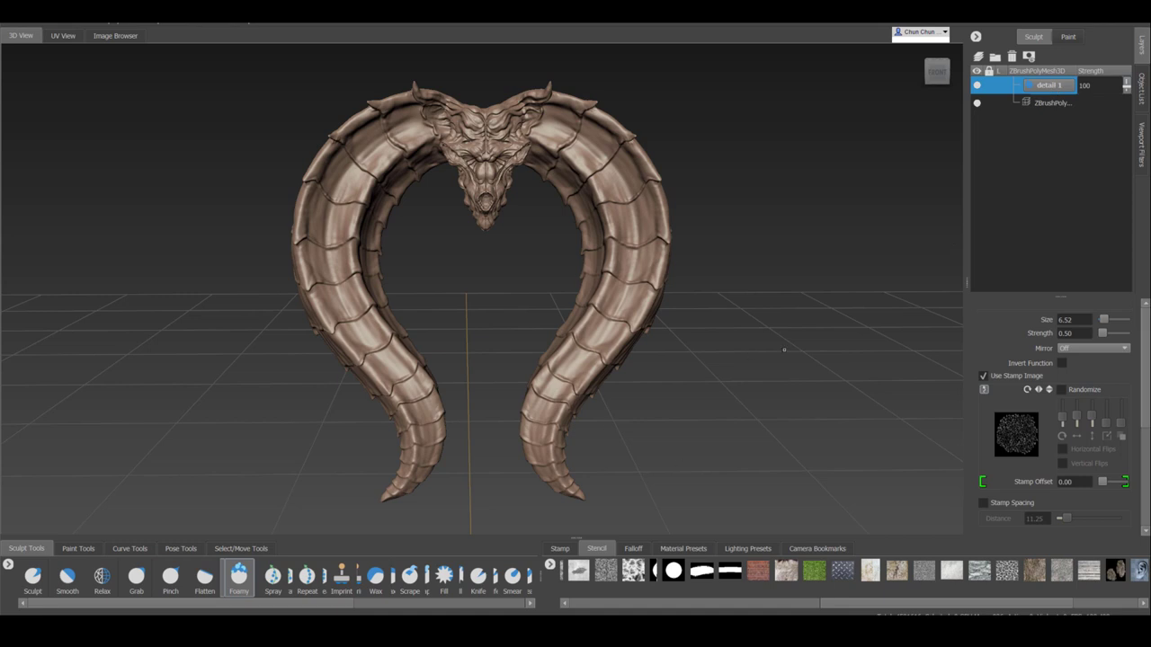
# Activate the rgb_rust.jpg stencil over the horns, ready for detailing the head and upper curve.
pyautogui.keyDown('alt'); pyautogui.moveTo(784, 349); pyautogui.dragTo(730, 331); pyautogui.keyUp('alt')
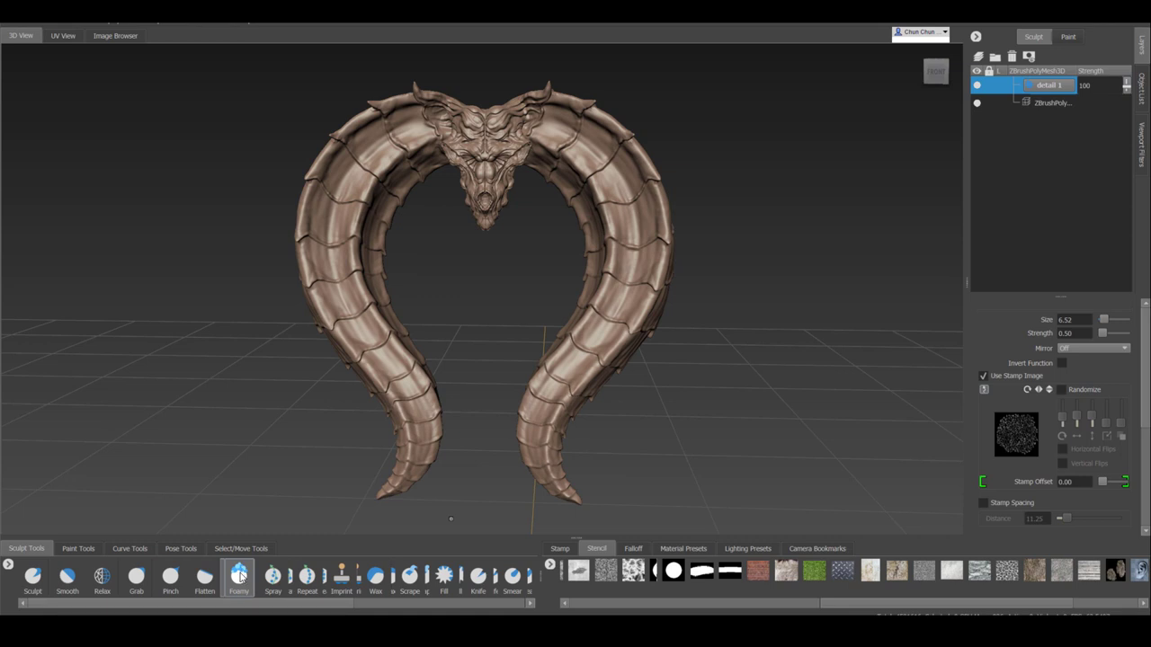
pyautogui.click(893, 574)
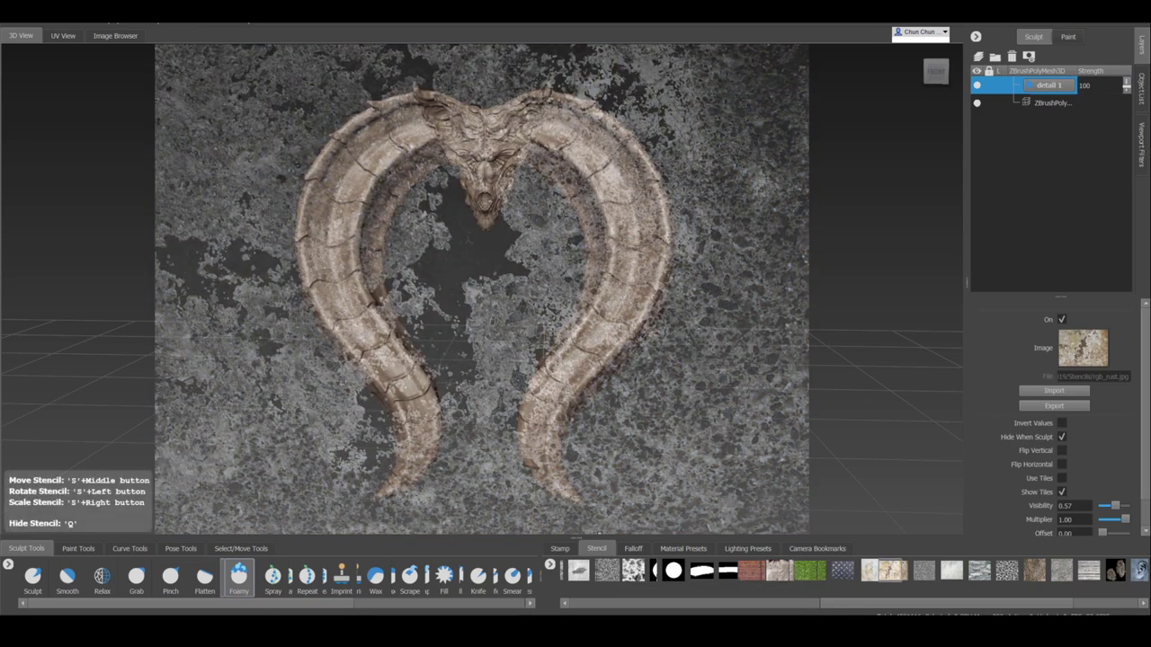
pyautogui.keyDown('alt'); pyautogui.moveTo(685, 393); pyautogui.dragTo(691, 383); pyautogui.keyUp('alt')
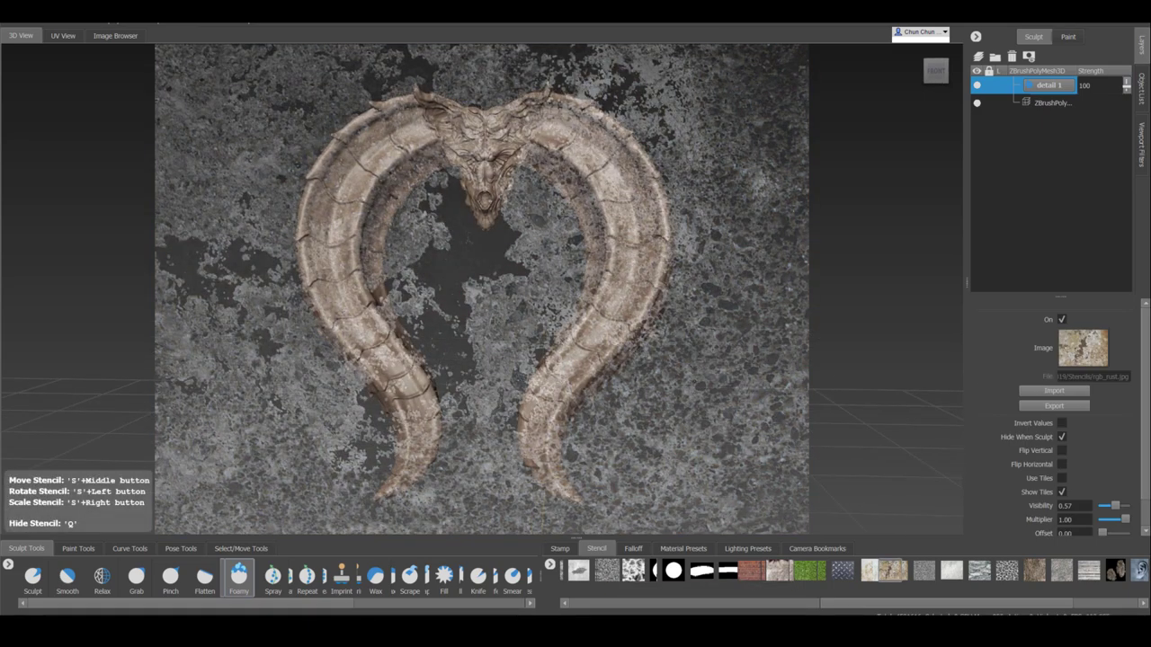
pyautogui.keyDown('alt'); pyautogui.moveTo(545, 258); pyautogui.dragTo(604, 258, button='right'); pyautogui.keyUp('alt')
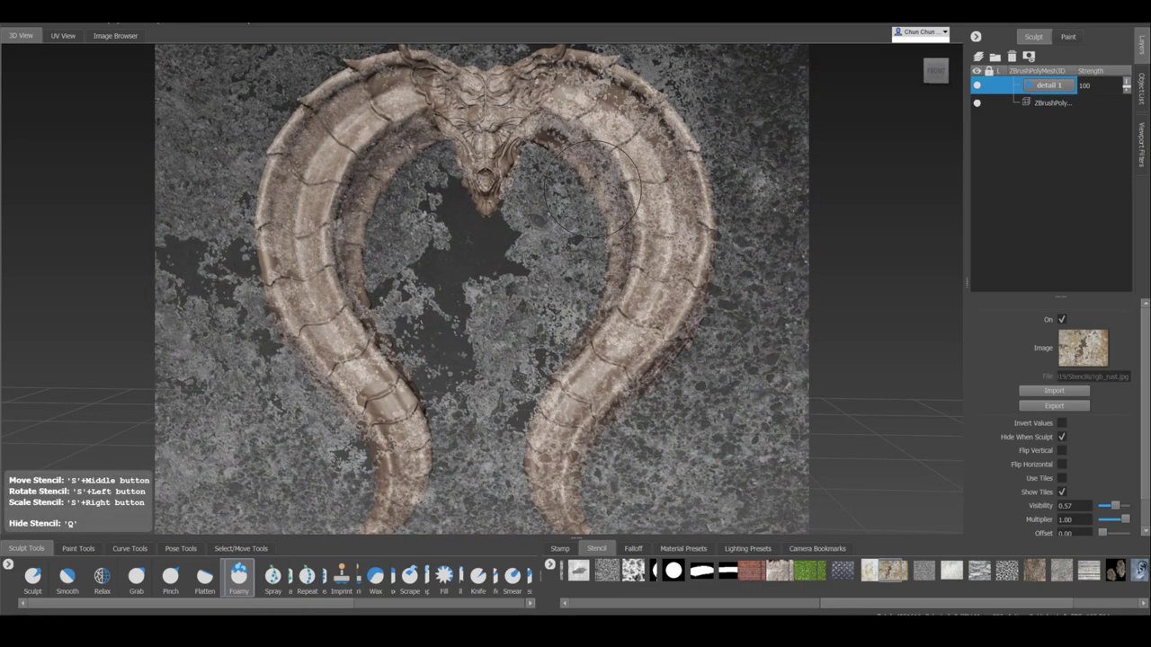
pyautogui.keyDown('alt'); pyautogui.moveTo(545, 258); pyautogui.dragTo(424, 495, button='middle'); pyautogui.keyUp('alt')
pyautogui.keyDown('alt'); pyautogui.moveTo(424, 495); pyautogui.dragTo(486, 495, button='right'); pyautogui.keyUp('alt')
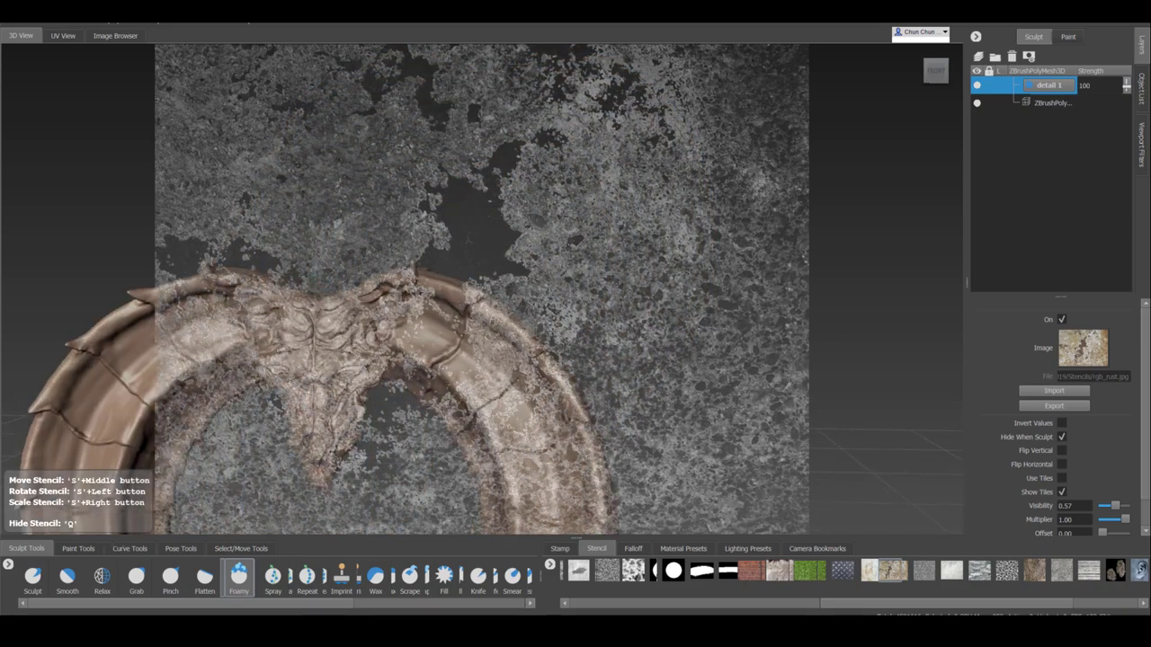
pyautogui.moveTo(466, 240)
pyautogui.keyDown('alt'); pyautogui.mouseDown()
pyautogui.moveTo(568, 282)
pyautogui.moveTo(596, 323)
pyautogui.mouseUp(); pyautogui.keyUp('alt')
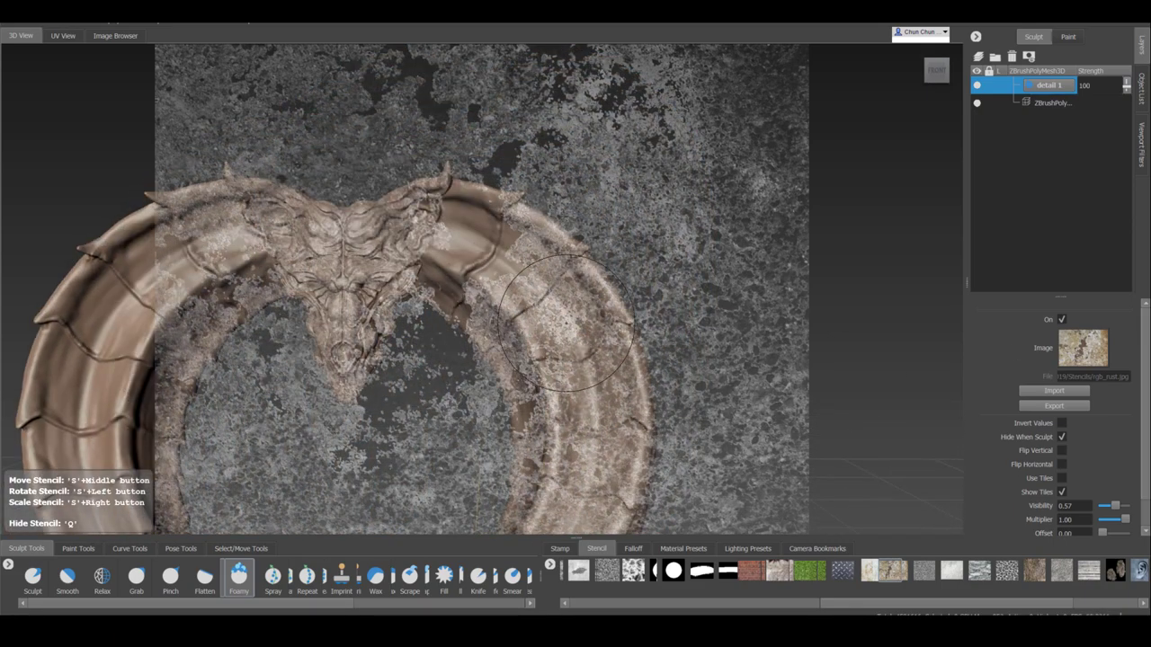
pyautogui.keyDown('alt'); pyautogui.moveTo(559, 320); pyautogui.dragTo(591, 261, button='middle'); pyautogui.keyUp('alt')
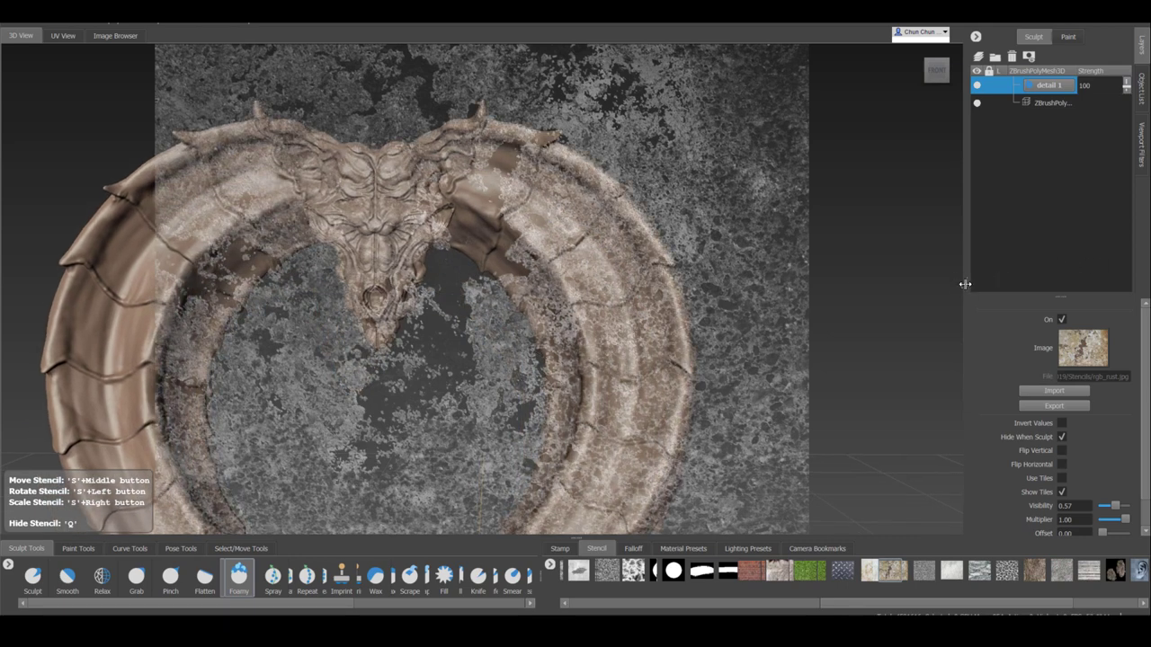
# Widen the layer and property area and review the Foamy tool's settings.
pyautogui.moveTo(964, 284); pyautogui.dragTo(852, 285)
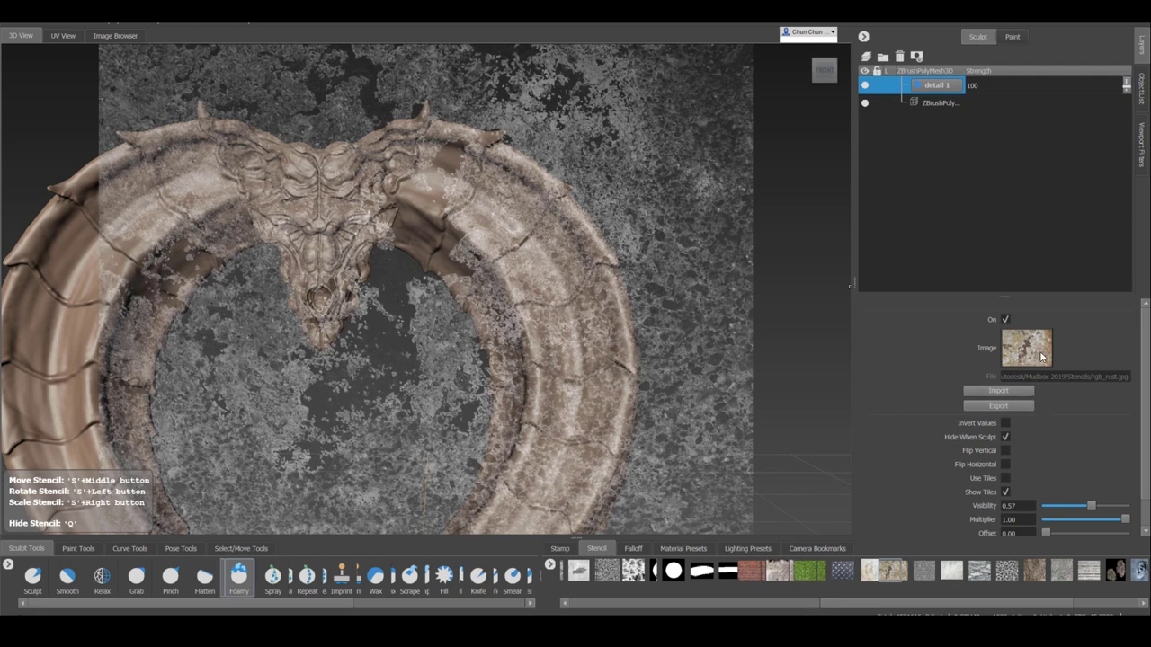
pyautogui.click(238, 580)
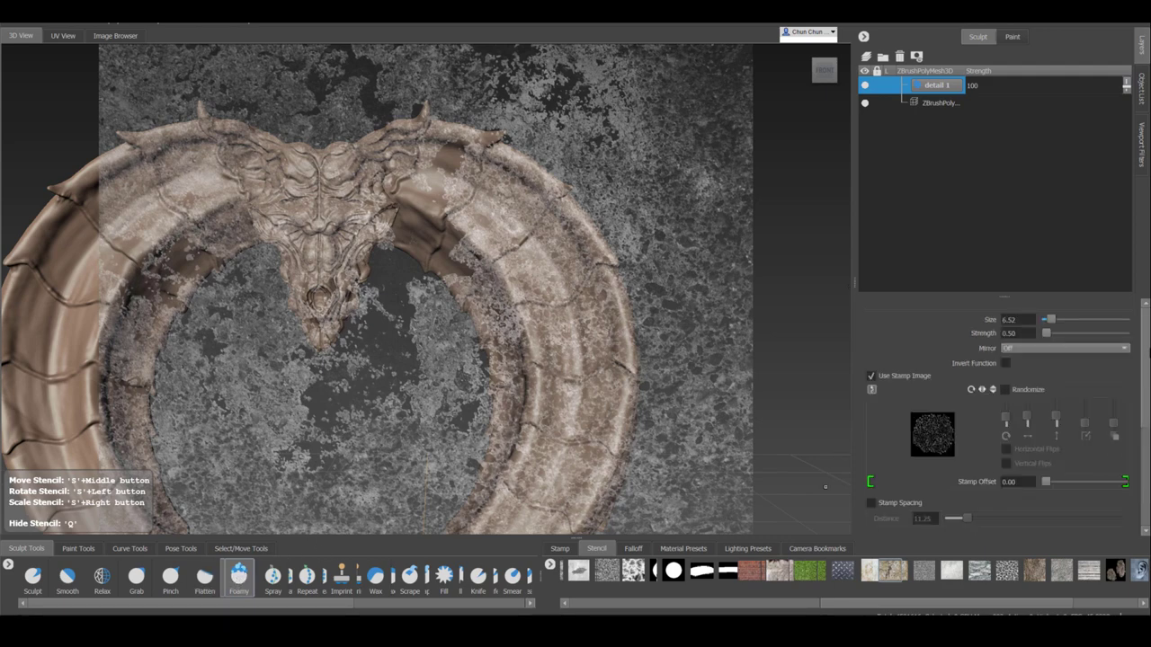
pyautogui.moveTo(1143, 416); pyautogui.dragTo(1143, 410)
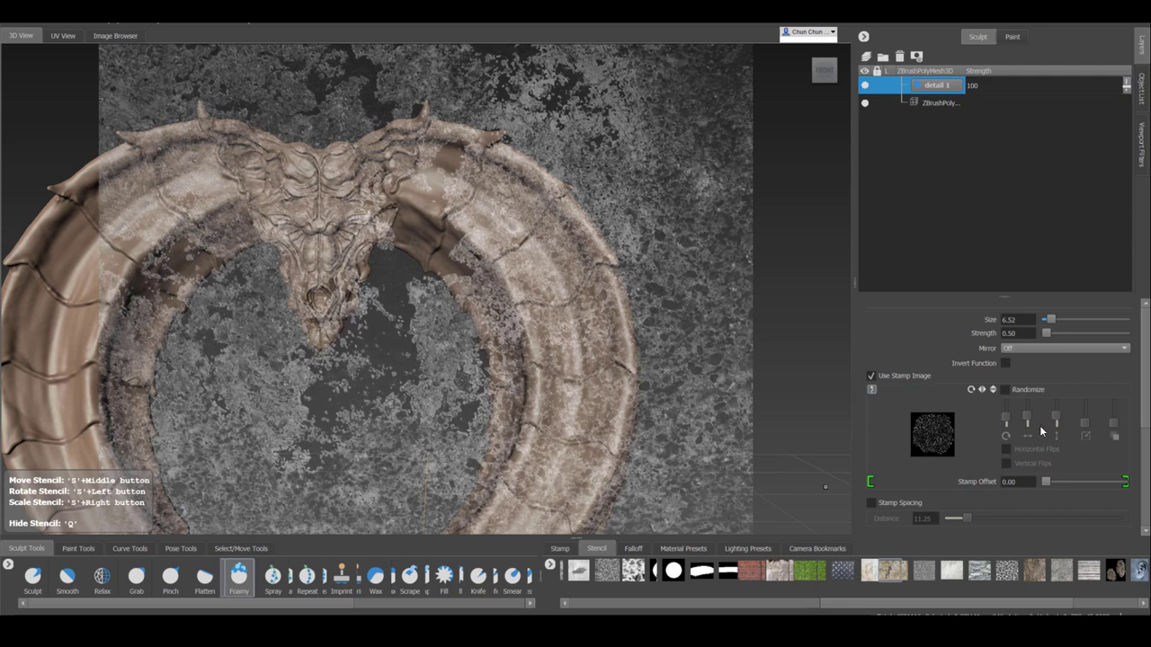
pyautogui.moveTo(1144, 386); pyautogui.dragTo(1145, 387)
# Try inverting the values of the rust stencil and restore the original values.
pyautogui.click(891, 572)
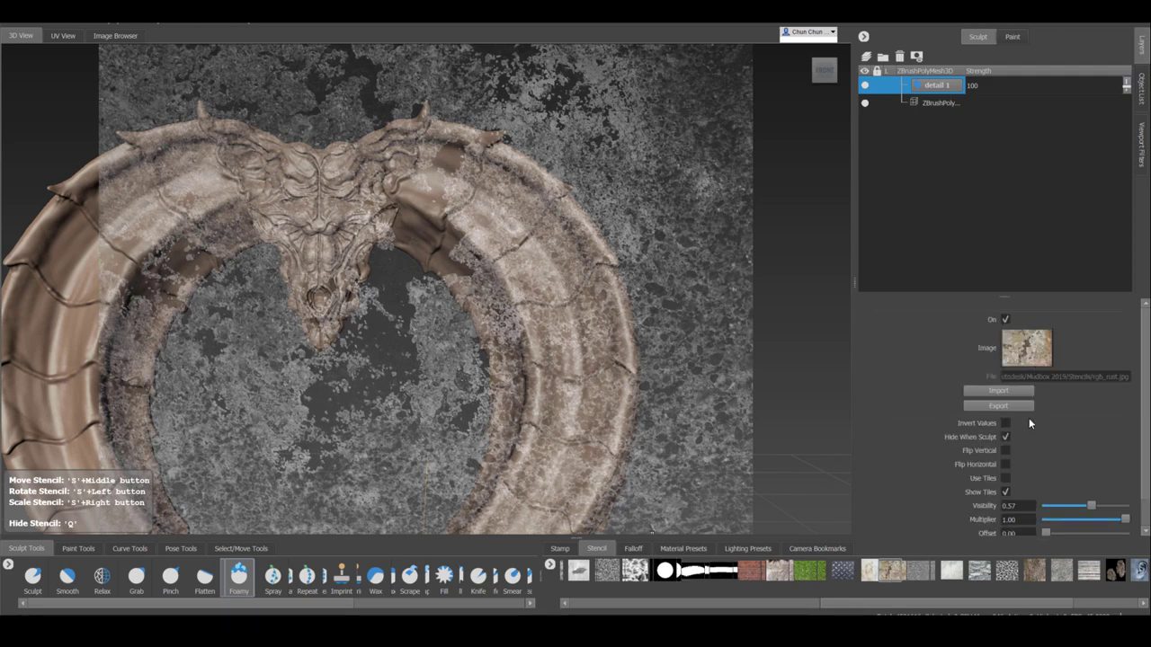
pyautogui.click(1005, 422)
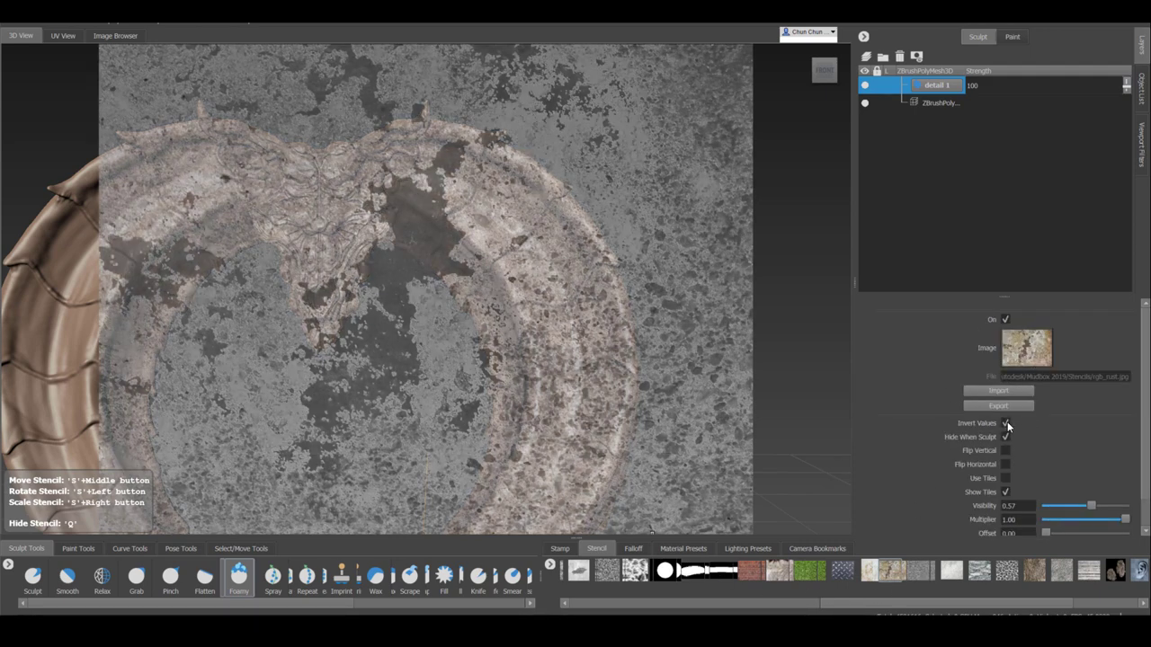
pyautogui.click(1005, 423)
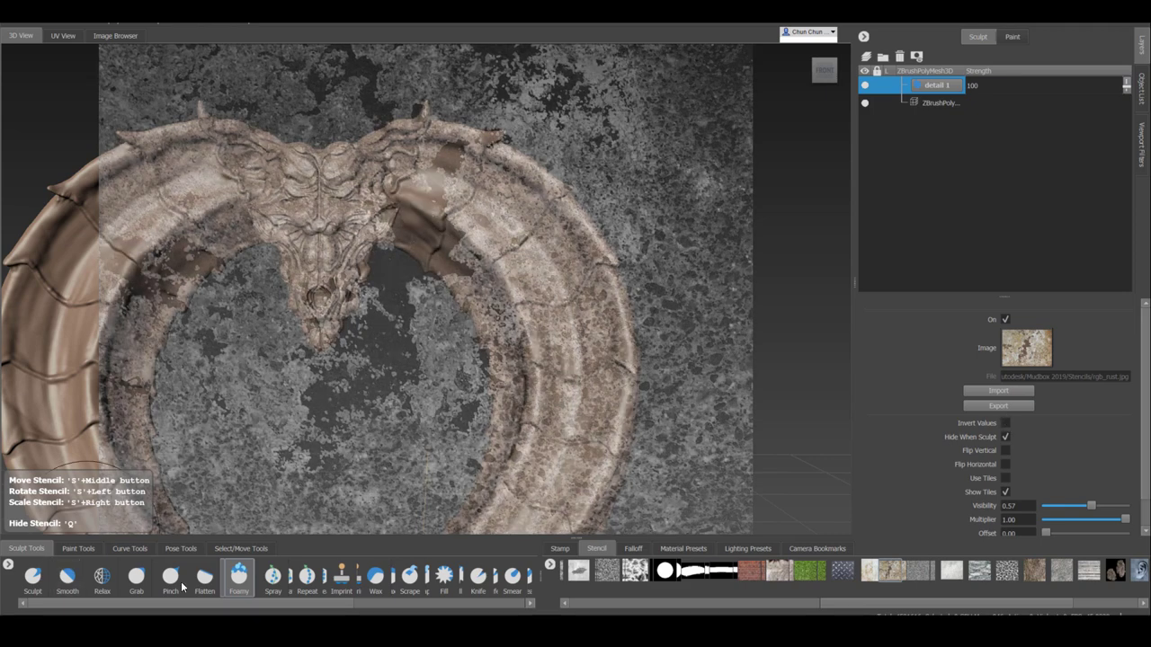
# Select the Foamy tool, then move, scale and rotate the rust stencil to fit over the upper curve of the horn beside the head.
pyautogui.click(238, 576)
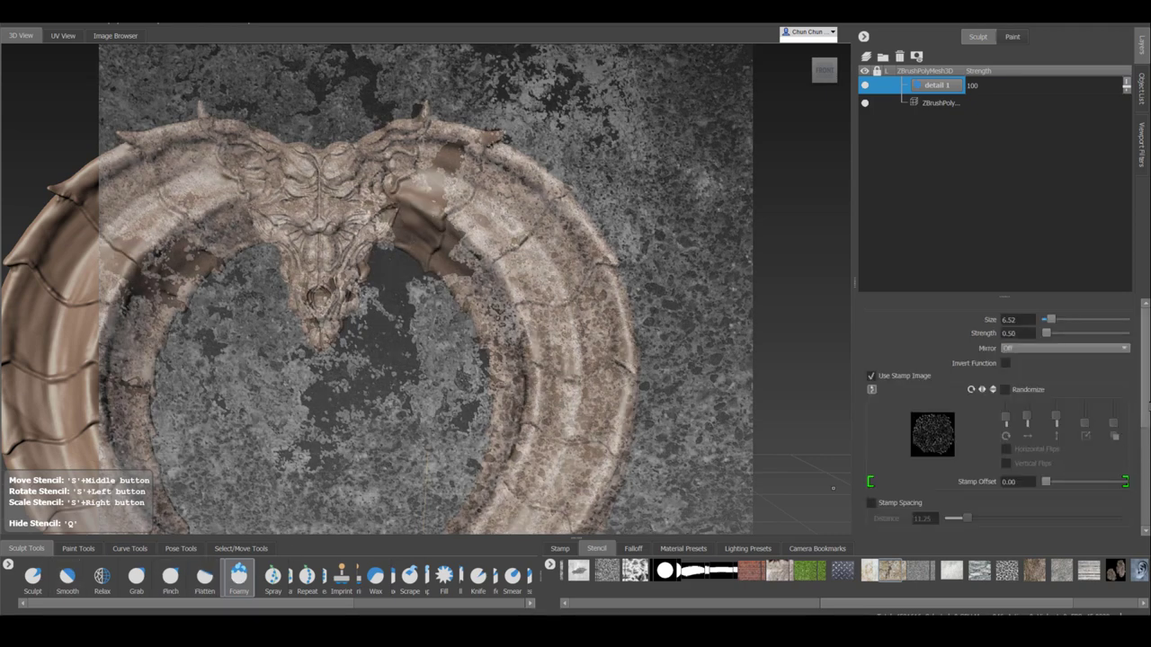
pyautogui.scroll(-3, 1114, 434)
pyautogui.scroll(3, 1141, 393)
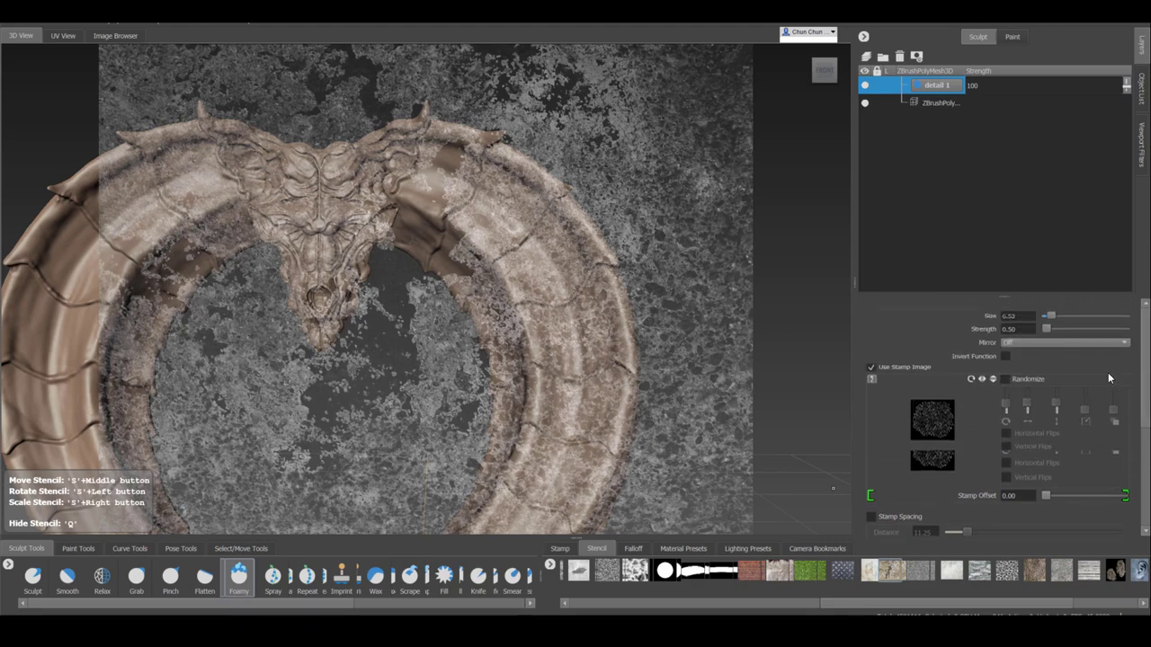
pyautogui.keyDown('alt'); pyautogui.moveTo(503, 299); pyautogui.dragTo(483, 359, button='middle'); pyautogui.keyUp('alt')
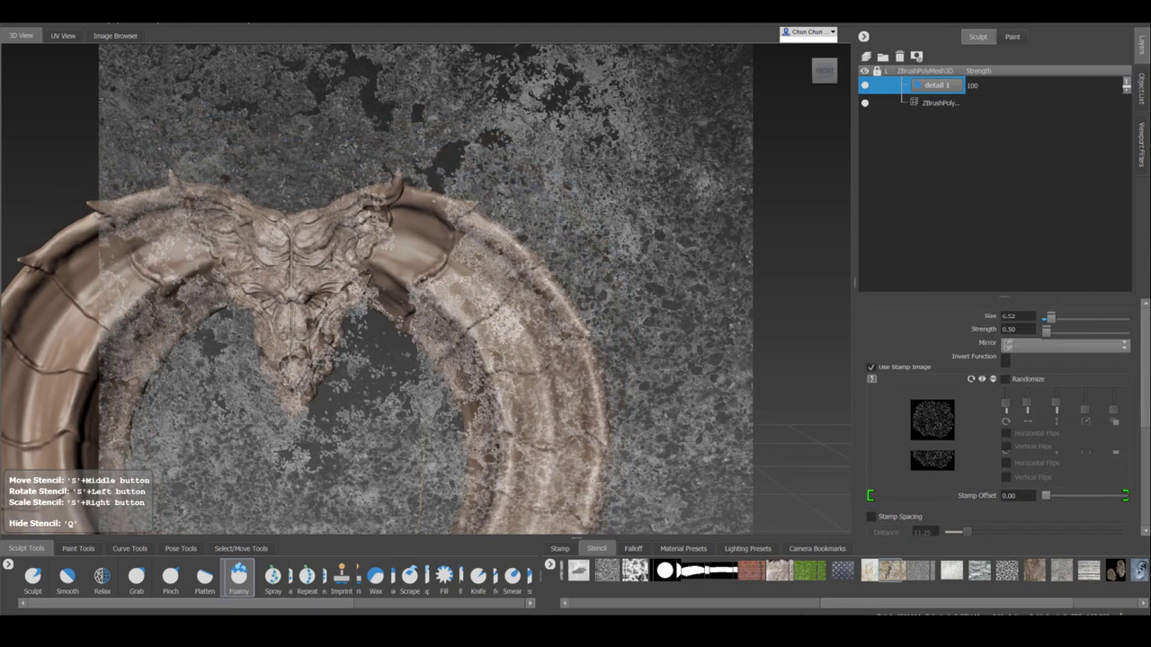
pyautogui.keyDown('alt'); pyautogui.moveTo(483, 359); pyautogui.dragTo(521, 330, button='right'); pyautogui.keyUp('alt')
pyautogui.moveTo(519, 330)
pyautogui.keyDown('alt'); pyautogui.mouseDown()
pyautogui.moveTo(543, 282)
pyautogui.moveTo(543, 294)
pyautogui.mouseUp(); pyautogui.keyUp('alt')
pyautogui.press('s')
pyautogui.moveTo(544, 294); pyautogui.dragTo(558, 311, button='middle')
pyautogui.moveTo(558, 311)
pyautogui.mouseDown(button='right')
pyautogui.moveTo(527, 337)
pyautogui.moveTo(527, 325)
pyautogui.mouseUp(button='right')
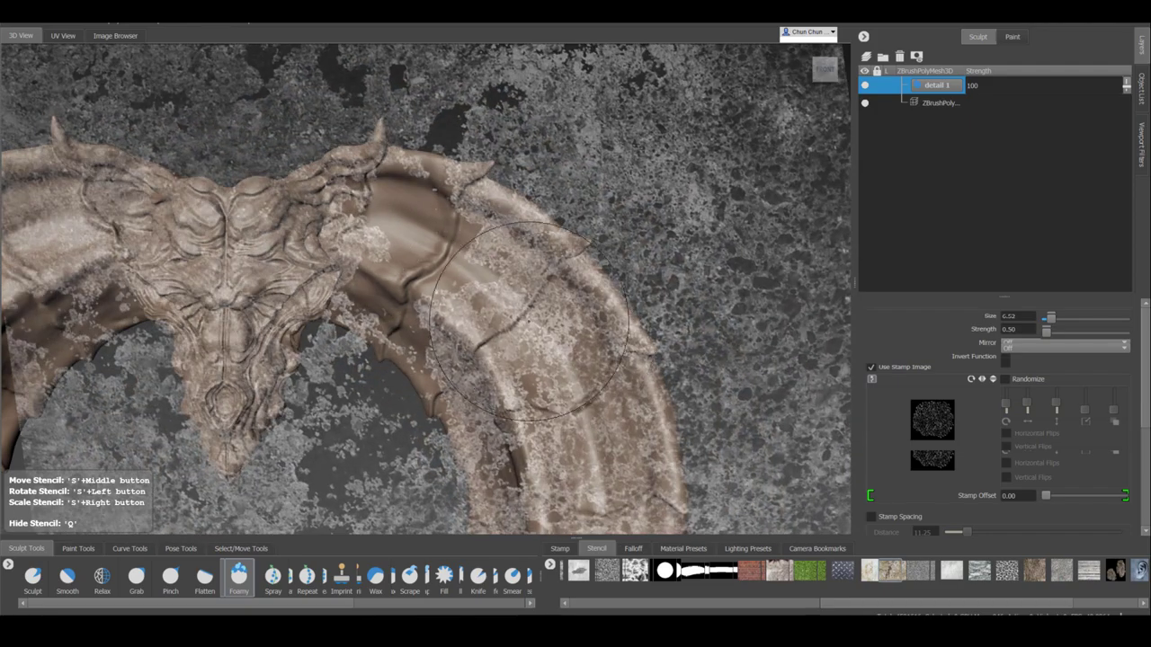
pyautogui.press('s')
pyautogui.moveTo(554, 303)
pyautogui.mouseDown()
pyautogui.moveTo(514, 299)
pyautogui.moveTo(495, 323)
pyautogui.moveTo(409, 283)
pyautogui.mouseUp()
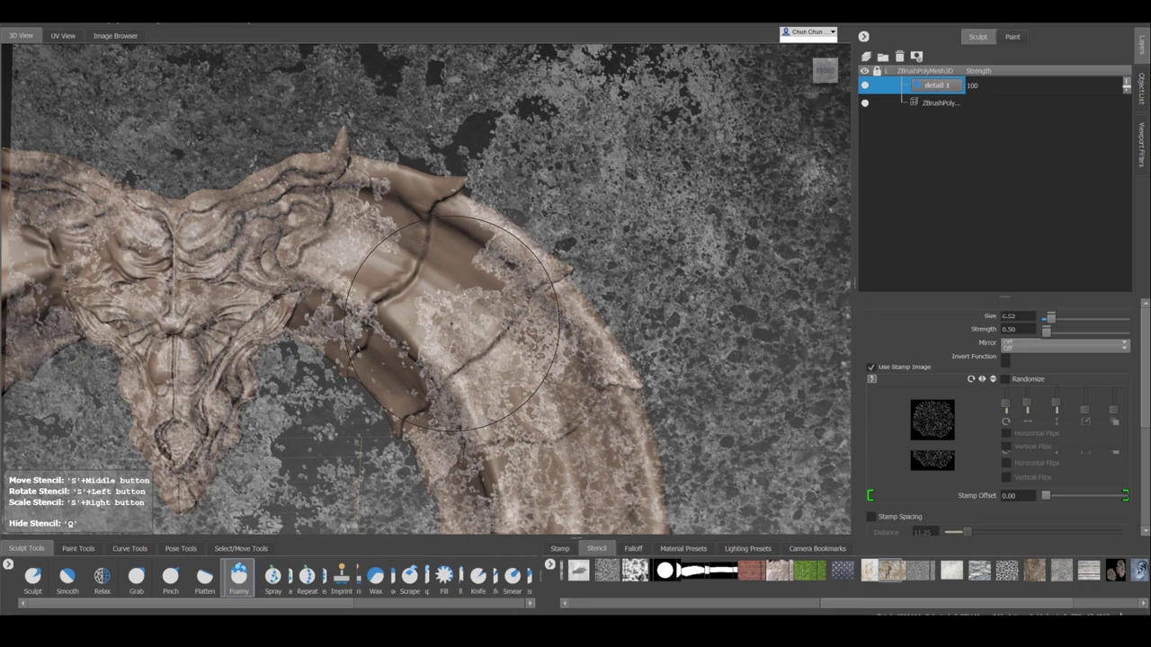
# Sculpt rust texture through the stencil onto the upper segments of the horn beside the head, covering its outer and inner faces.
pyautogui.press('q')
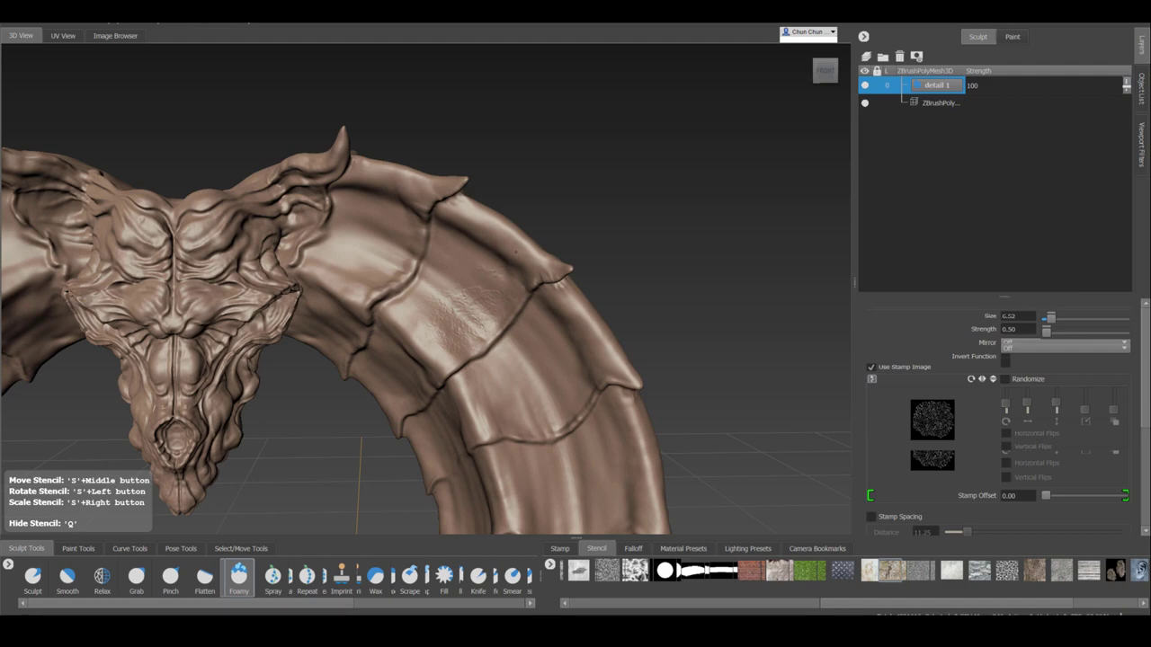
pyautogui.moveTo(503, 296); pyautogui.dragTo(478, 359)
pyautogui.moveTo(575, 314); pyautogui.dragTo(538, 355)
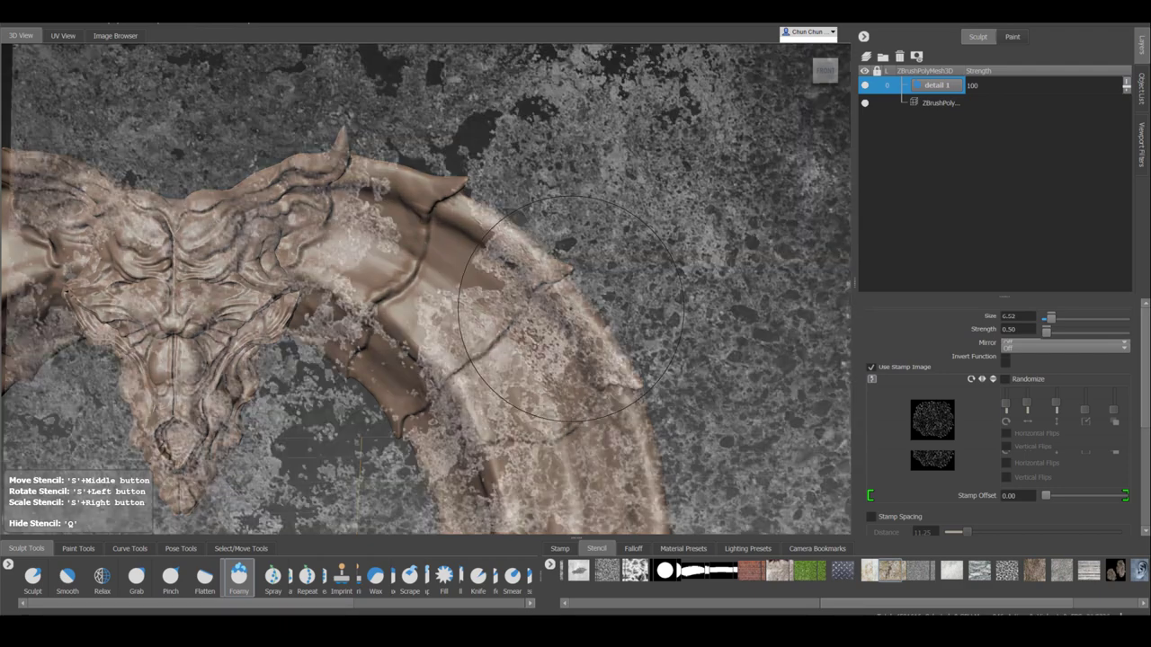
pyautogui.moveTo(466, 375)
pyautogui.keyDown('alt'); pyautogui.mouseDown()
pyautogui.moveTo(476, 354)
pyautogui.moveTo(467, 357)
pyautogui.mouseUp(); pyautogui.keyUp('alt')
pyautogui.press('q')
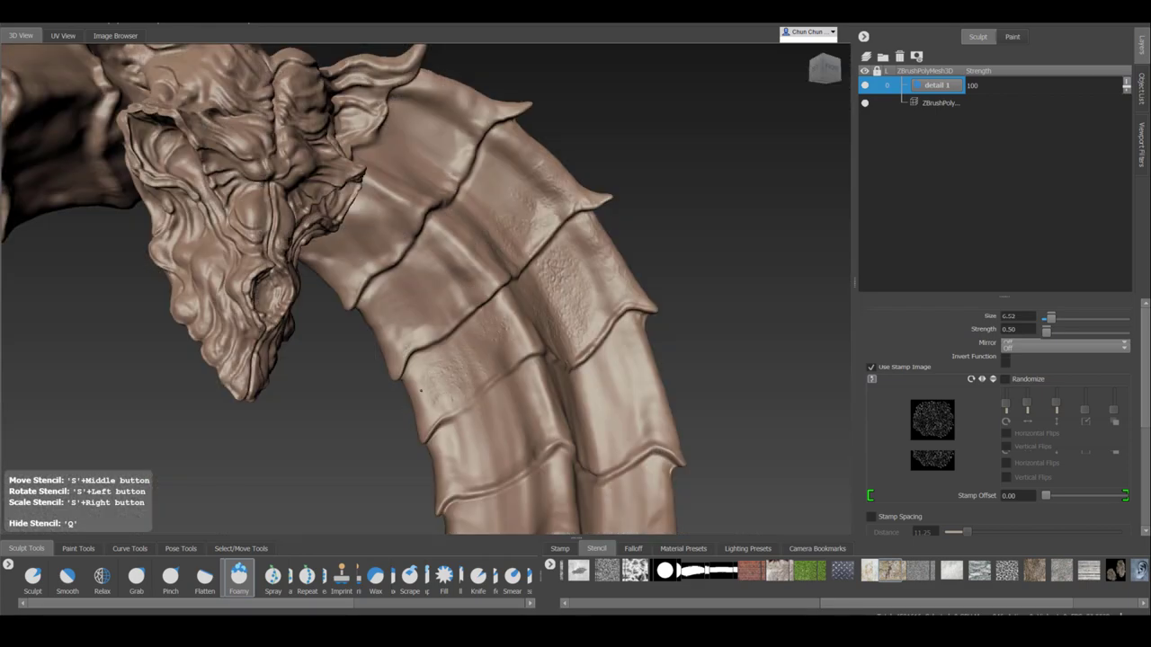
pyautogui.press('q')
pyautogui.press('q')
pyautogui.keyDown('alt'); pyautogui.moveTo(544, 396); pyautogui.dragTo(571, 404); pyautogui.keyUp('alt')
pyautogui.moveTo(570, 404); pyautogui.dragTo(572, 405)
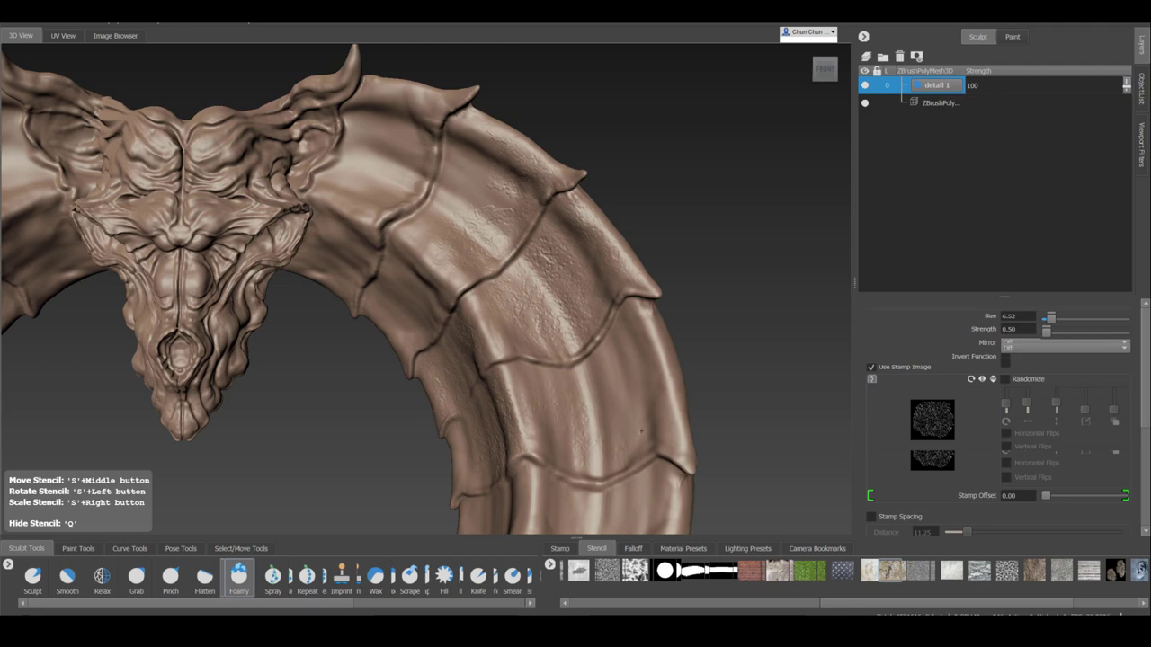
# Reposition the rust stencil along the same horn and sculpt more pitted texture on its neighbouring segments.
pyautogui.keyDown('alt'); pyautogui.moveTo(607, 372); pyautogui.dragTo(652, 342); pyautogui.keyUp('alt')
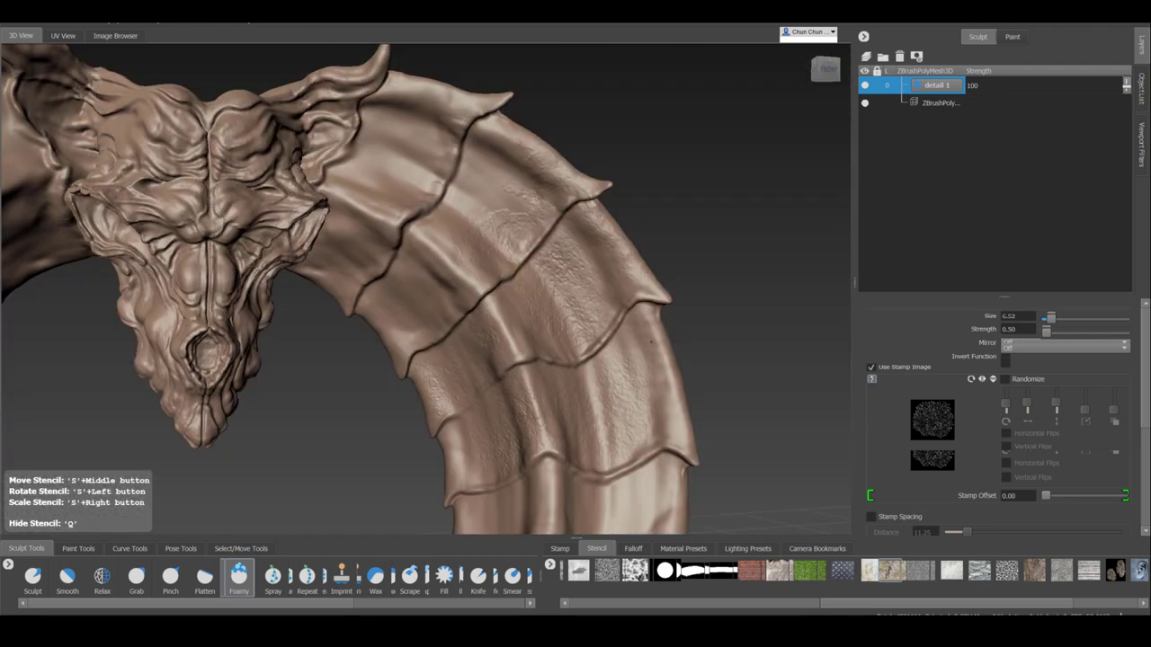
pyautogui.moveTo(563, 389); pyautogui.dragTo(548, 359)
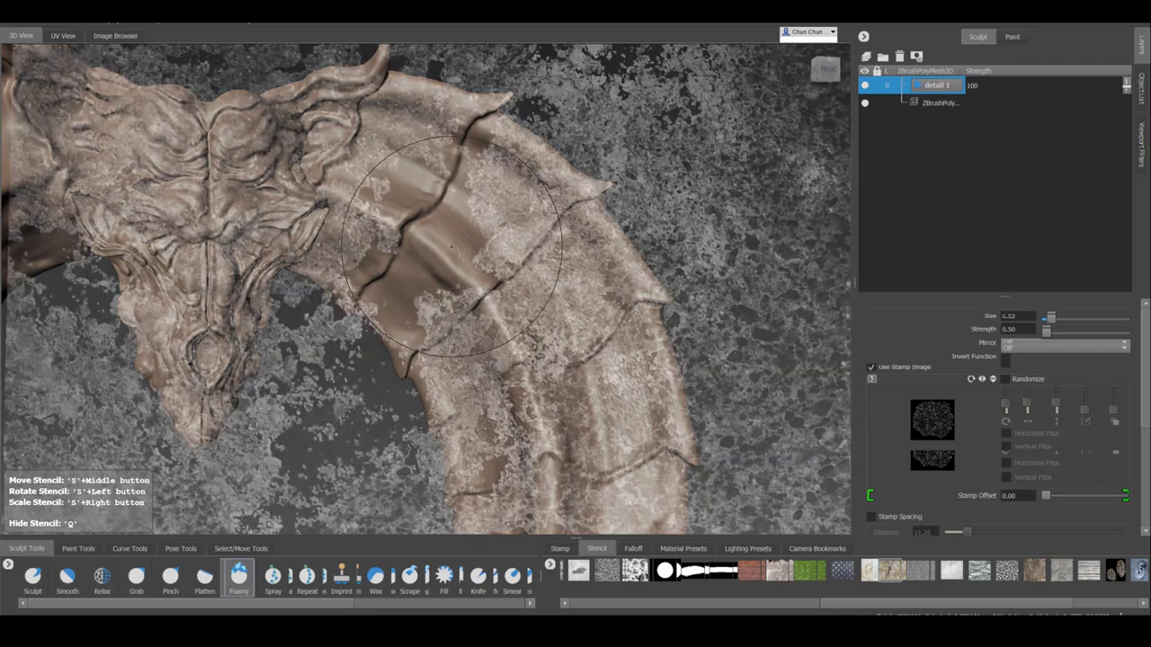
pyautogui.moveTo(520, 329); pyautogui.dragTo(477, 260, button='middle')
pyautogui.moveTo(437, 334)
pyautogui.mouseDown()
pyautogui.moveTo(413, 307)
pyautogui.moveTo(454, 285)
pyautogui.mouseUp()
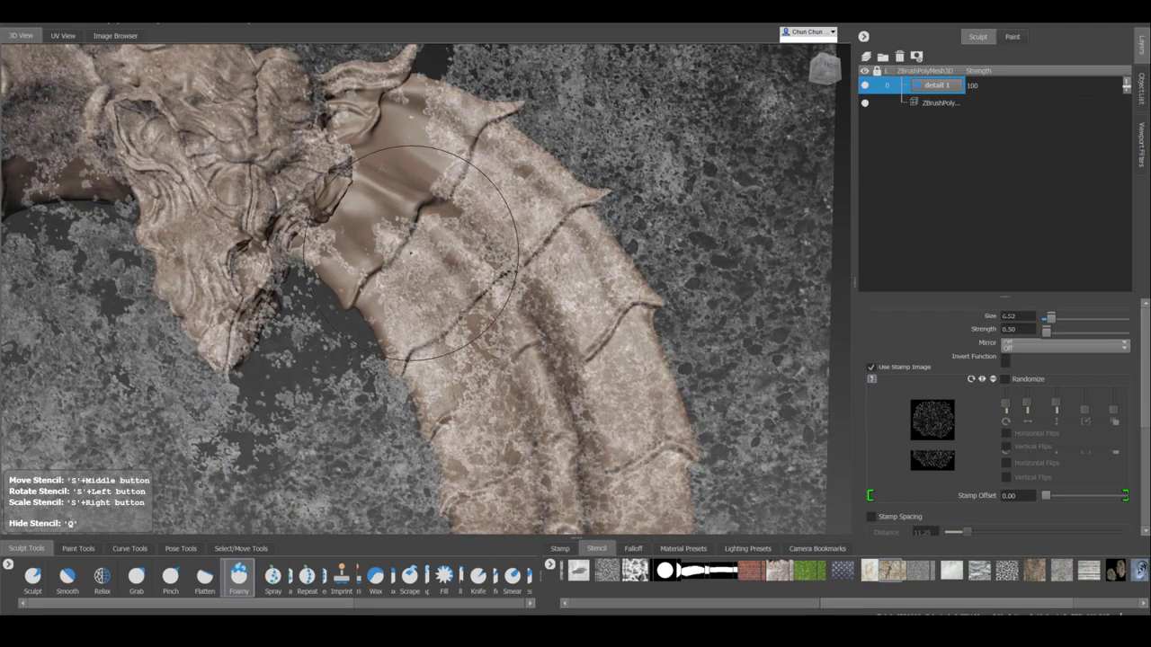
pyautogui.moveTo(467, 258); pyautogui.dragTo(368, 211, button='middle')
pyautogui.moveTo(368, 213); pyautogui.dragTo(369, 238)
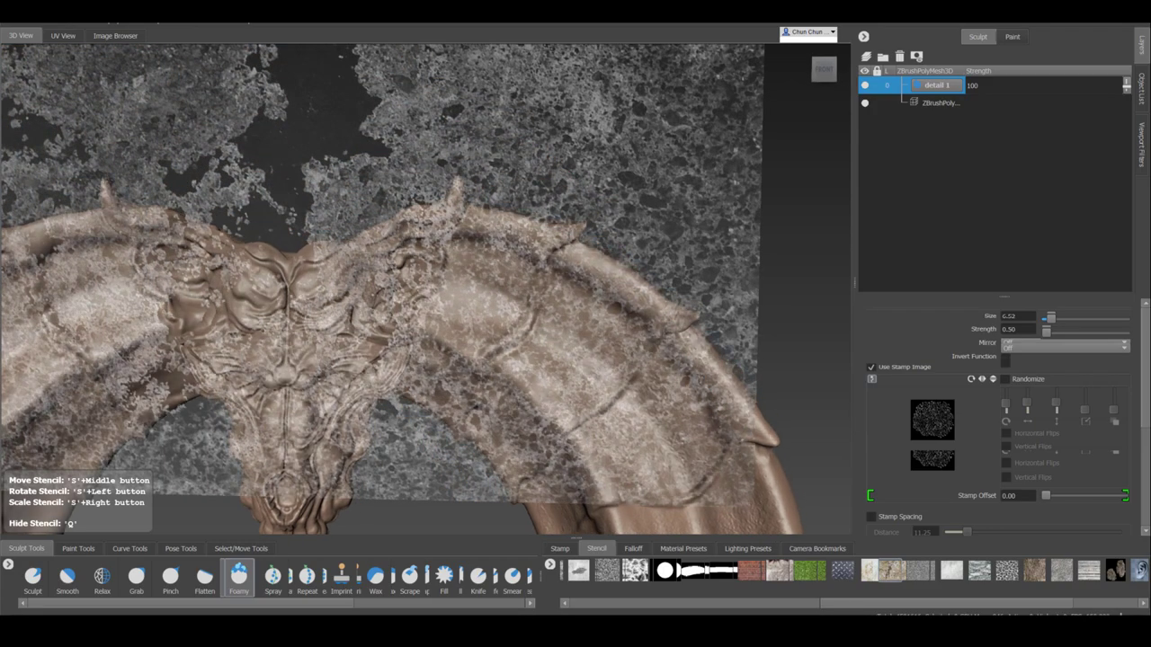
# Sculpt rust texture through the stencil onto the creature head's forehead and brow between the horns.
pyautogui.keyDown('alt'); pyautogui.moveTo(360, 297); pyautogui.dragTo(404, 296, button='right'); pyautogui.keyUp('alt')
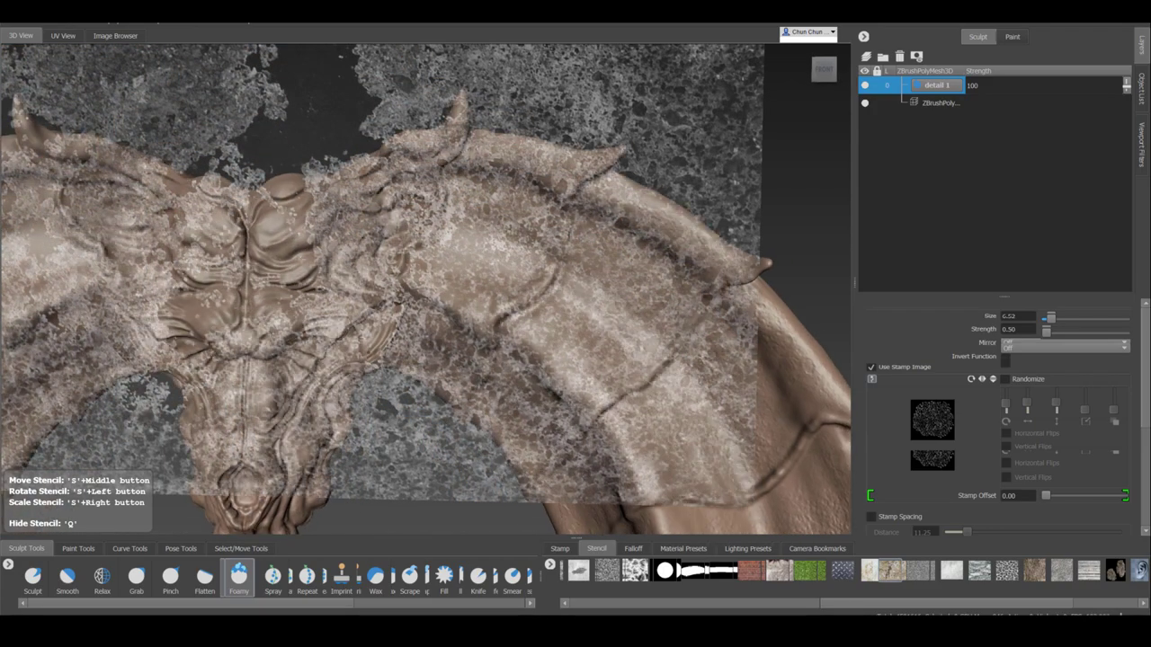
pyautogui.moveTo(404, 297)
pyautogui.keyDown('alt'); pyautogui.mouseDown()
pyautogui.moveTo(387, 287)
pyautogui.moveTo(352, 301)
pyautogui.moveTo(317, 279)
pyautogui.mouseUp(); pyautogui.keyUp('alt')
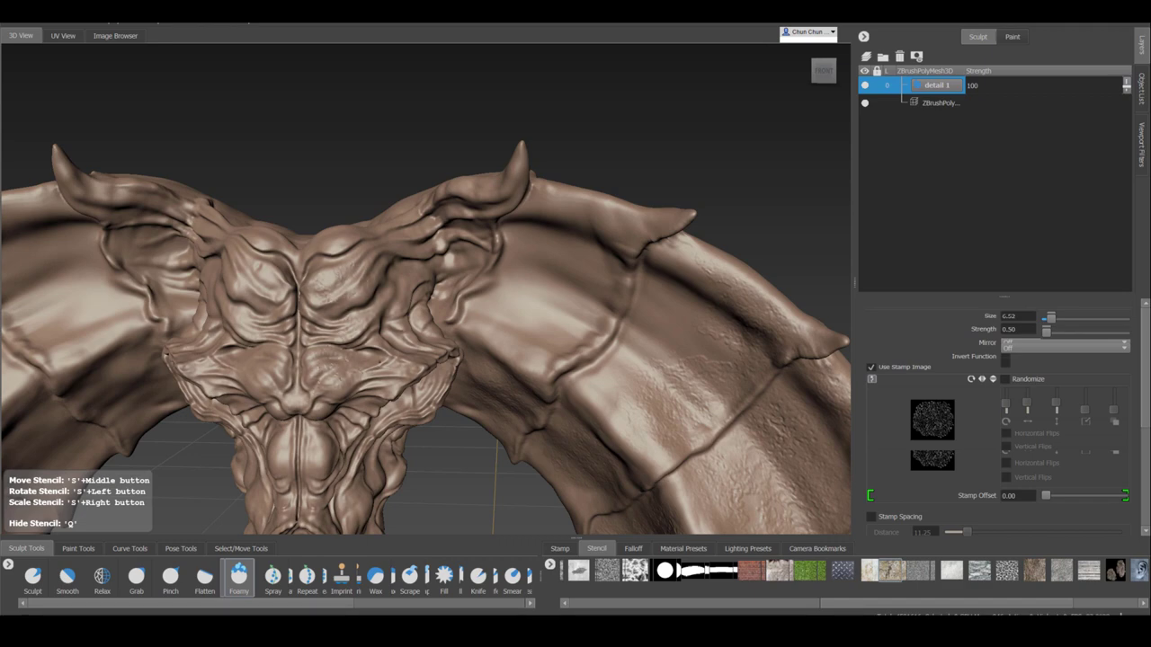
pyautogui.moveTo(352, 279); pyautogui.dragTo(346, 369)
pyautogui.moveTo(258, 361); pyautogui.dragTo(285, 356)
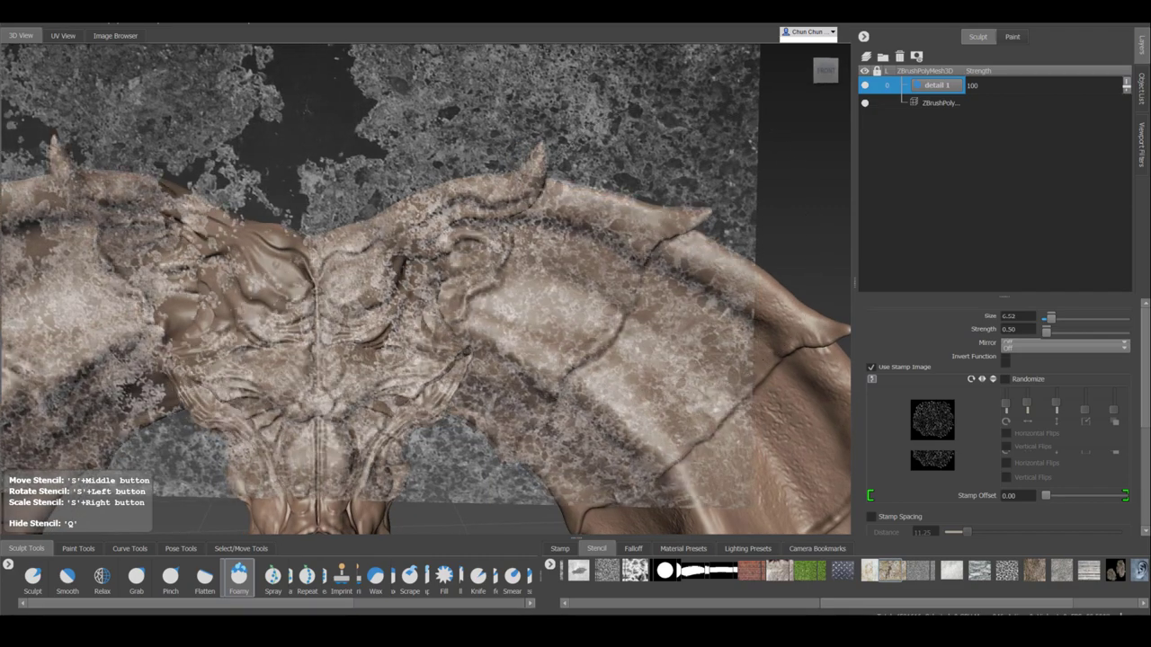
pyautogui.moveTo(735, 210); pyautogui.dragTo(4, 209, button='middle')
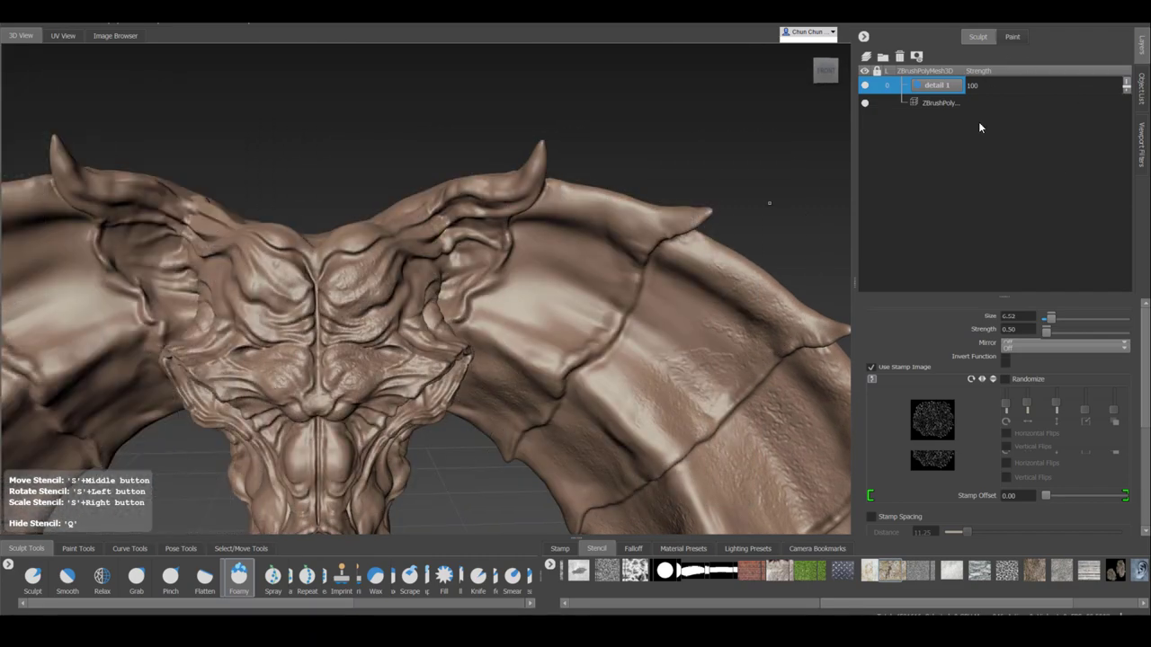
# Set the strength of the "detail 1" sculpt layer to 50.
pyautogui.doubleClick(1001, 83)
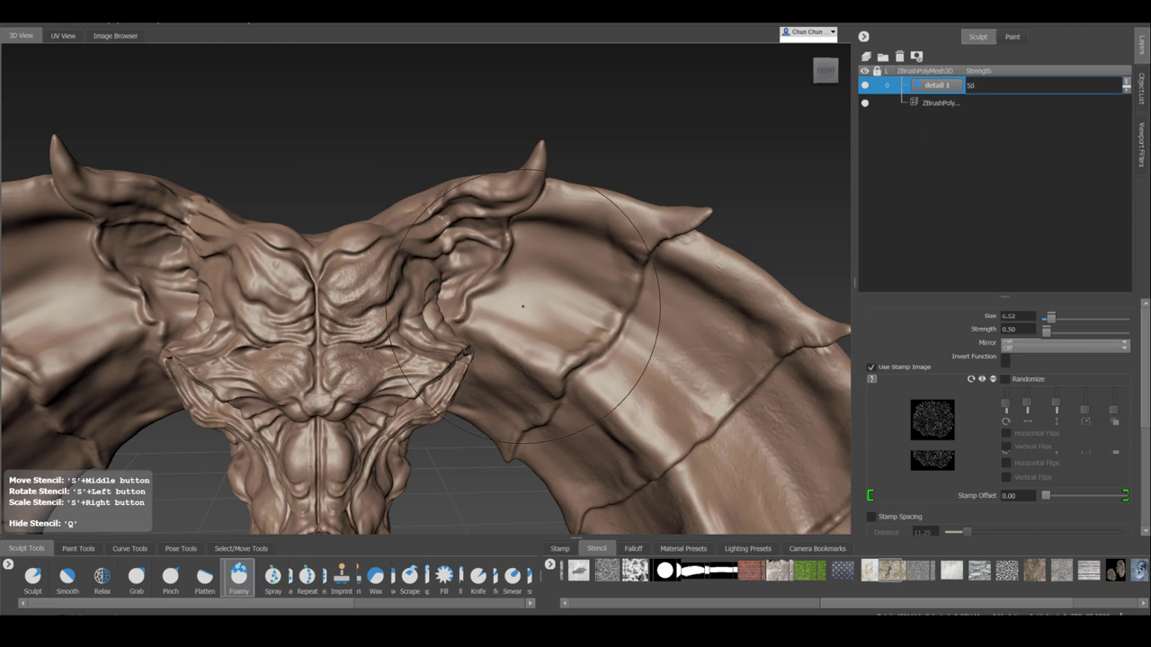
pyautogui.moveTo(522, 307)
pyautogui.keyDown('alt'); pyautogui.mouseDown(button='middle')
pyautogui.moveTo(521, 279)
pyautogui.moveTo(545, 241)
pyautogui.mouseUp(button='middle'); pyautogui.keyUp('alt')
pyautogui.keyDown('alt'); pyautogui.moveTo(611, 333); pyautogui.dragTo(626, 309); pyautogui.keyUp('alt')
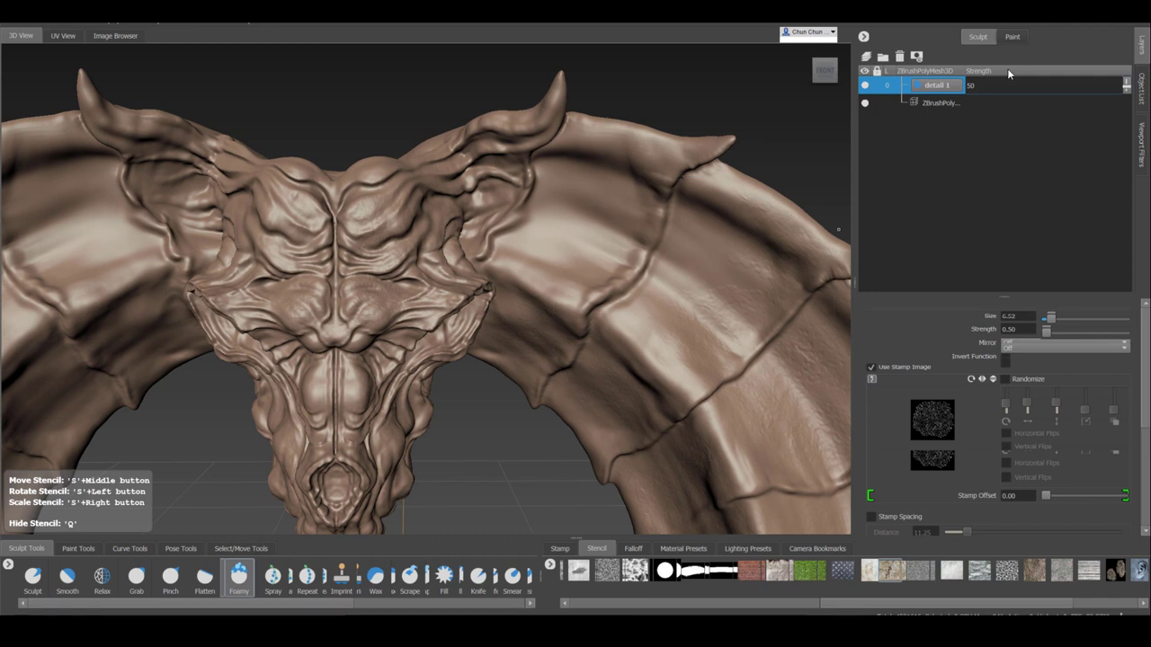
# Add a new sculpt layer named "detail 2" and activate the rgb_metalSkid.jpg stencil.
pyautogui.click(866, 56)
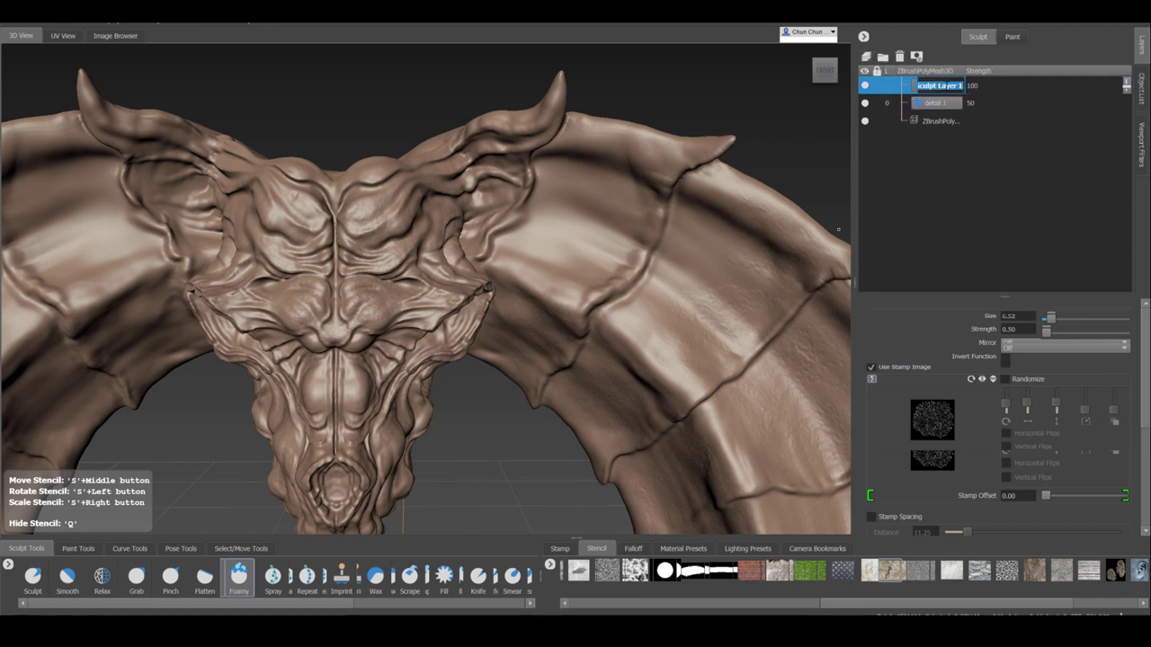
pyautogui.write('detail 2')
pyautogui.press('Return')
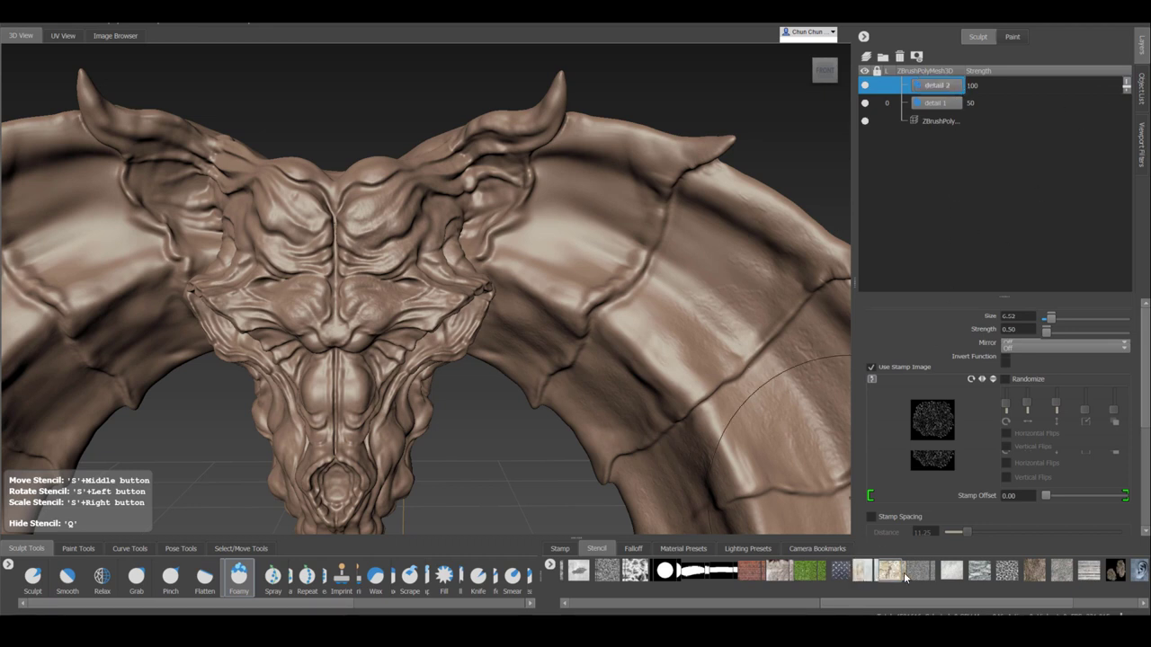
pyautogui.click(840, 574)
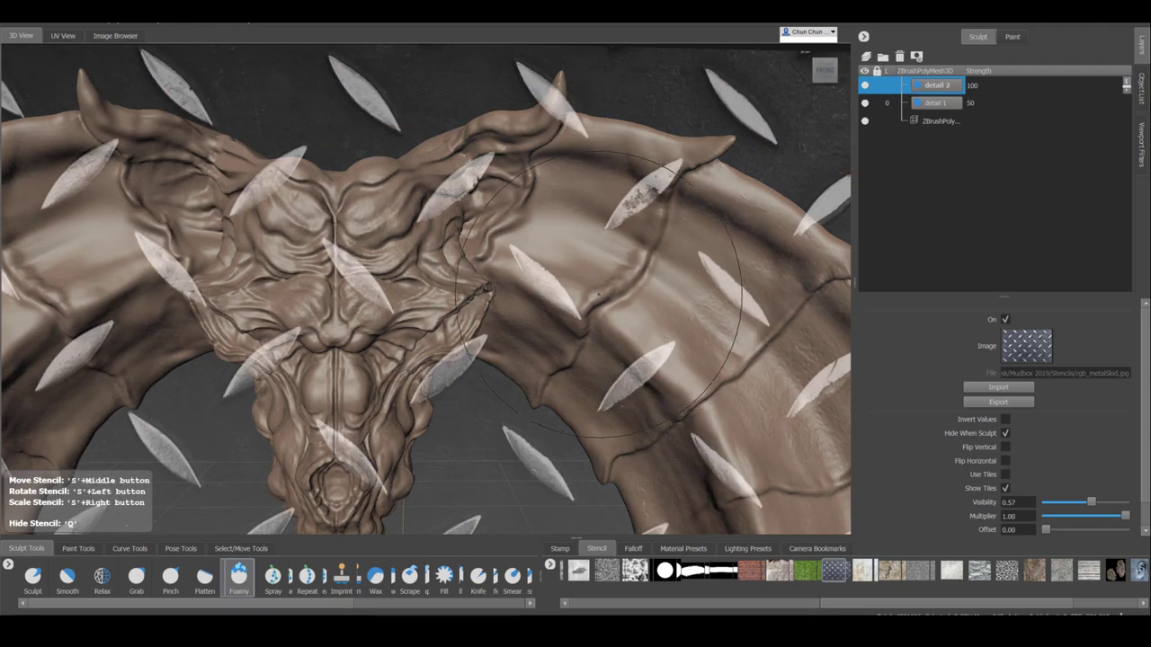
# Sculpt metal-skid scratches through the stencil onto the two horn segments nearest the creature head.
pyautogui.press('q')
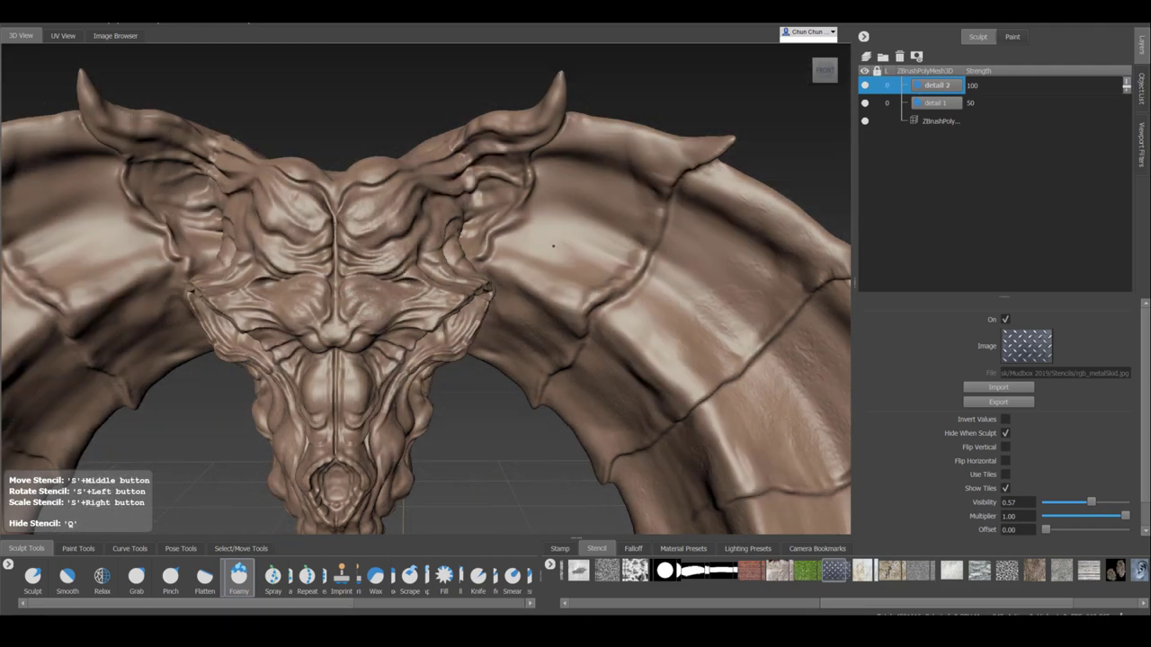
pyautogui.moveTo(548, 244)
pyautogui.mouseDown()
pyautogui.moveTo(611, 260)
pyautogui.moveTo(557, 220)
pyautogui.mouseUp()
pyautogui.press('q')
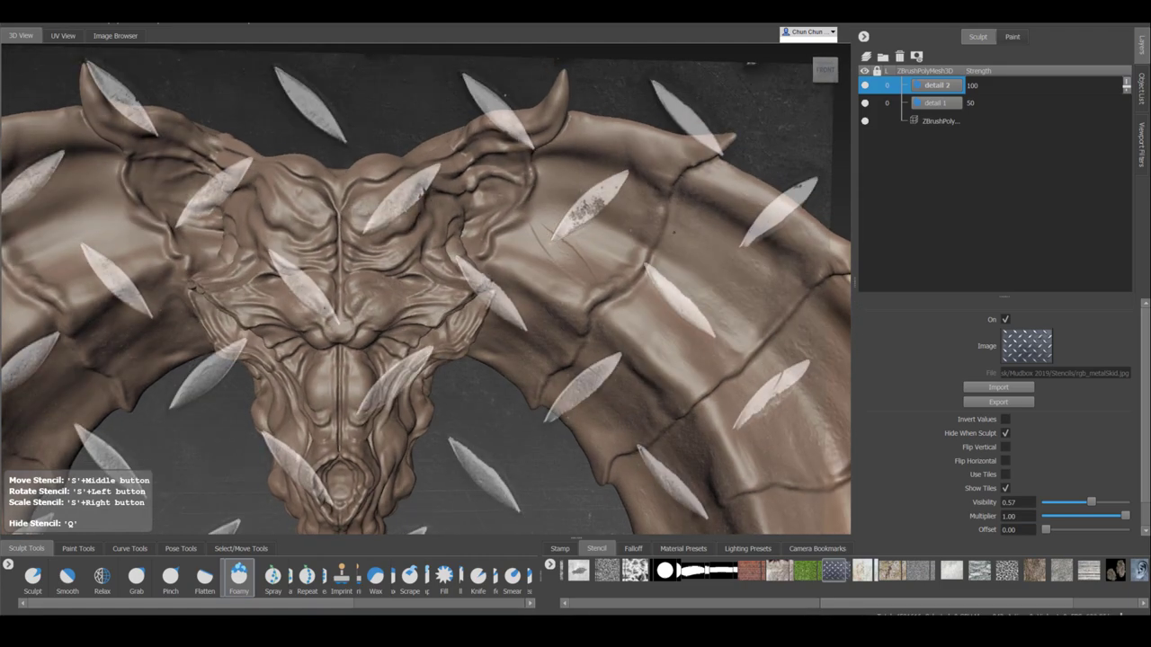
pyautogui.keyDown('alt'); pyautogui.moveTo(674, 232); pyautogui.dragTo(493, 214, button='middle'); pyautogui.keyUp('alt')
pyautogui.moveTo(467, 274); pyautogui.dragTo(514, 318)
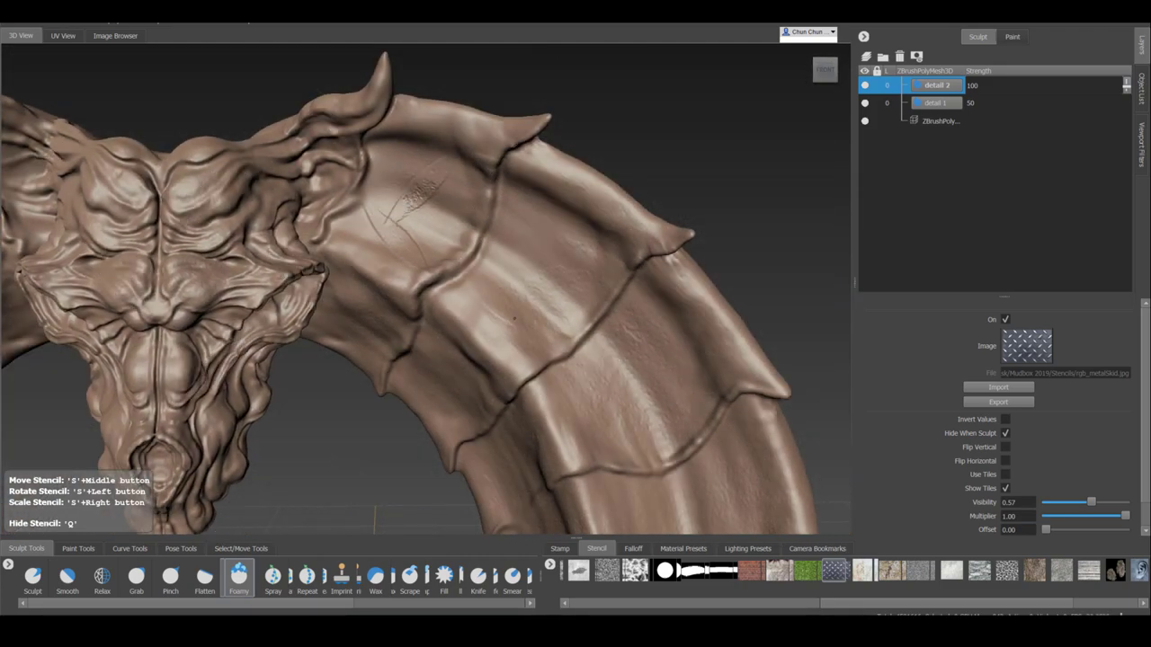
pyautogui.press('q')
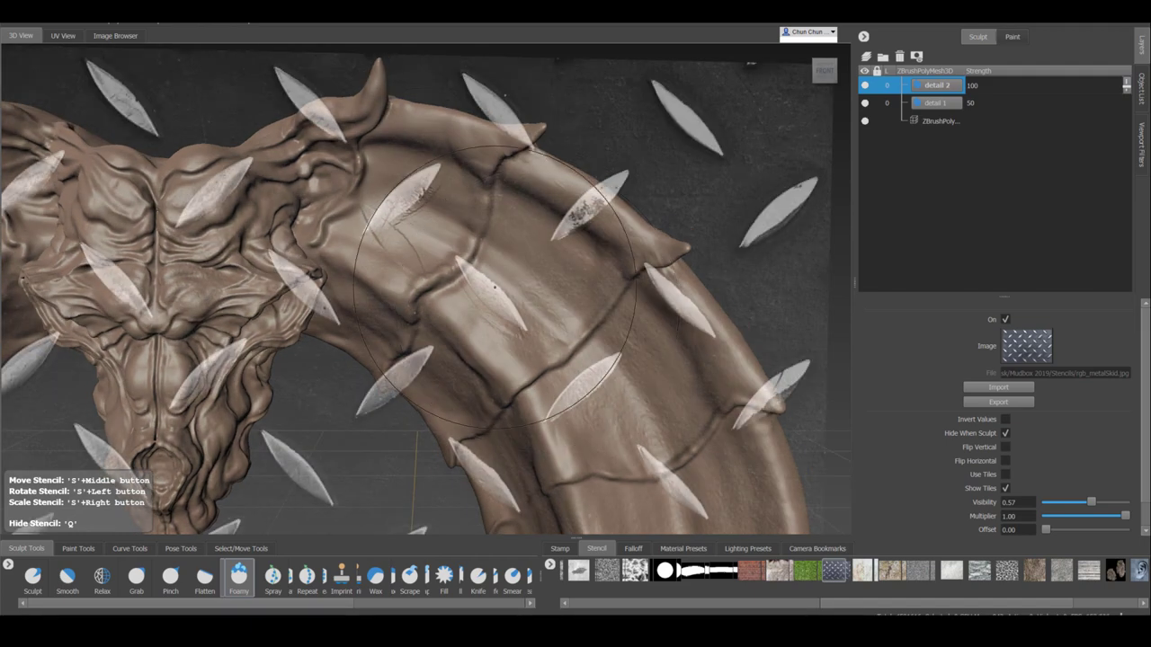
pyautogui.press('q')
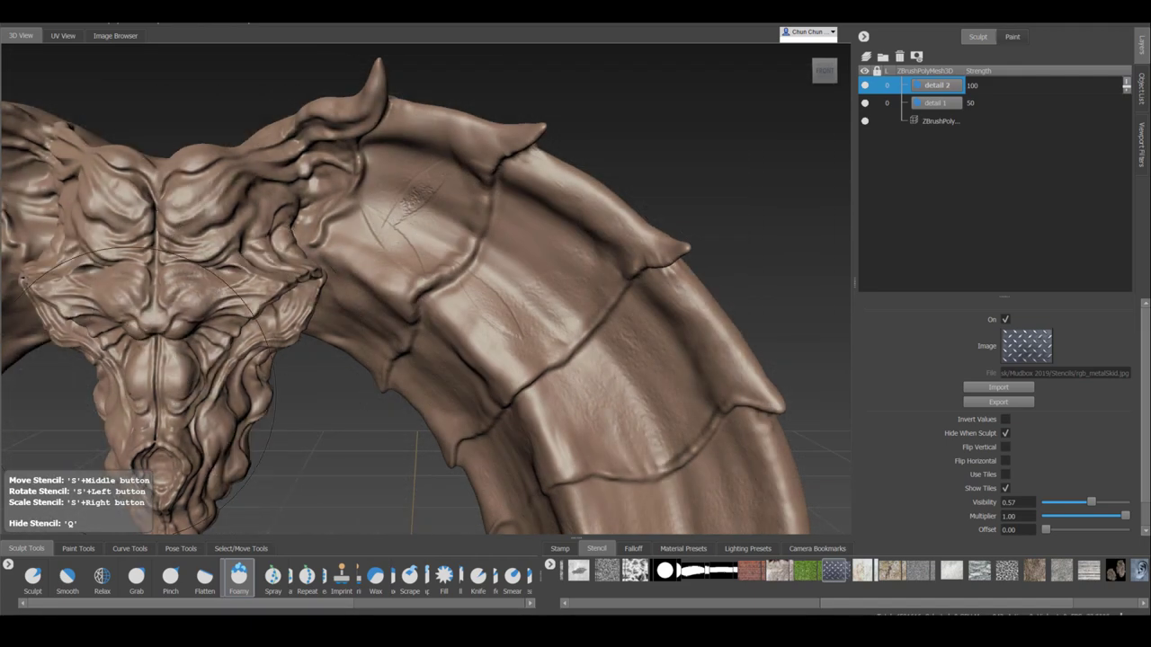
# Toggle the "detail 2" layer's visibility and inspect the scratches along the horn with and without it.
pyautogui.click(865, 85)
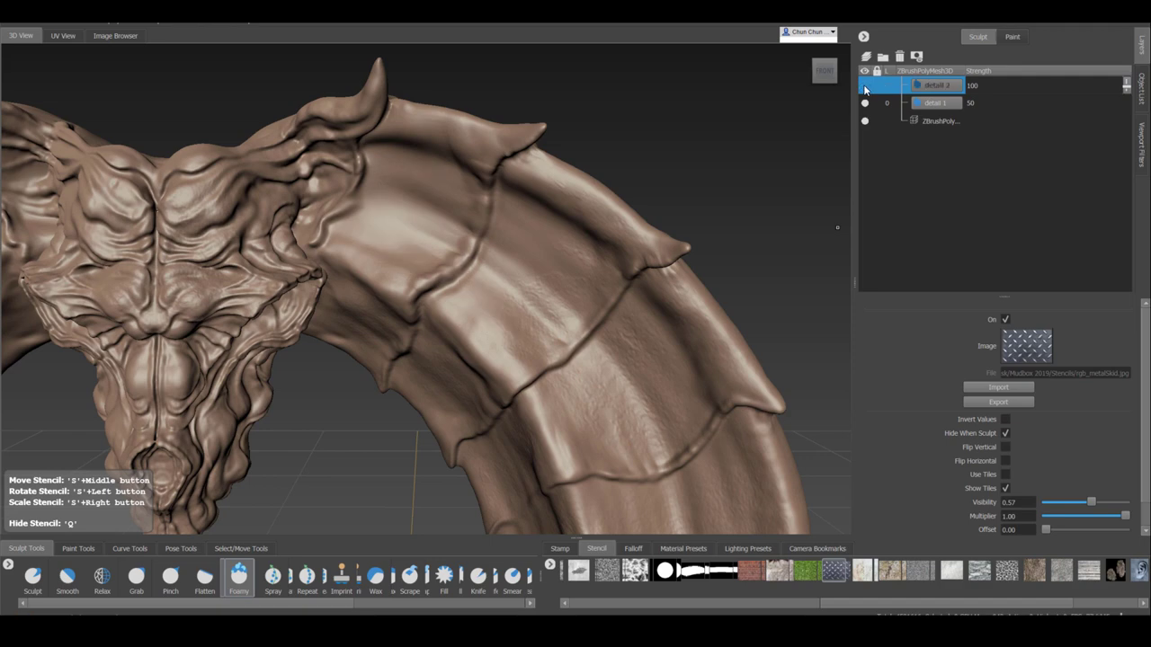
pyautogui.click(864, 87)
pyautogui.click(865, 85)
pyautogui.click(865, 87)
pyautogui.keyDown('alt'); pyautogui.moveTo(837, 228); pyautogui.dragTo(659, 179, button='middle'); pyautogui.keyUp('alt')
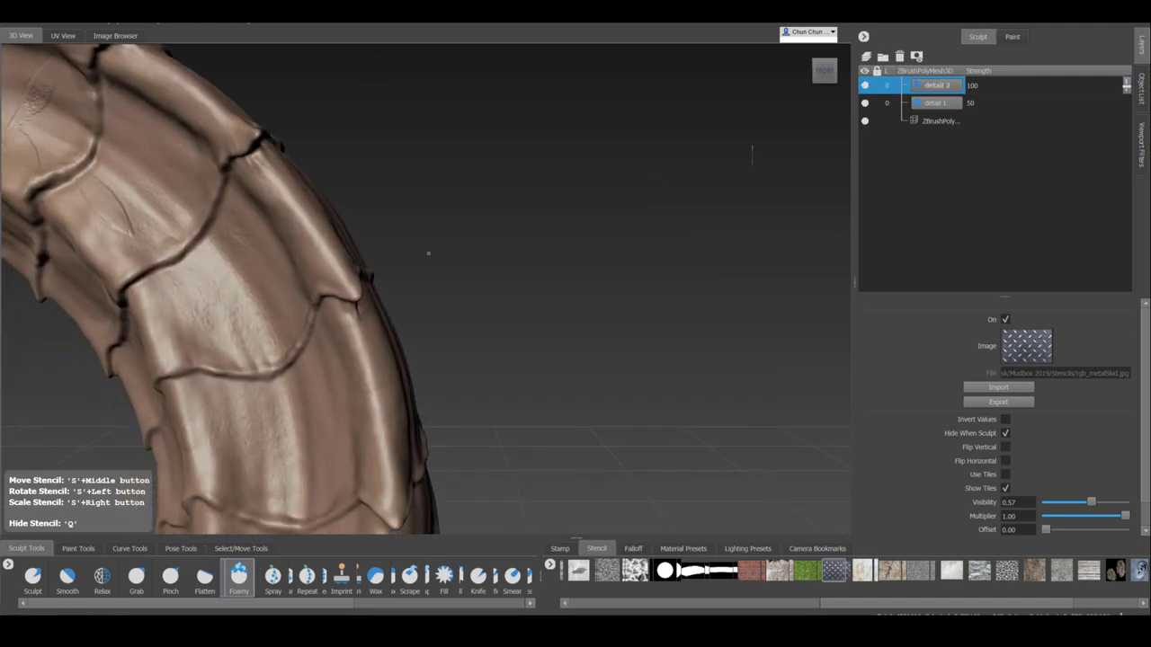
pyautogui.keyDown('alt'); pyautogui.moveTo(429, 254); pyautogui.dragTo(814, 307, button='middle'); pyautogui.keyUp('alt')
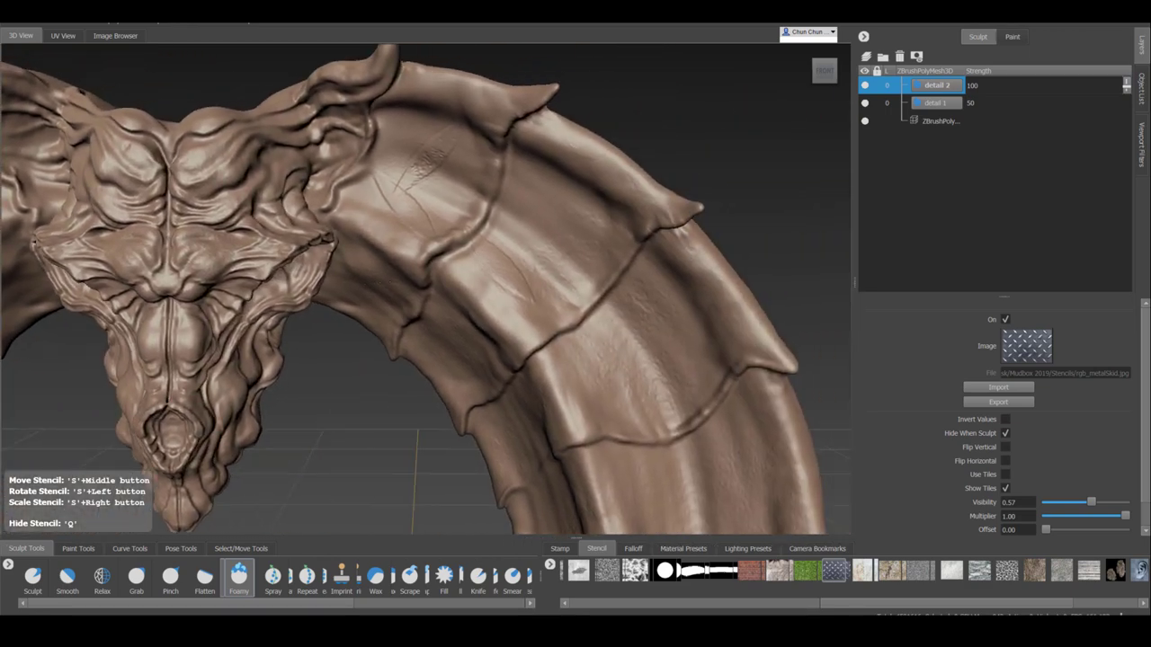
pyautogui.keyDown('alt'); pyautogui.moveTo(697, 176); pyautogui.dragTo(686, 176, button='middle'); pyautogui.keyUp('alt')
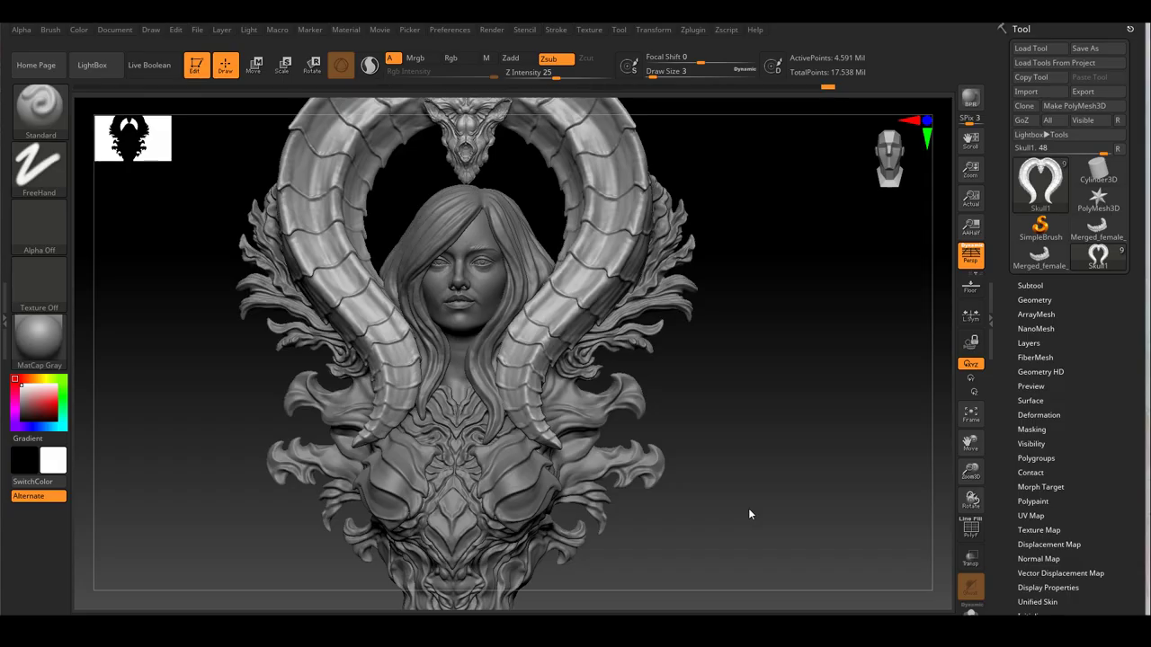
# Switch to ZBrush and load the Noise18.ZNM surface noise preset onto the Skull1 horns.
pyautogui.moveTo(789, 370)
pyautogui.keyDown('alt'); pyautogui.mouseDown()
pyautogui.moveTo(807, 453)
pyautogui.moveTo(827, 454)
pyautogui.mouseUp(); pyautogui.keyUp('alt')
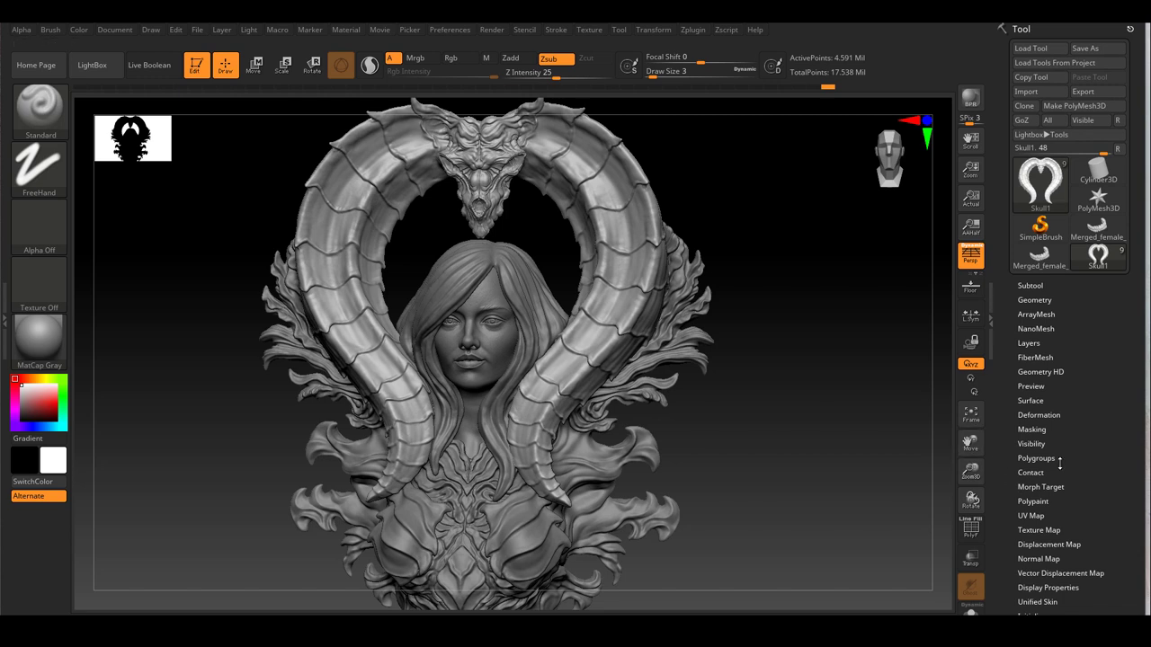
pyautogui.click(1029, 401)
pyautogui.moveTo(1004, 435); pyautogui.dragTo(995, 391)
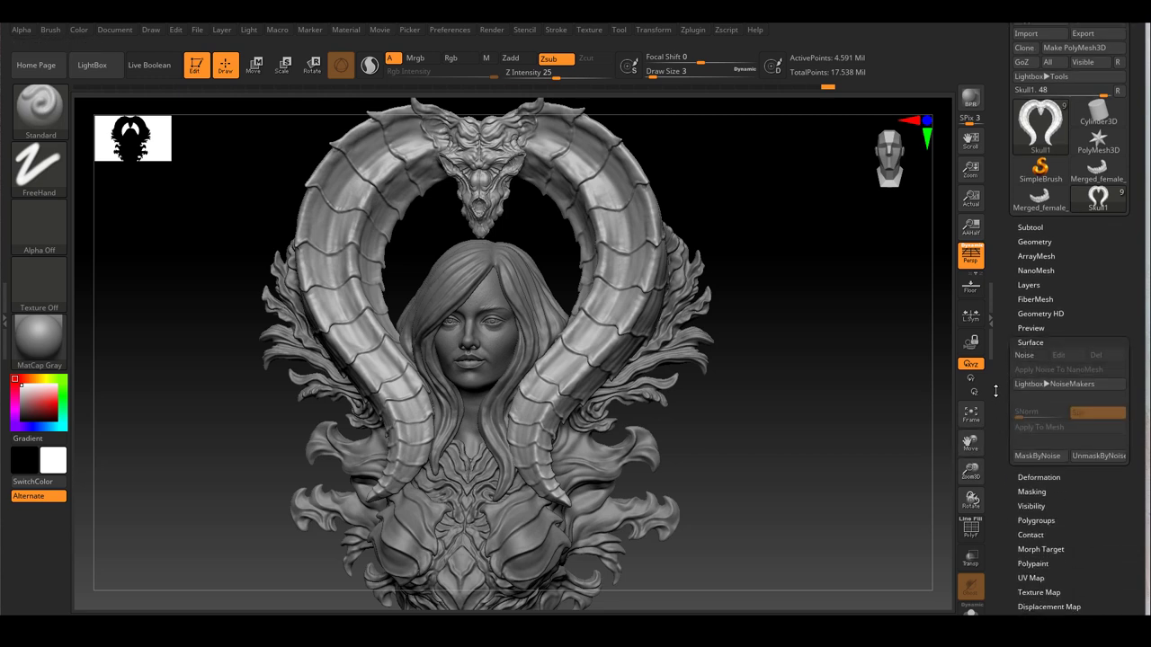
pyautogui.click(1073, 384)
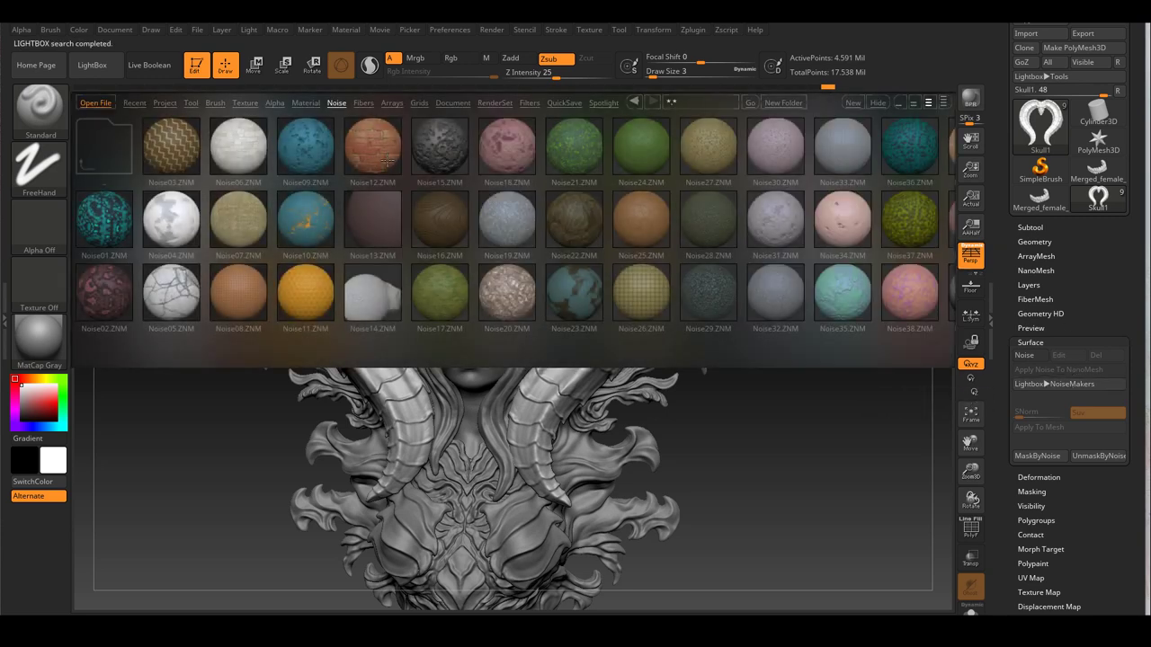
pyautogui.doubleClick(513, 139)
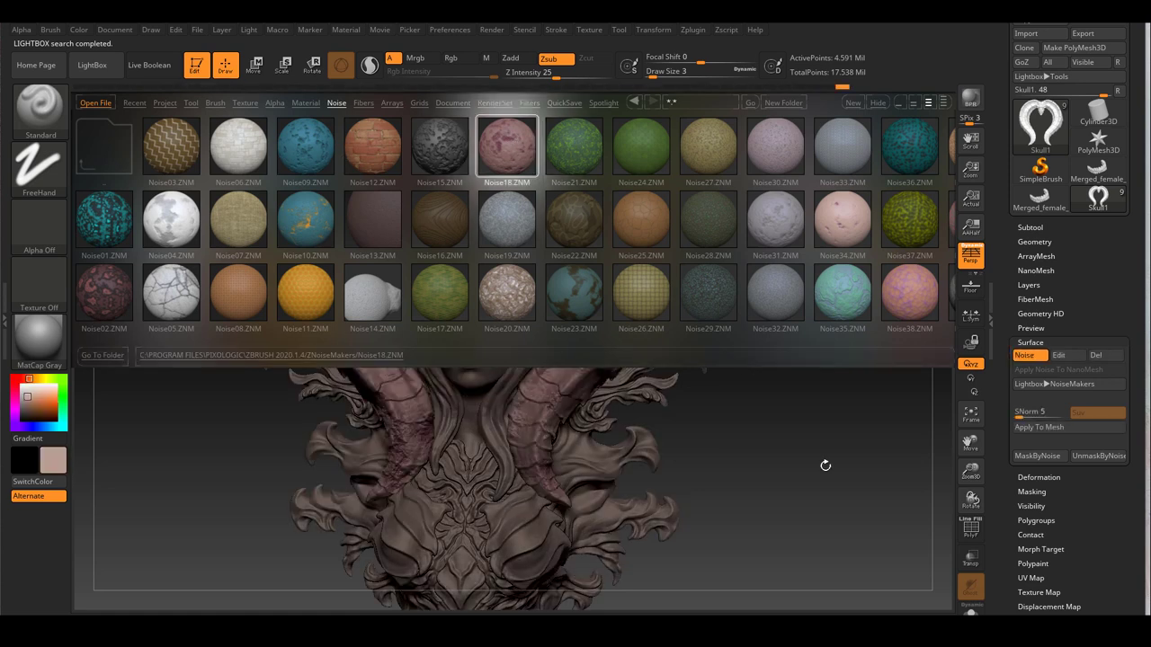
pyautogui.click(92, 65)
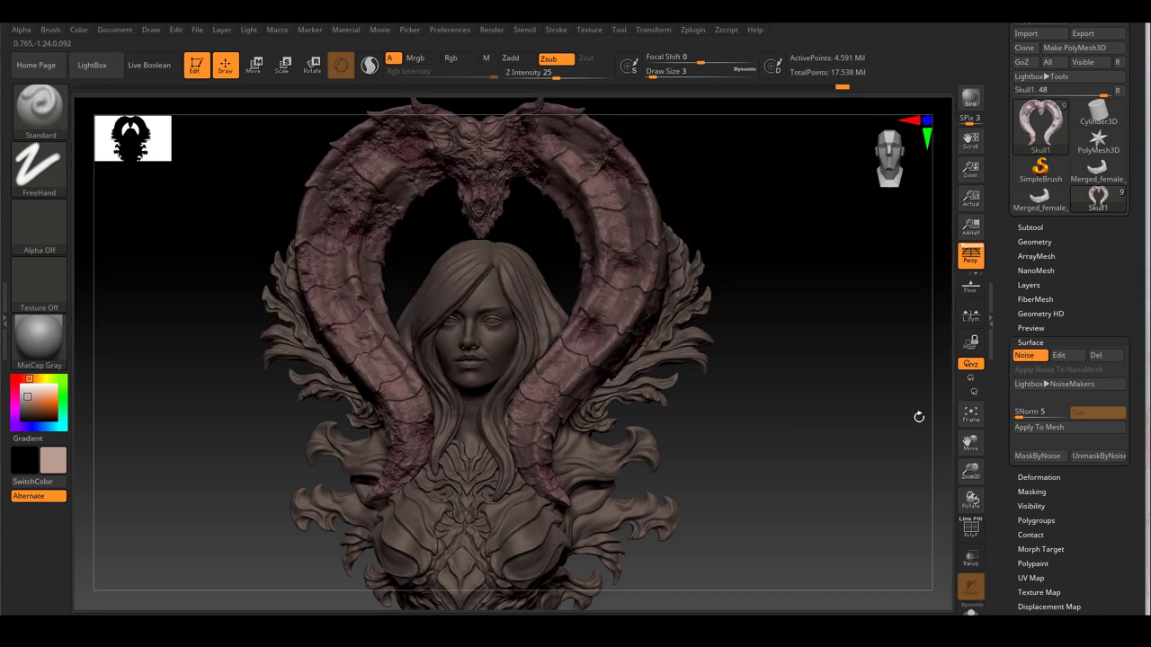
# Edit the horns' surface noise and set its strength to -0.0005.
pyautogui.click(1066, 358)
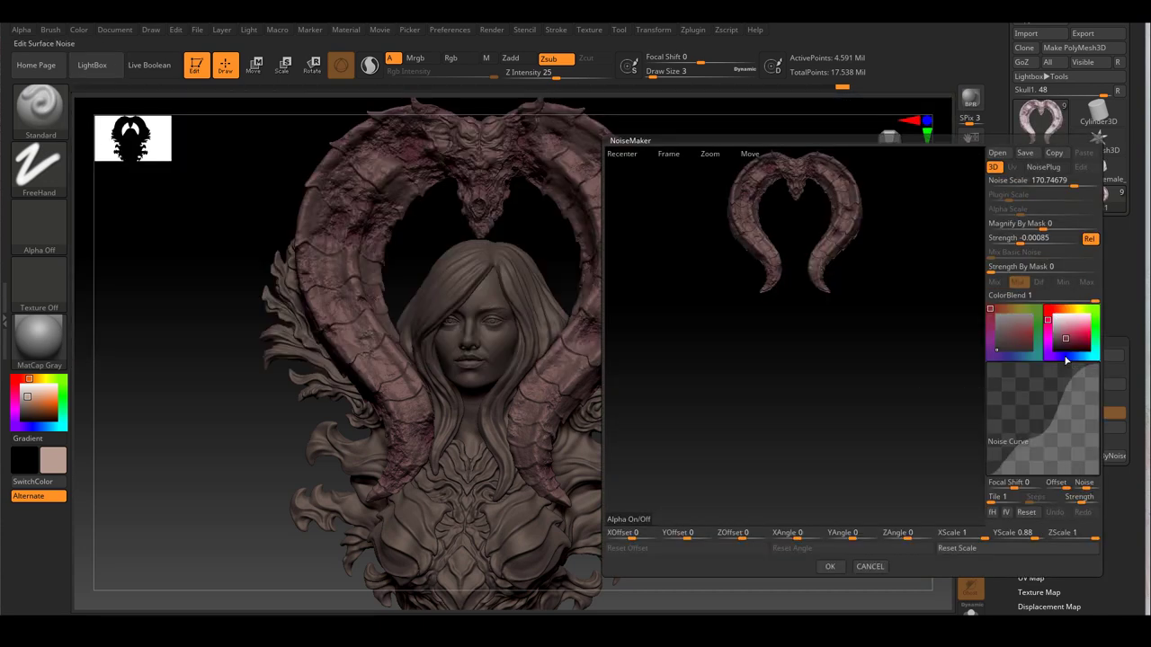
pyautogui.click(1019, 237)
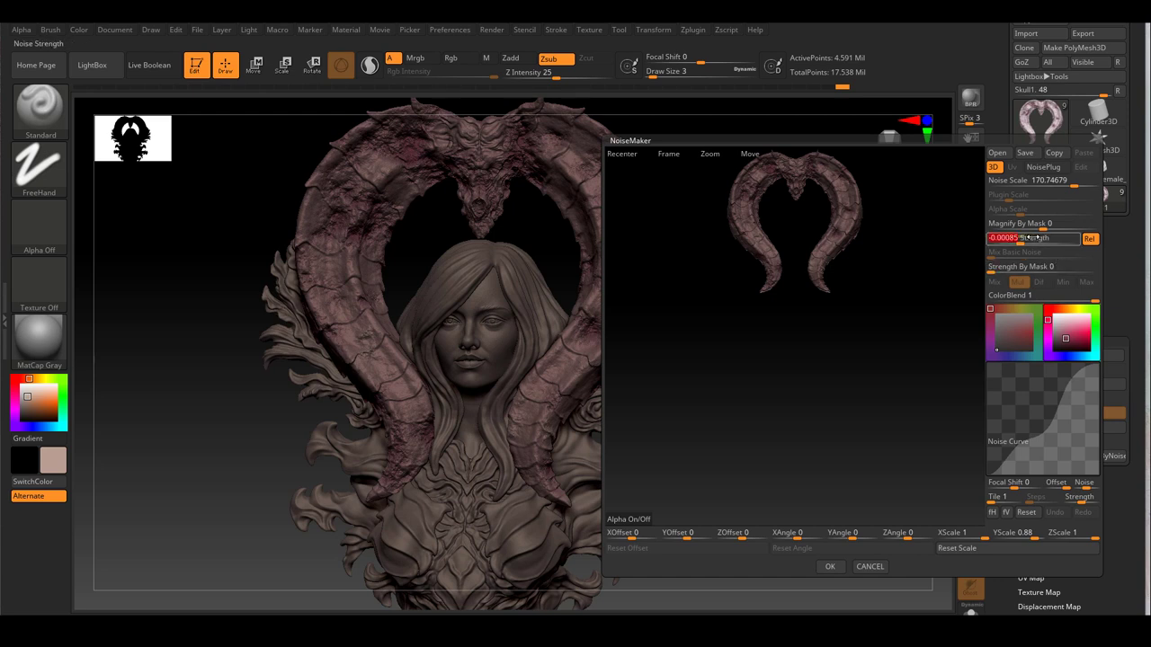
pyautogui.press('BackSpace')
pyautogui.press('BackSpace')
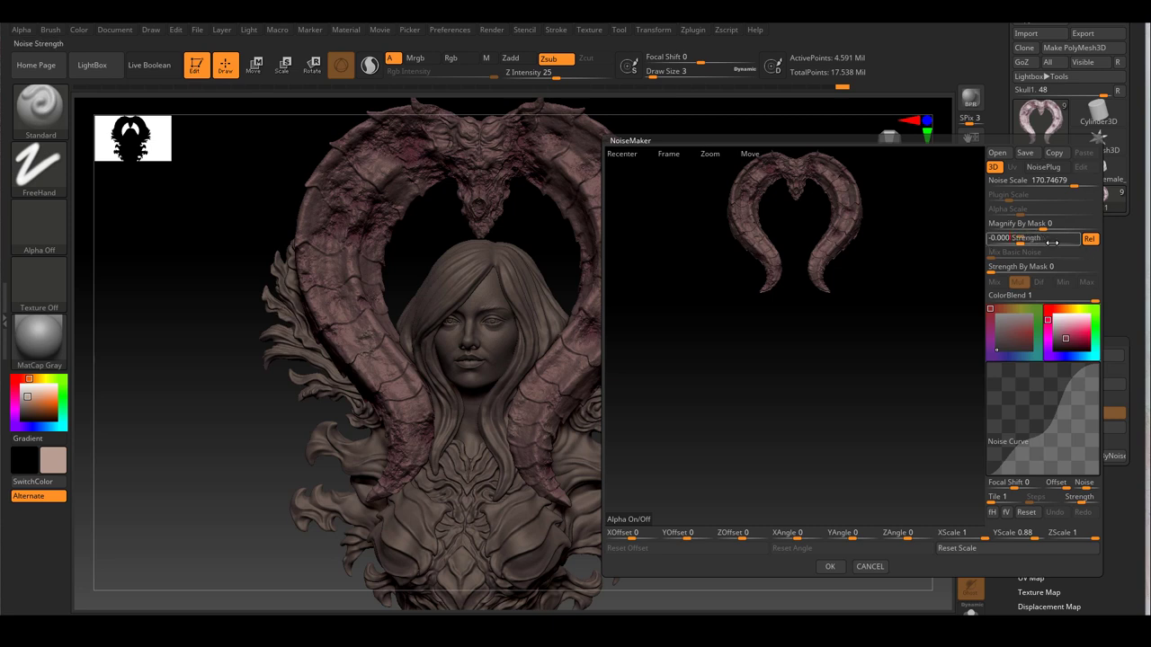
pyautogui.write('50')
pyautogui.press('Return')
pyautogui.press('Return')
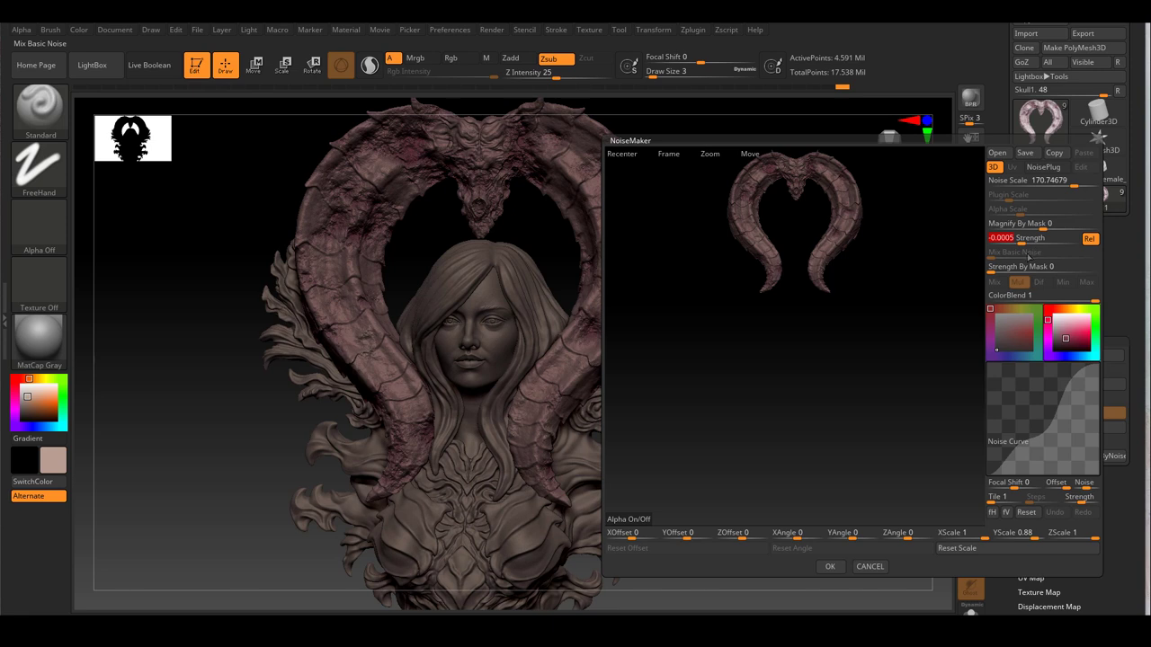
# Reduce the horn noise scale to about 39 and accept the NoiseMaker settings.
pyautogui.click(1042, 220)
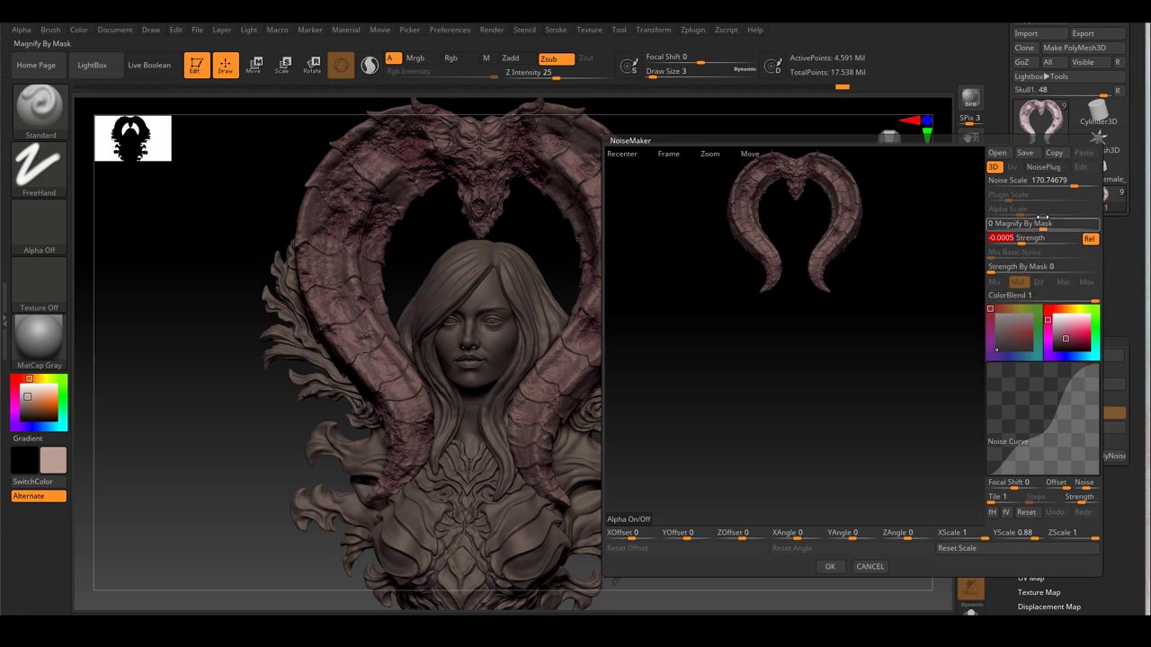
pyautogui.click(1055, 184)
pyautogui.moveTo(1070, 182); pyautogui.dragTo(1056, 180)
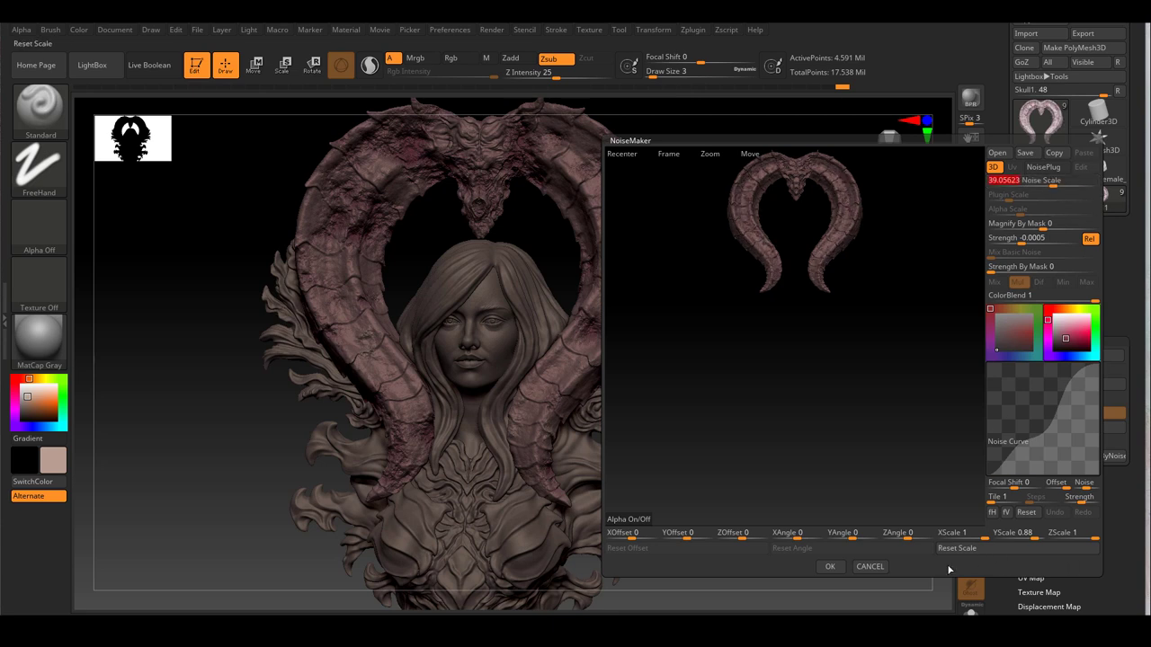
pyautogui.click(830, 567)
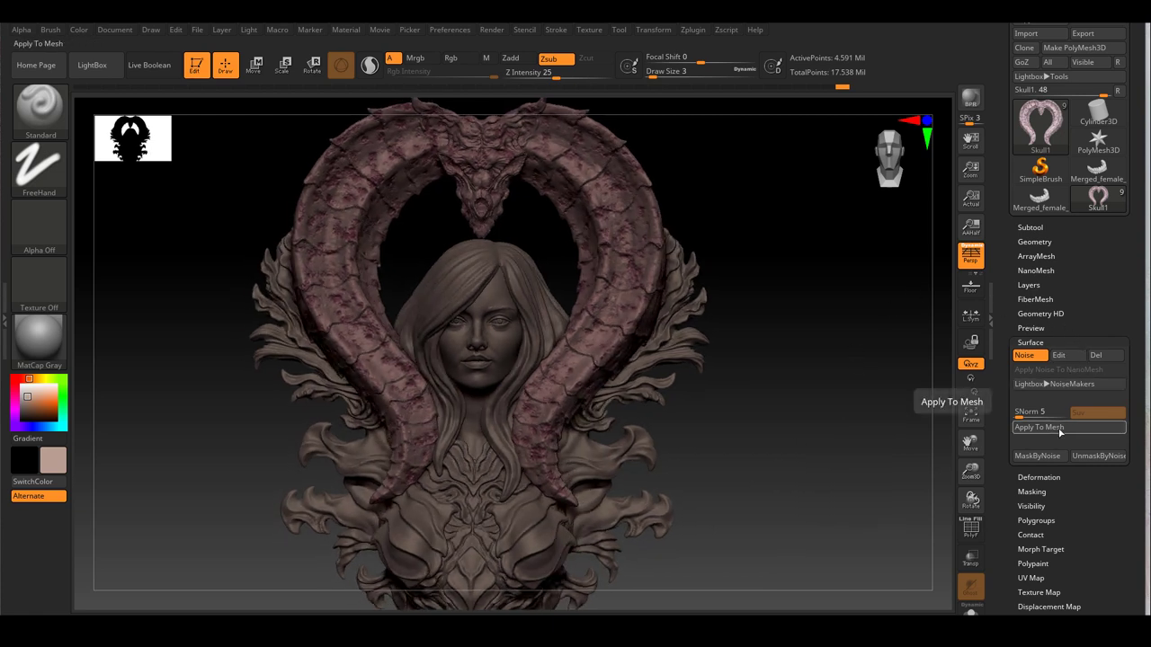
# Add a new layer to the Skull1 horns and name it "noise1".
pyautogui.click(1036, 284)
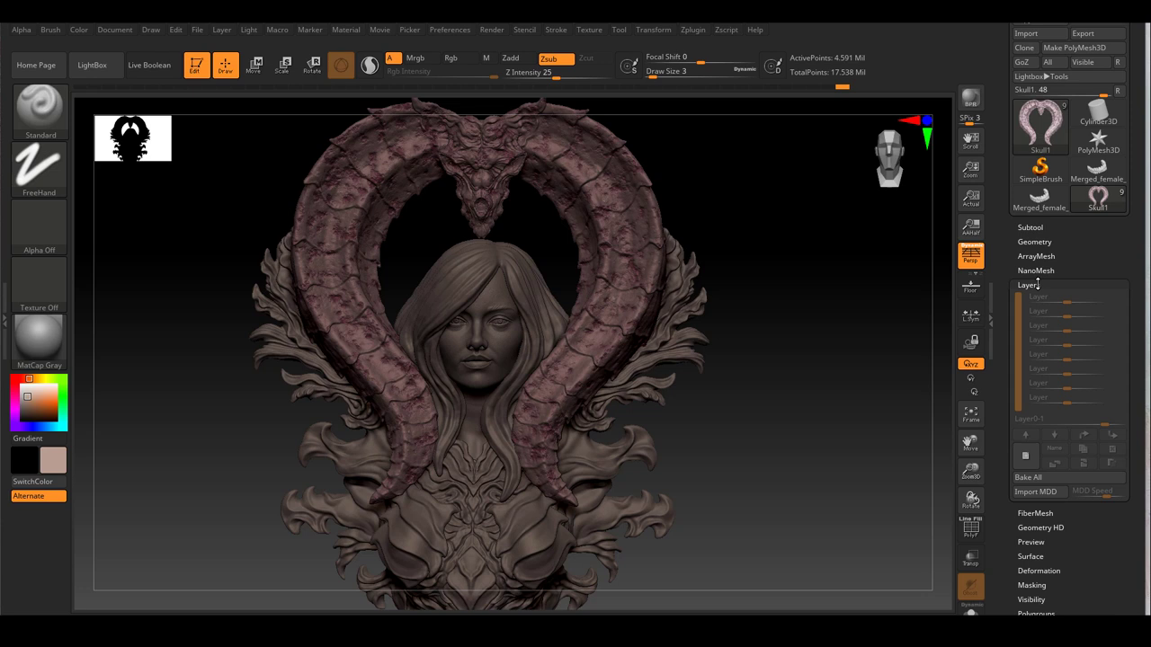
pyautogui.click(1026, 456)
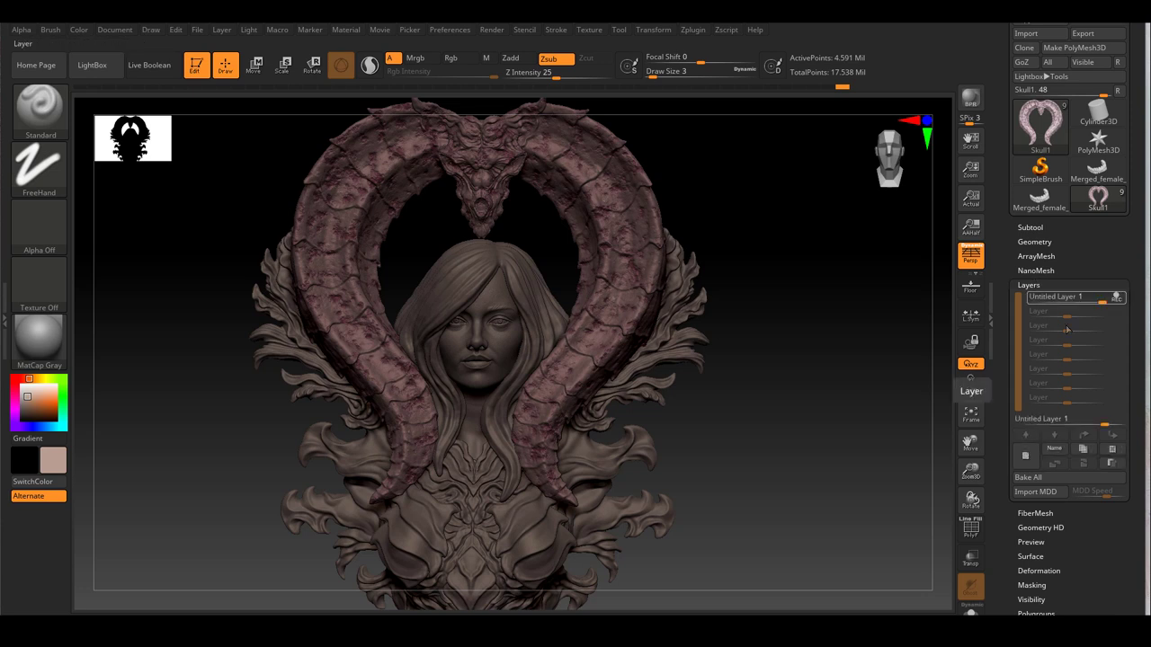
pyautogui.click(1053, 448)
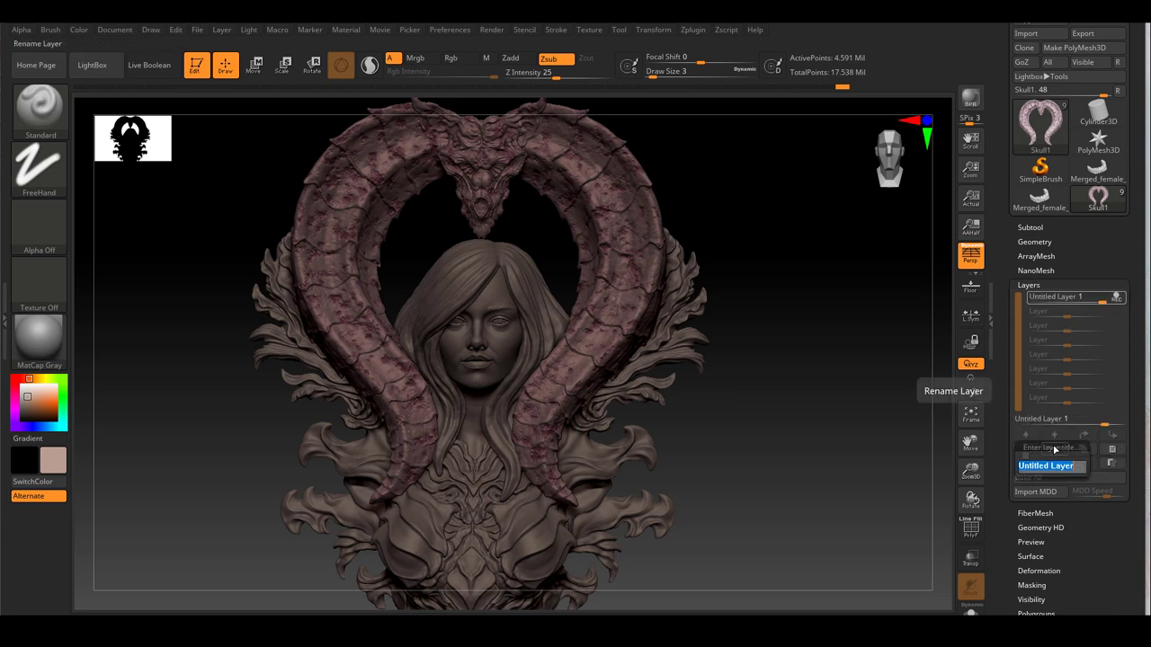
pyautogui.write('noise1')
pyautogui.press('Return')
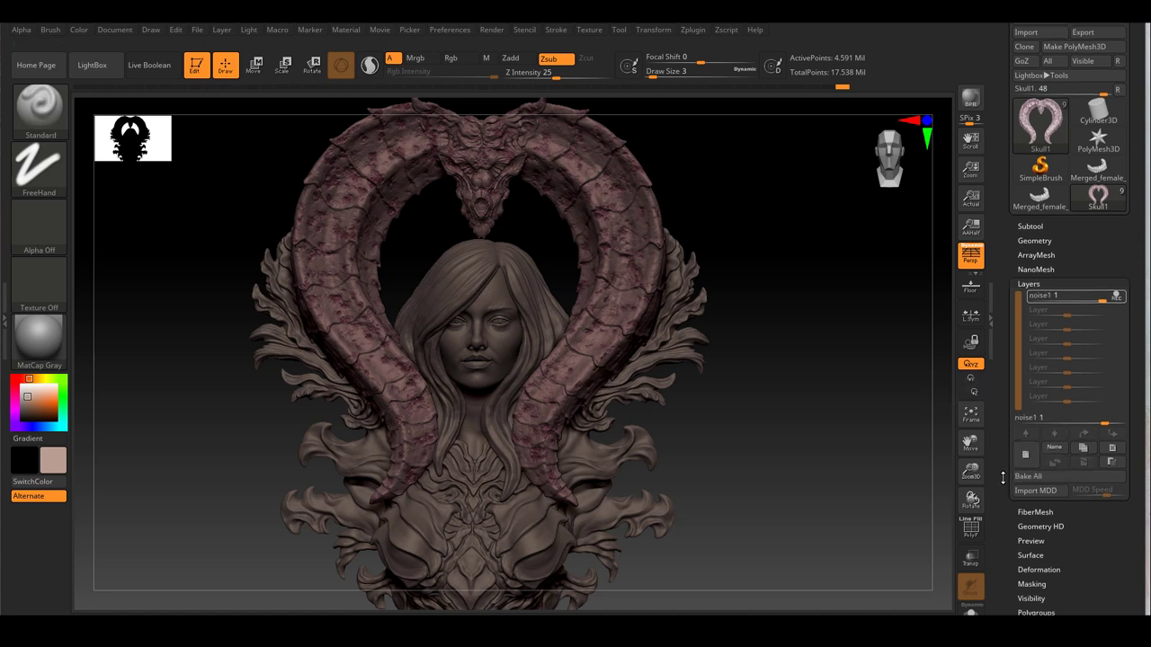
# Apply the surface noise to the Skull1 mesh on the "noise1" layer.
pyautogui.scroll(-3, 1003, 478)
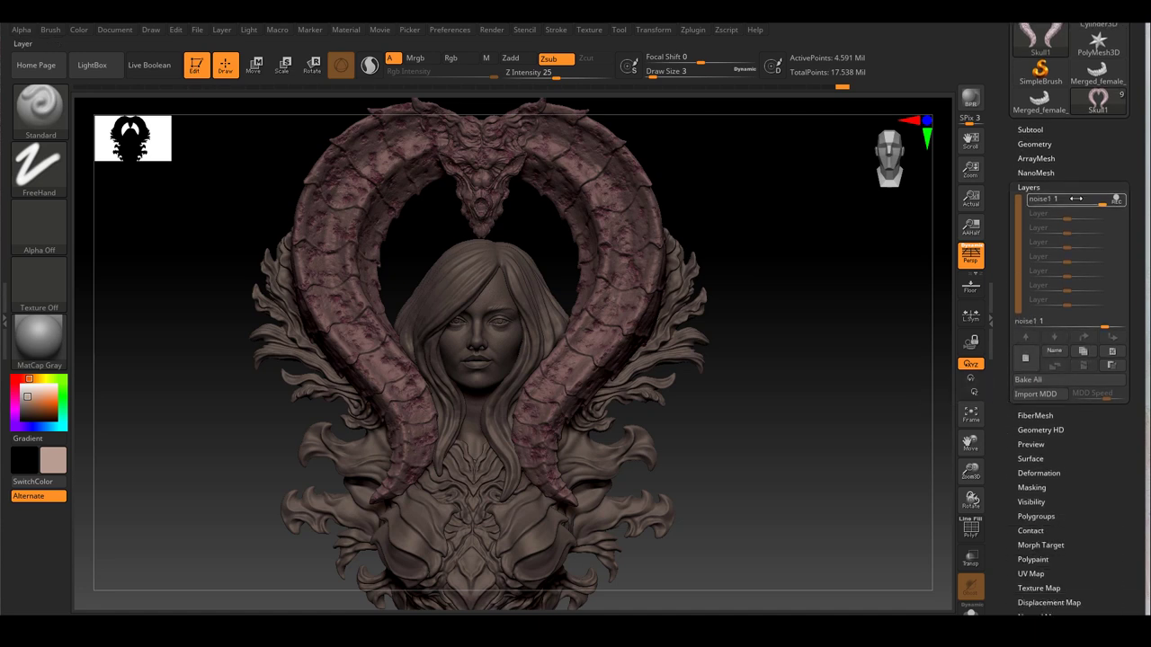
pyautogui.click(1034, 458)
pyautogui.moveTo(1007, 416); pyautogui.dragTo(1007, 436)
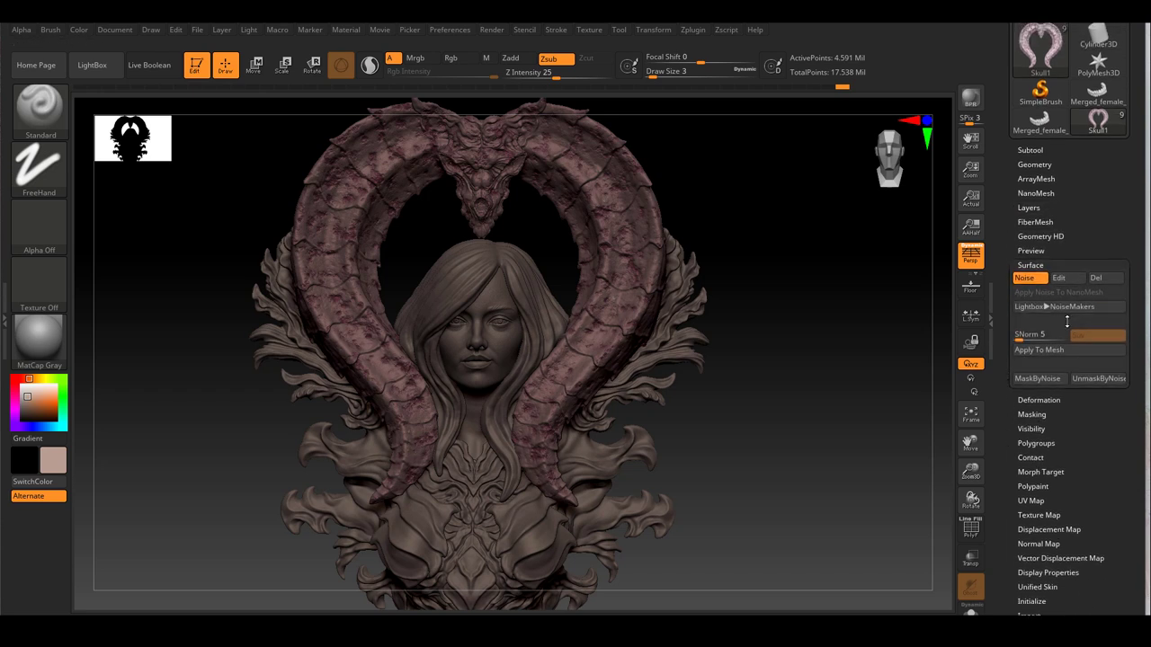
pyautogui.click(1062, 351)
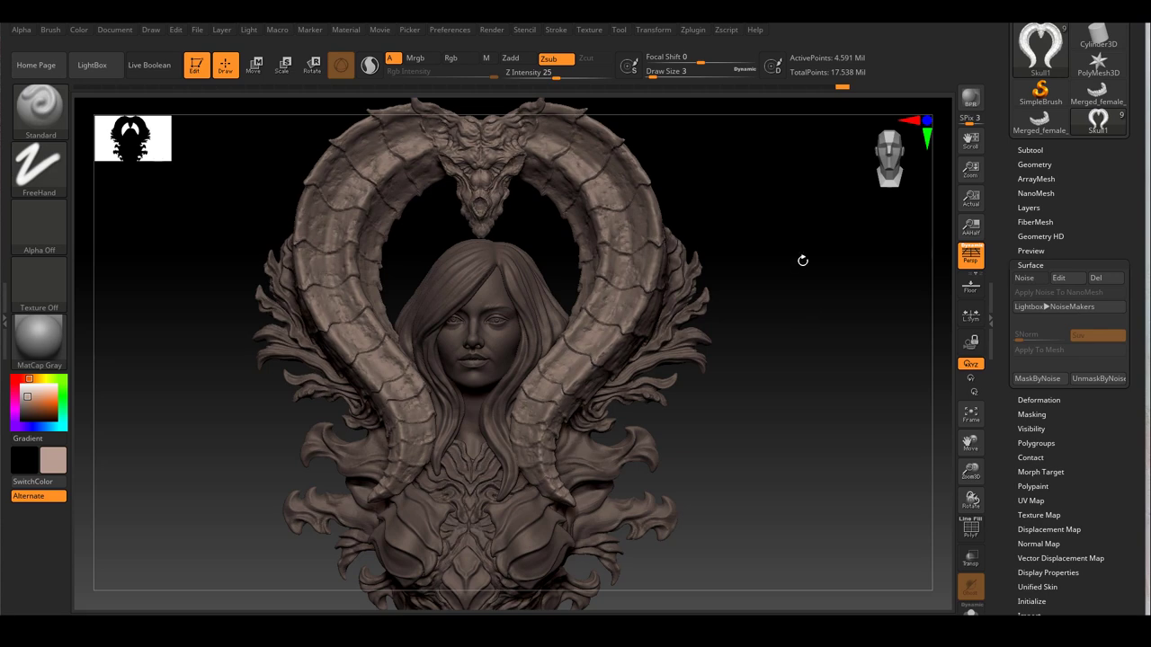
# Review the noise on the horns and make the dec1 subtool active.
pyautogui.moveTo(804, 309)
pyautogui.keyDown('alt'); pyautogui.mouseDown()
pyautogui.moveTo(836, 316)
pyautogui.moveTo(786, 326)
pyautogui.moveTo(802, 297)
pyautogui.mouseUp(); pyautogui.keyUp('alt')
pyautogui.scroll(-6, 802, 296)
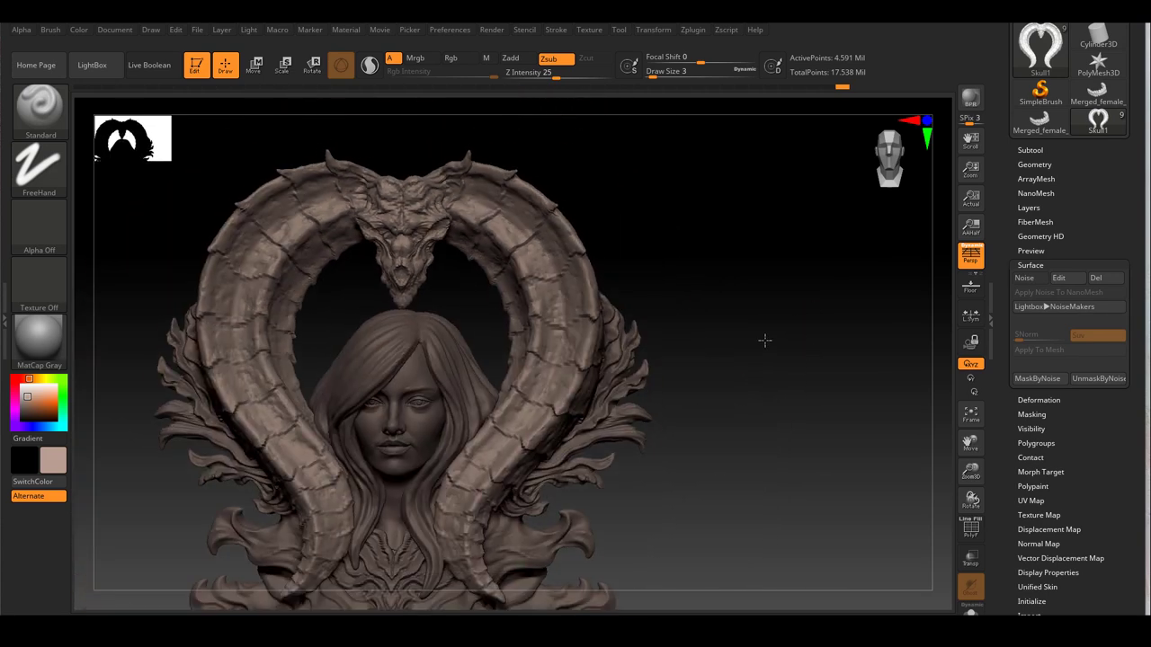
pyautogui.moveTo(764, 339)
pyautogui.mouseDown()
pyautogui.moveTo(845, 264)
pyautogui.moveTo(830, 362)
pyautogui.moveTo(794, 411)
pyautogui.mouseUp()
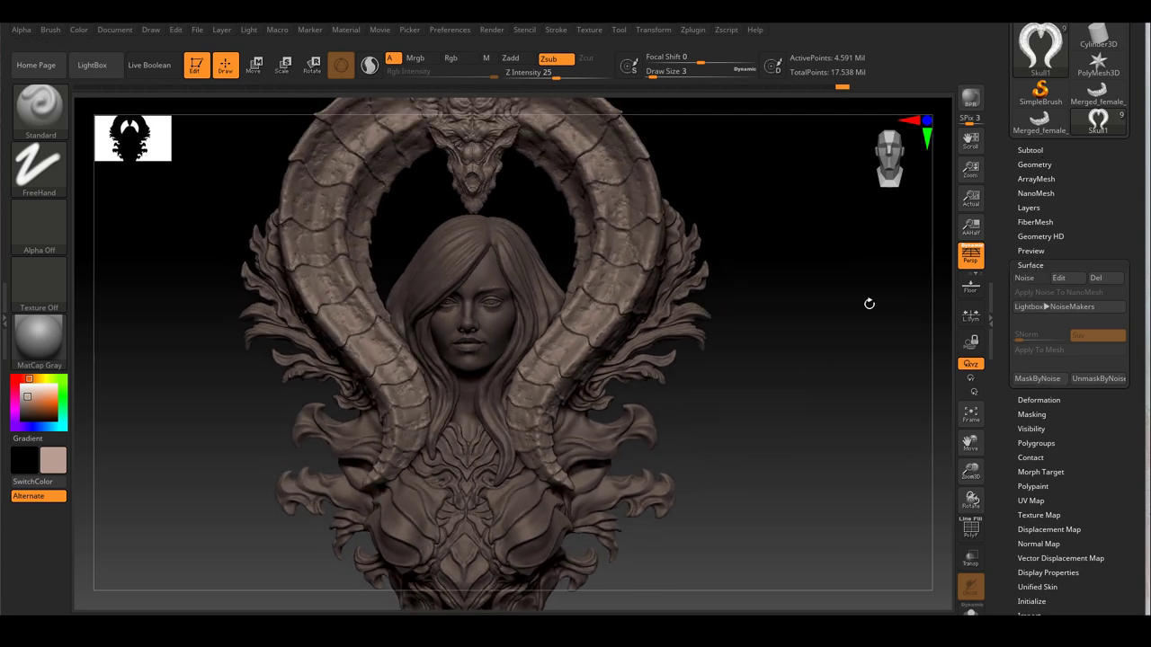
pyautogui.moveTo(827, 380); pyautogui.dragTo(818, 407)
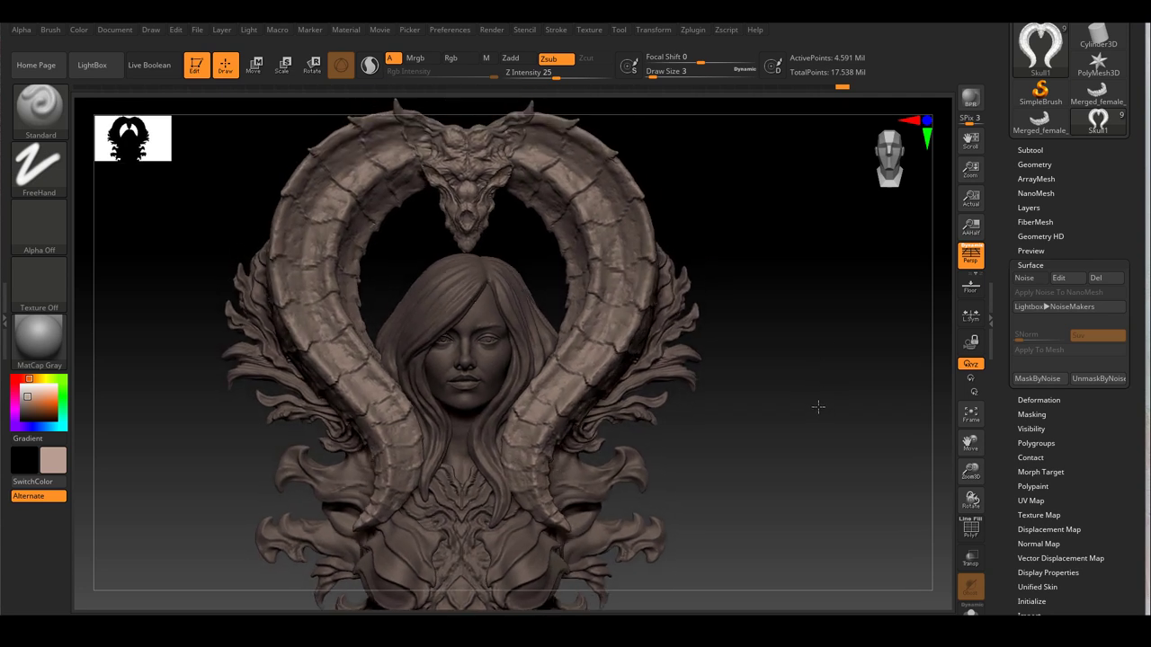
pyautogui.click(1032, 150)
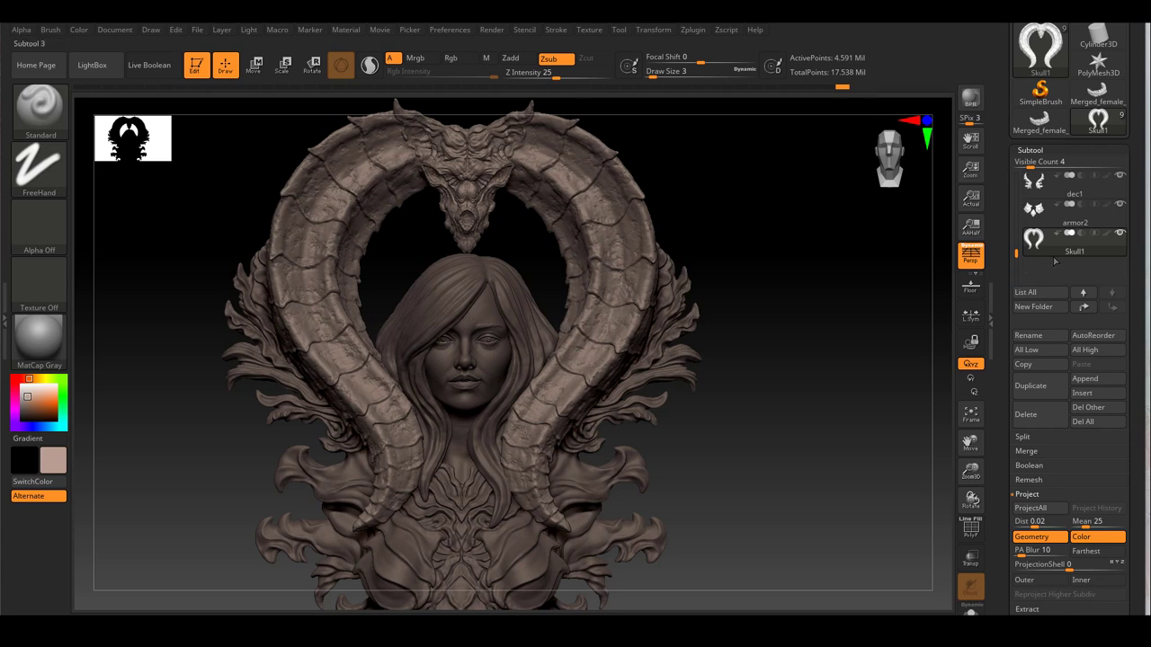
pyautogui.click(1042, 183)
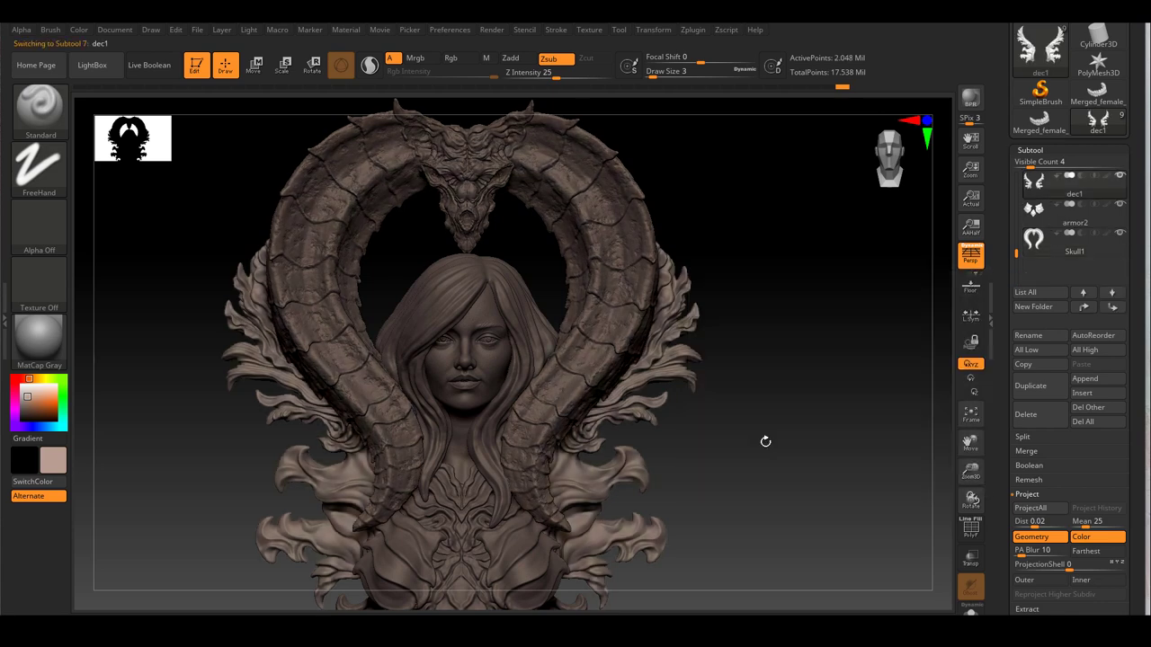